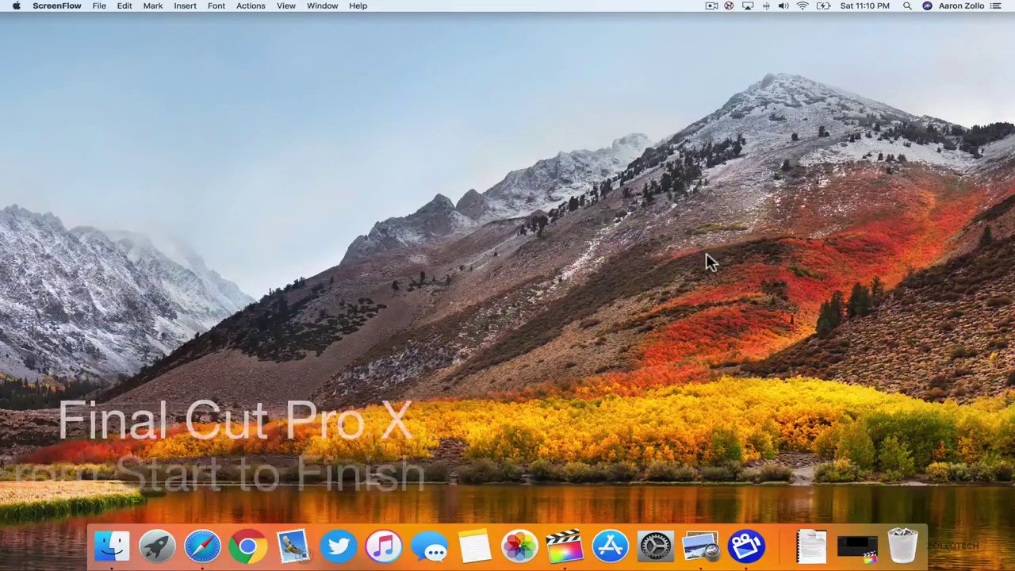
# Launch Final Cut Pro full screen and open Media Import showing the LUMIX camera's 16 clips.
pyautogui.click(572, 545)
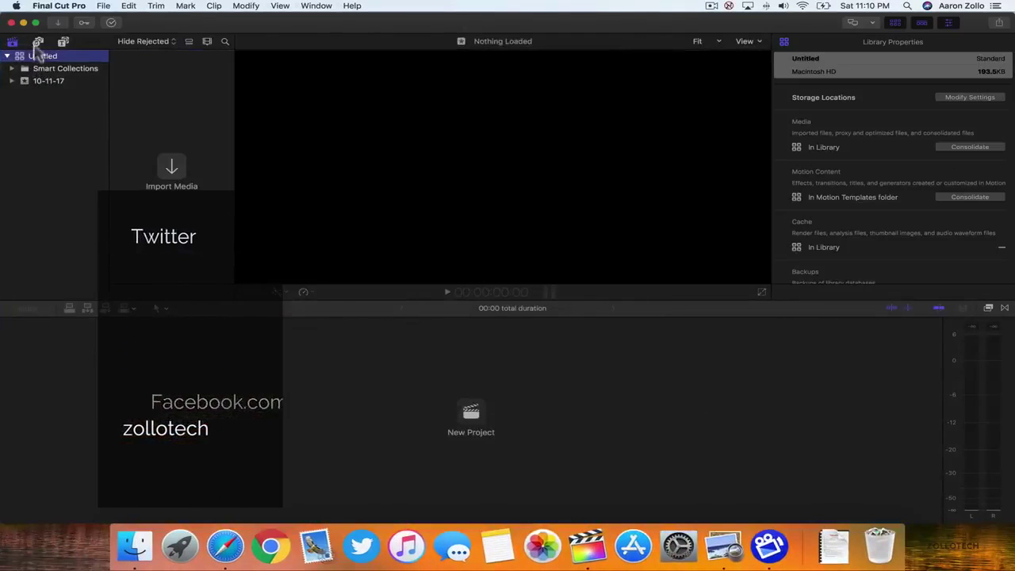
pyautogui.click(36, 23)
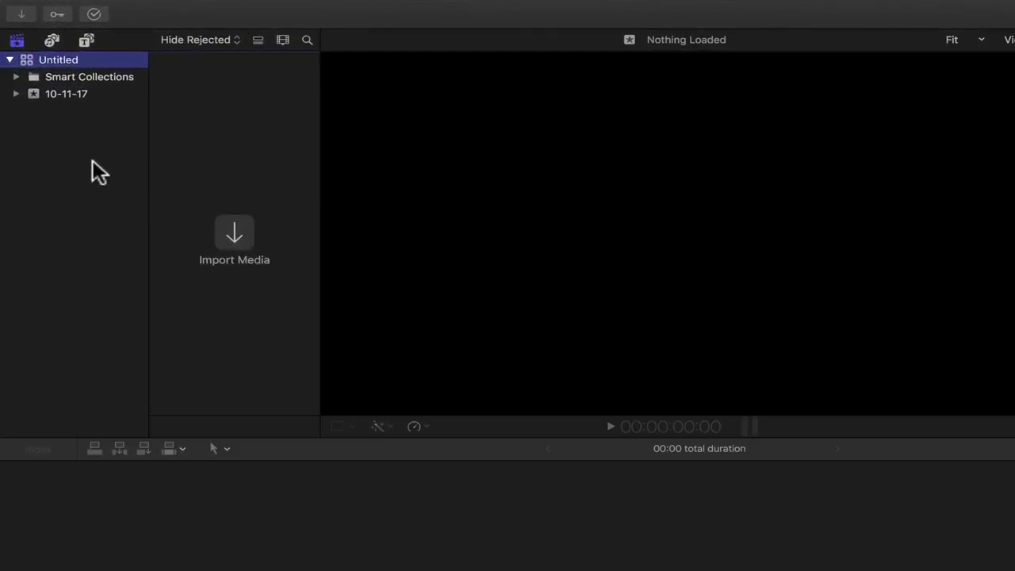
pyautogui.click(21, 14)
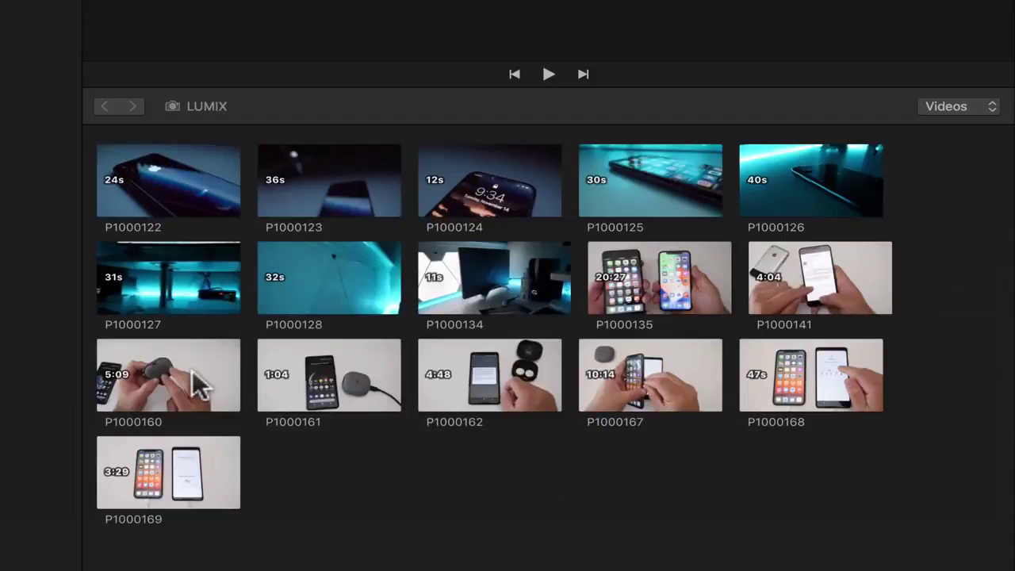
# Select clips P1000160, P1000161 and P1000162 and import them into a new 'Google Pixel Buds' event.
pyautogui.click(265, 375)
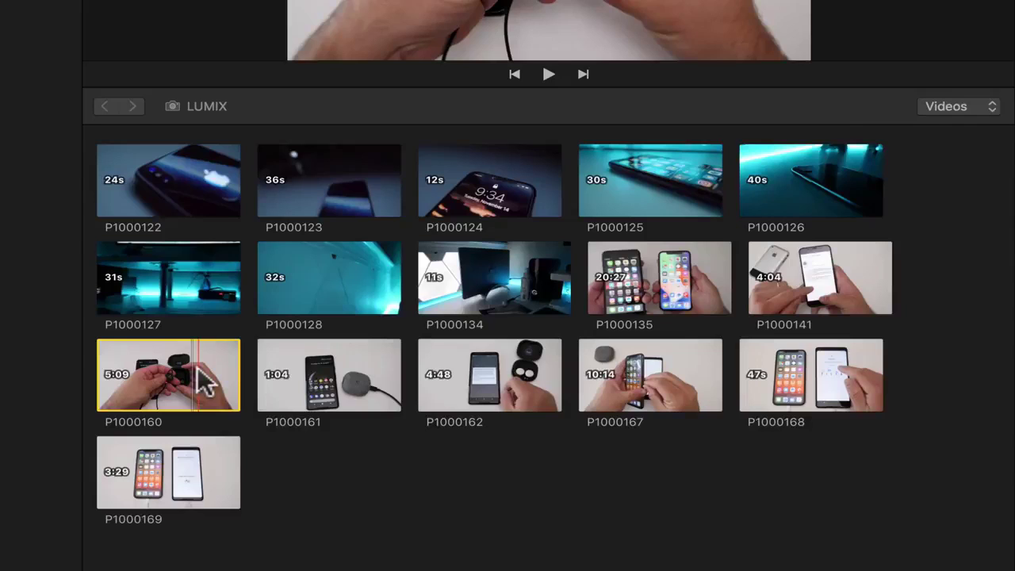
pyautogui.keyDown('shift'); pyautogui.click(329, 386); pyautogui.keyUp('shift')
pyautogui.keyDown('shift'); pyautogui.click(480, 389); pyautogui.keyUp('shift')
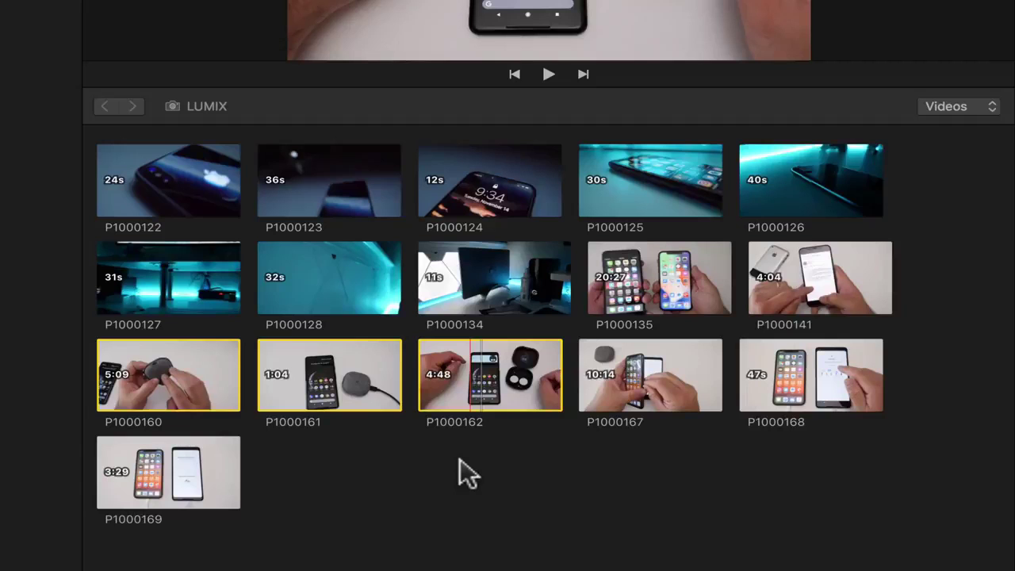
pyautogui.moveTo(462, 453); pyautogui.dragTo(229, 353)
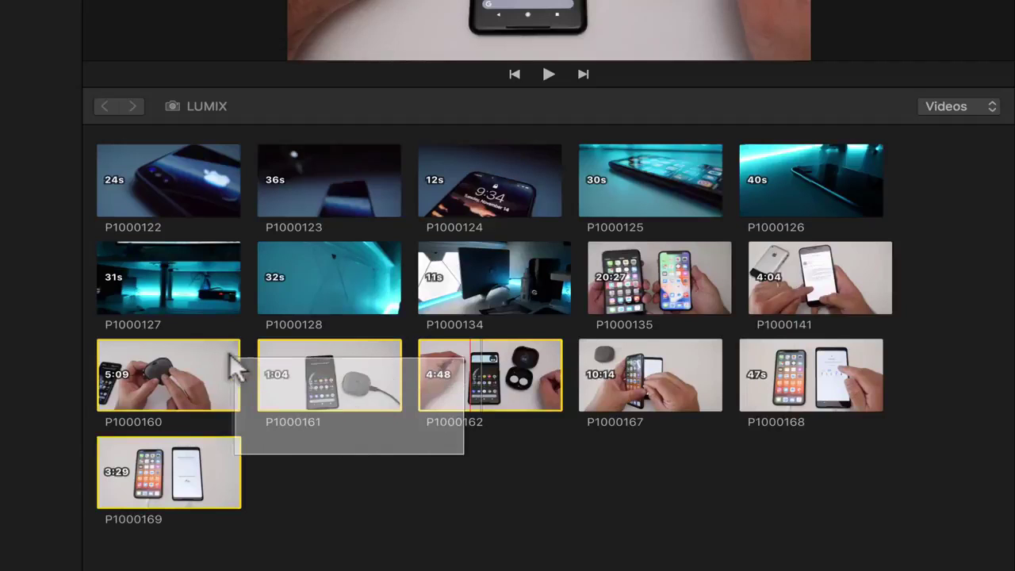
pyautogui.keyDown('super'); pyautogui.click(214, 493); pyautogui.keyUp('super')
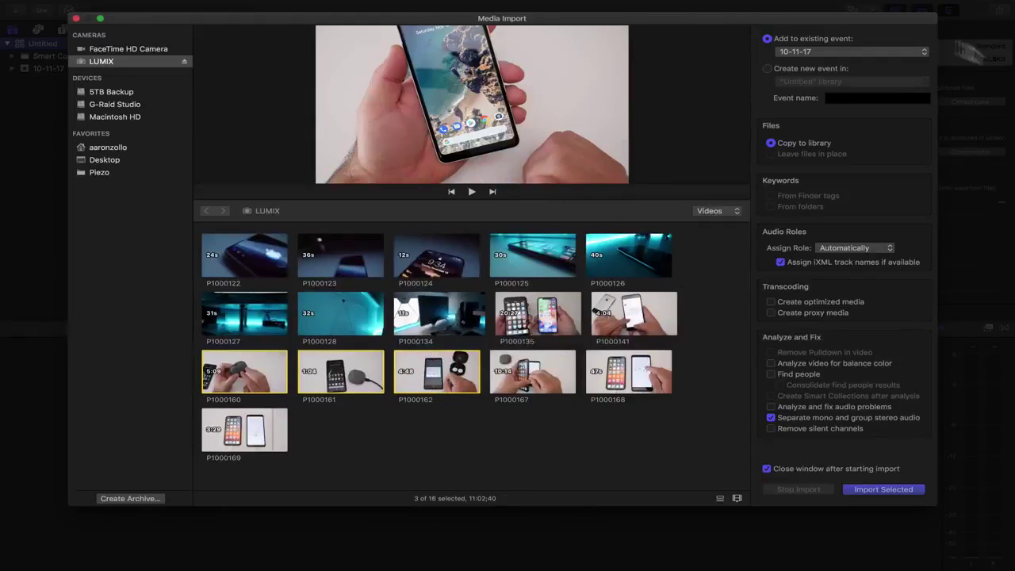
pyautogui.click(793, 68)
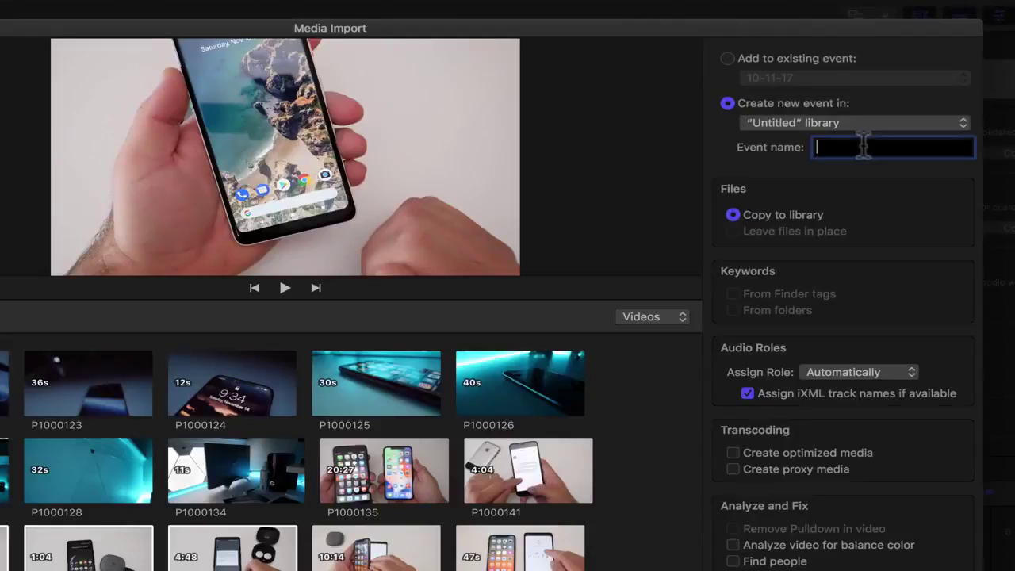
pyautogui.write('Google Pixel Buds')
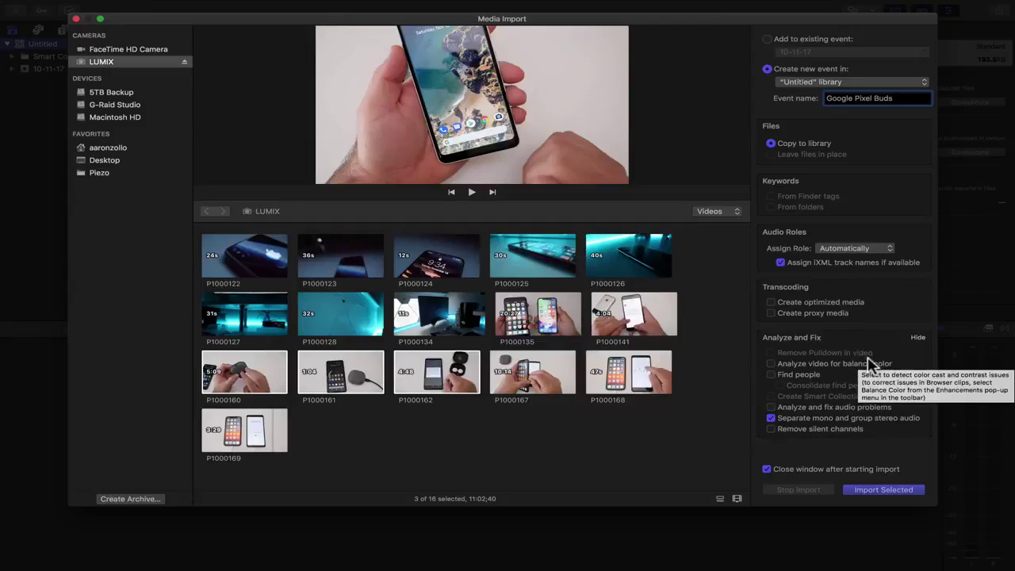
pyautogui.click(885, 491)
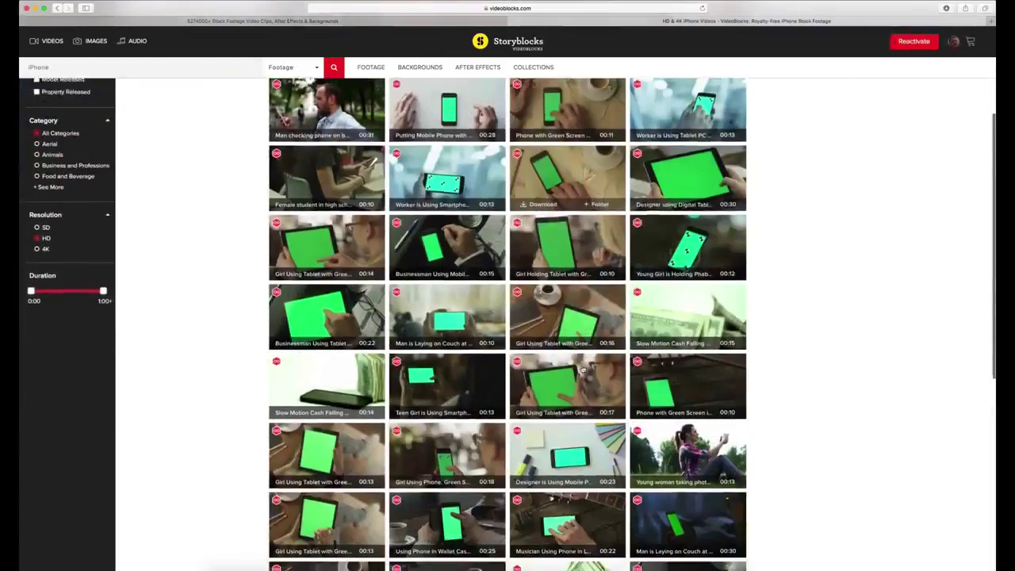
pyautogui.scroll(-5, 581, 366)
pyautogui.scroll(-3, 581, 366)
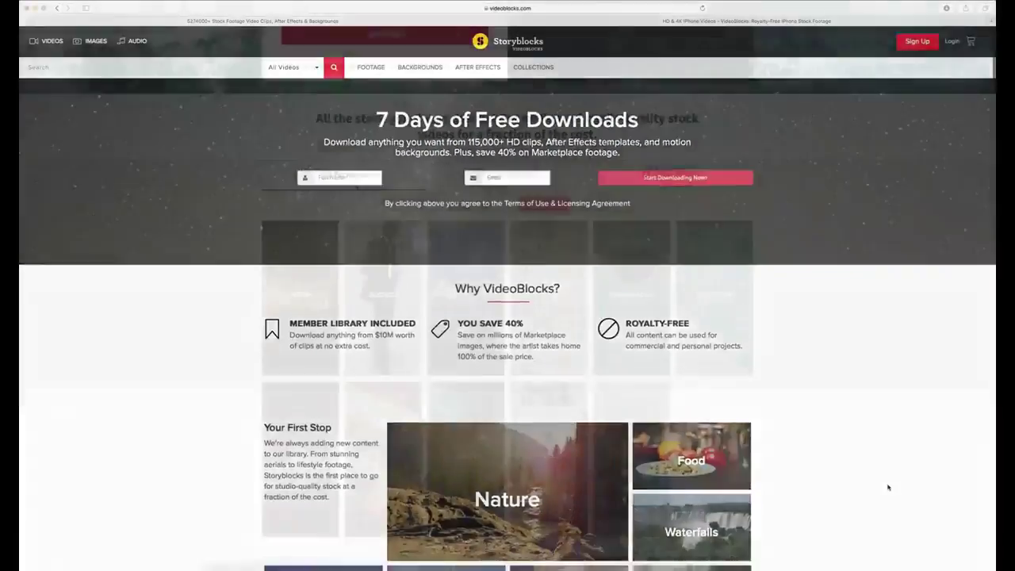
pyautogui.scroll(-5, 885, 484)
pyautogui.moveTo(398, 226)
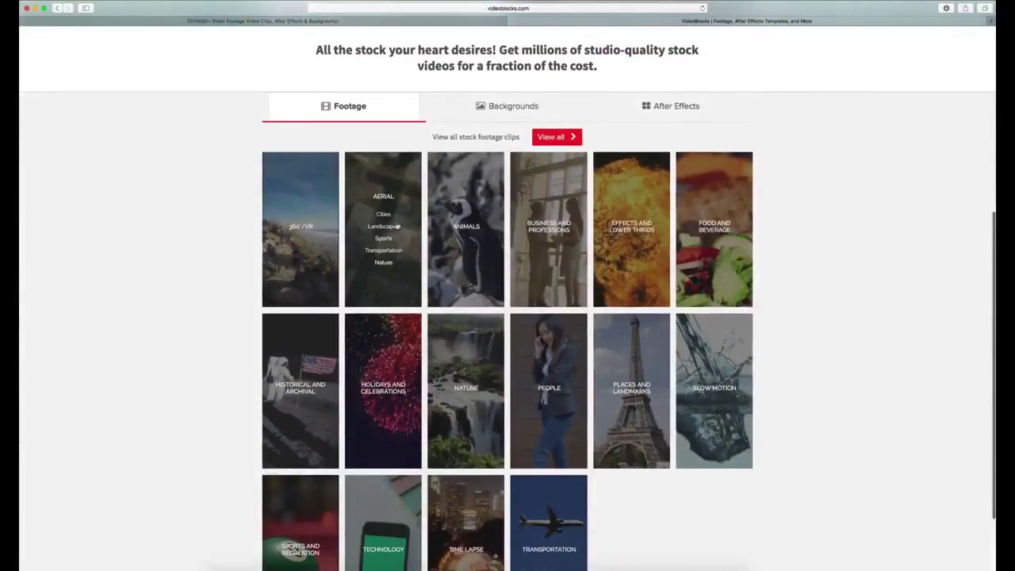
pyautogui.moveTo(458, 228)
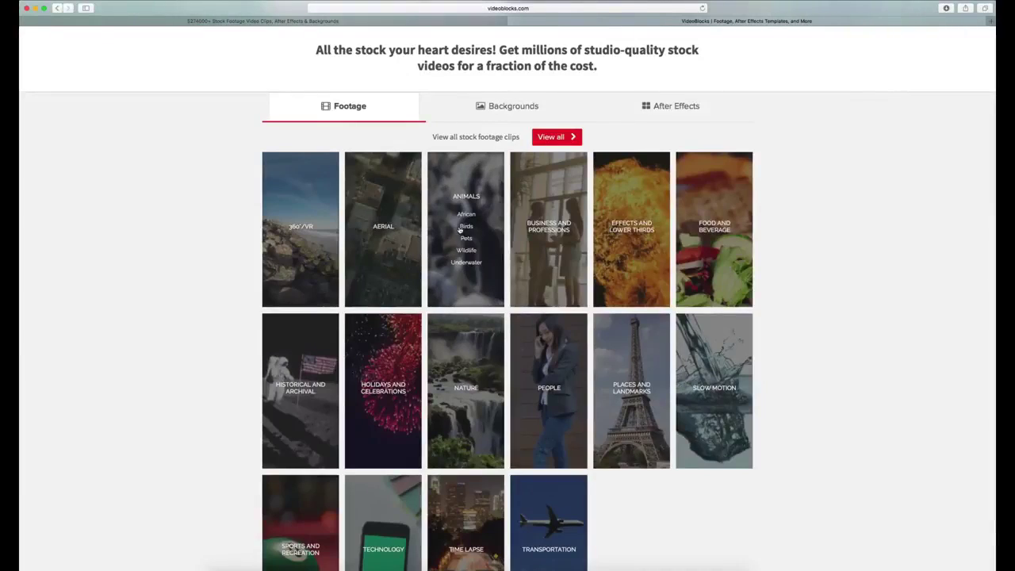
pyautogui.scroll(-1, 466, 238)
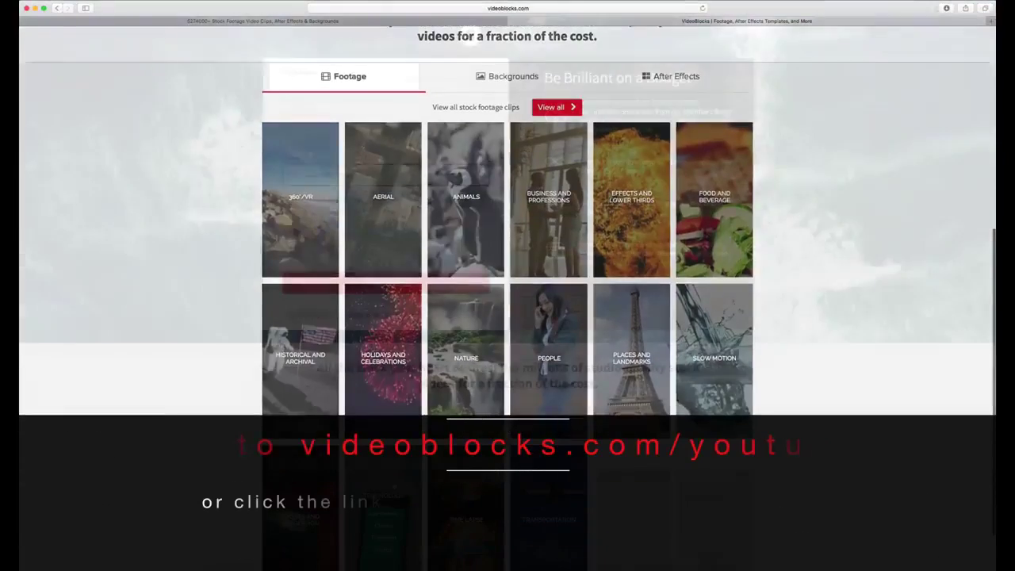
pyautogui.scroll(5, 668, 344)
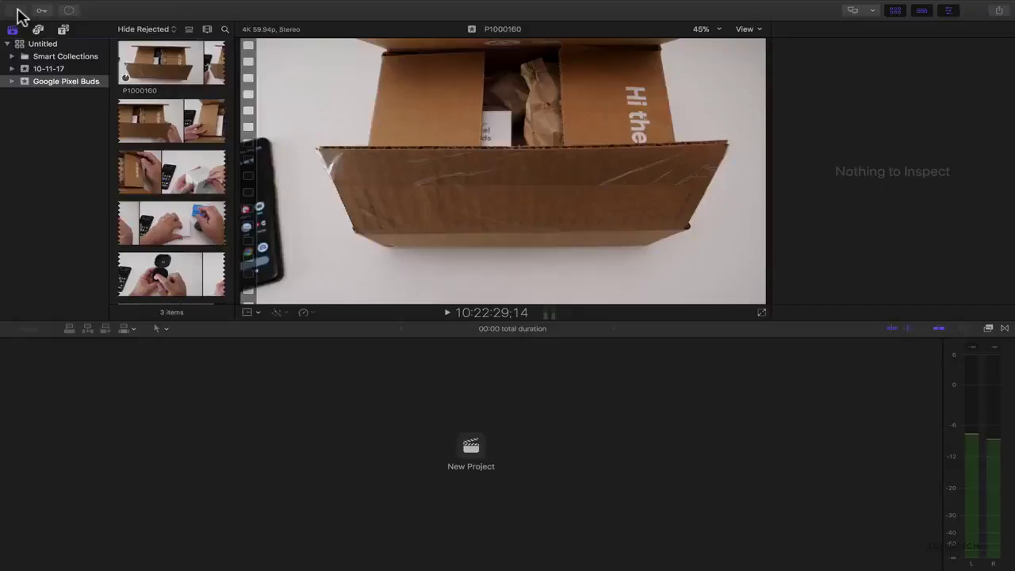
# Import the four Pixel Buds MP3s from the Piezo folder, sorted newest first by Content Created.
pyautogui.click(17, 10)
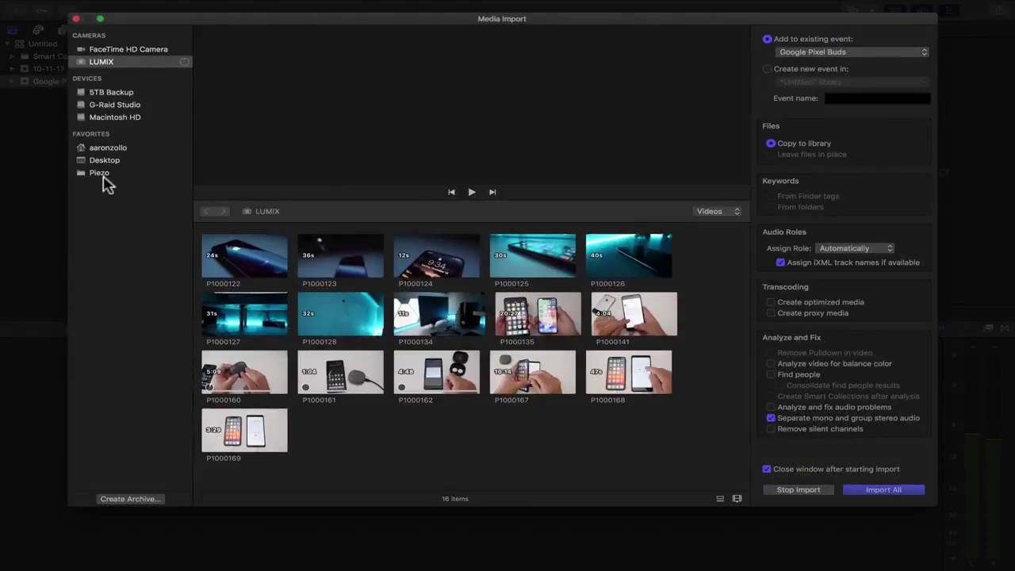
pyautogui.click(105, 175)
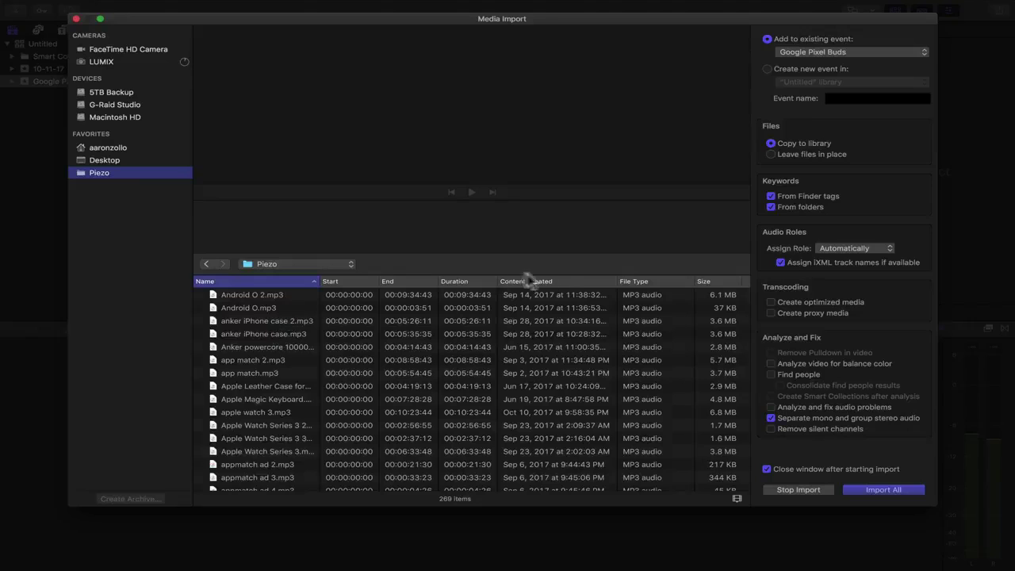
pyautogui.click(570, 281)
pyautogui.click(591, 279)
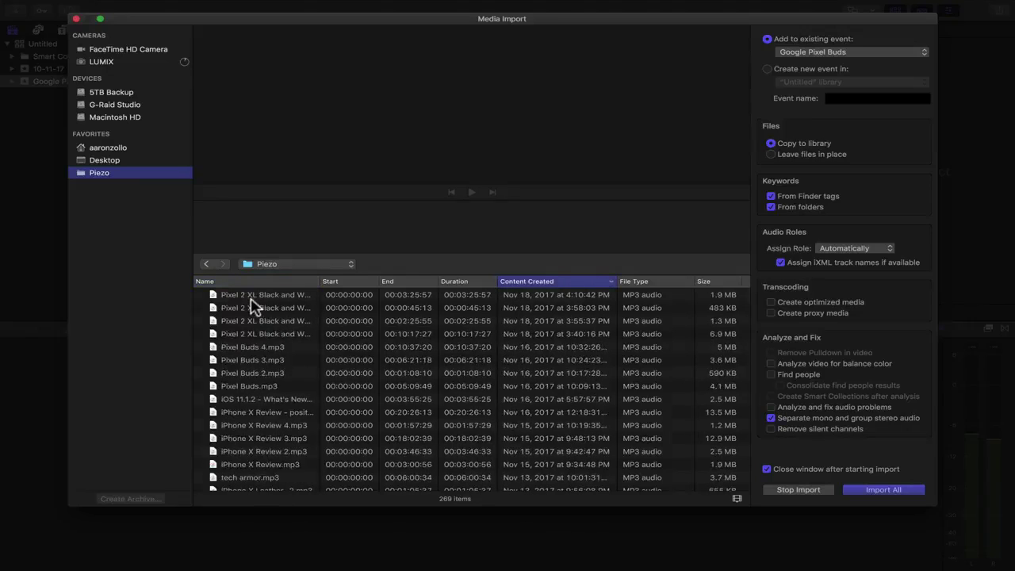
pyautogui.click(269, 348)
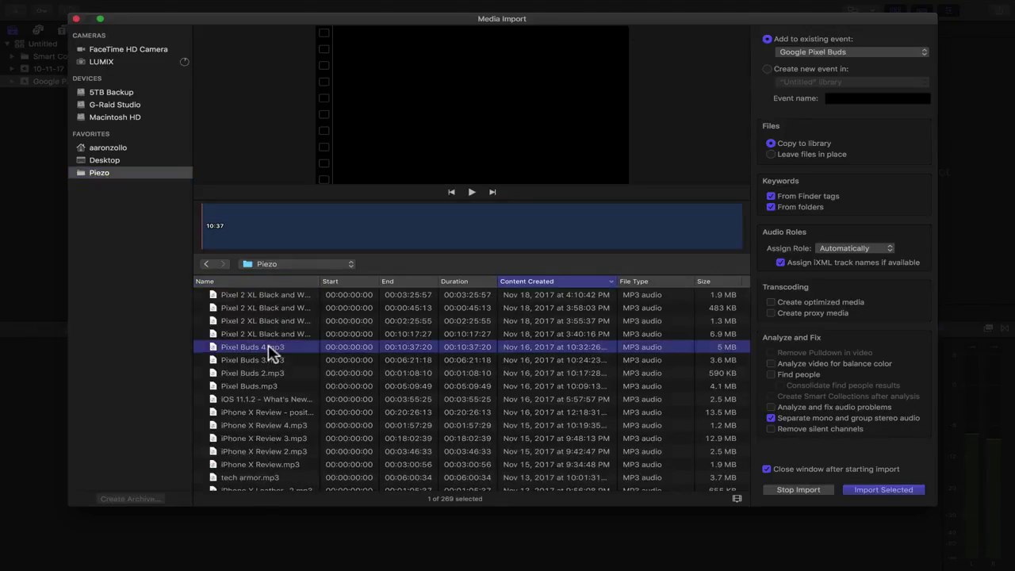
pyautogui.keyDown('shift'); pyautogui.click(272, 387); pyautogui.keyUp('shift')
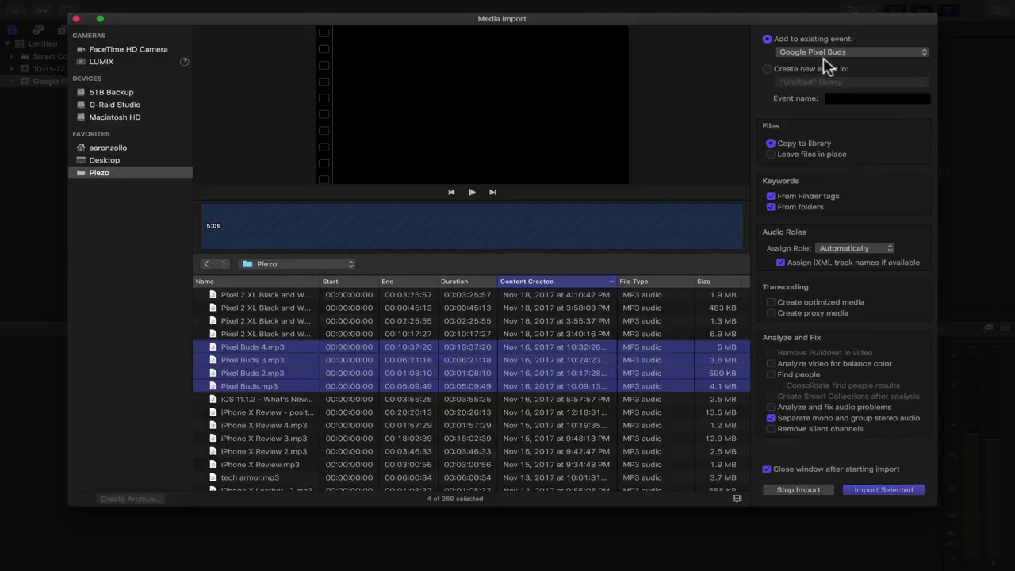
pyautogui.click(875, 491)
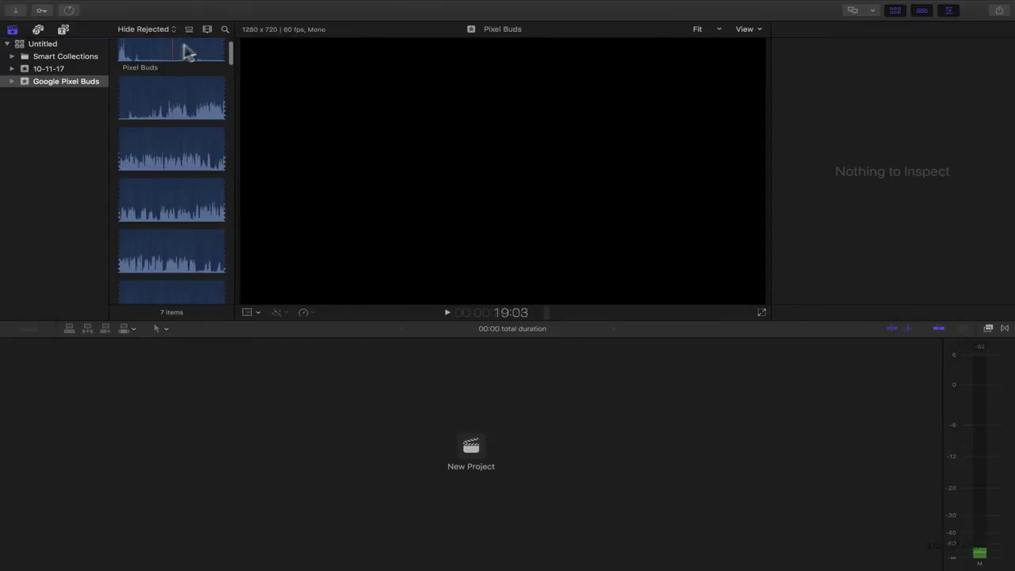
# Shrink the browser thumbnails with the Clip Appearance size slider and scroll through the event's clips.
pyautogui.click(206, 30)
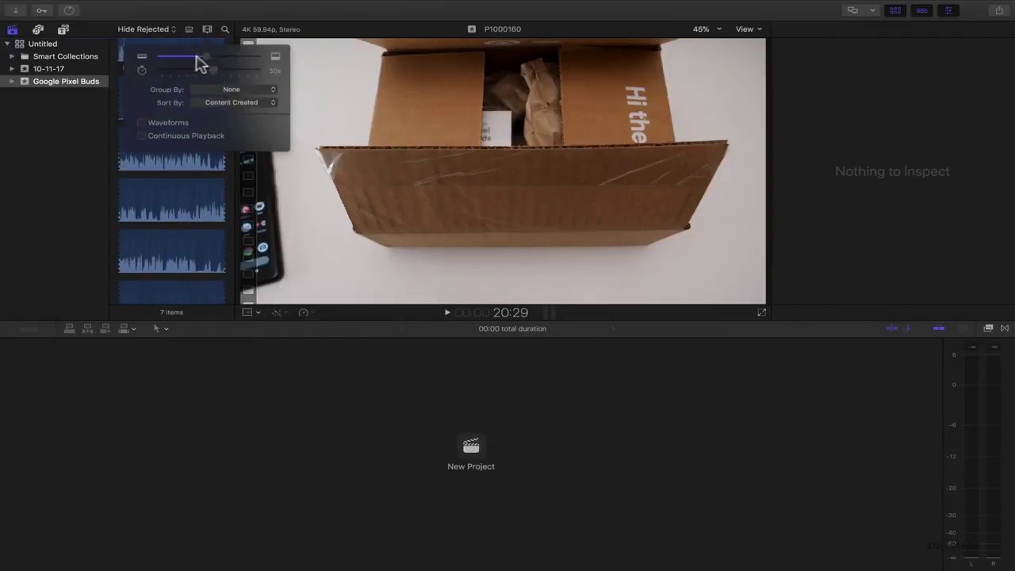
pyautogui.moveTo(196, 55); pyautogui.dragTo(173, 70)
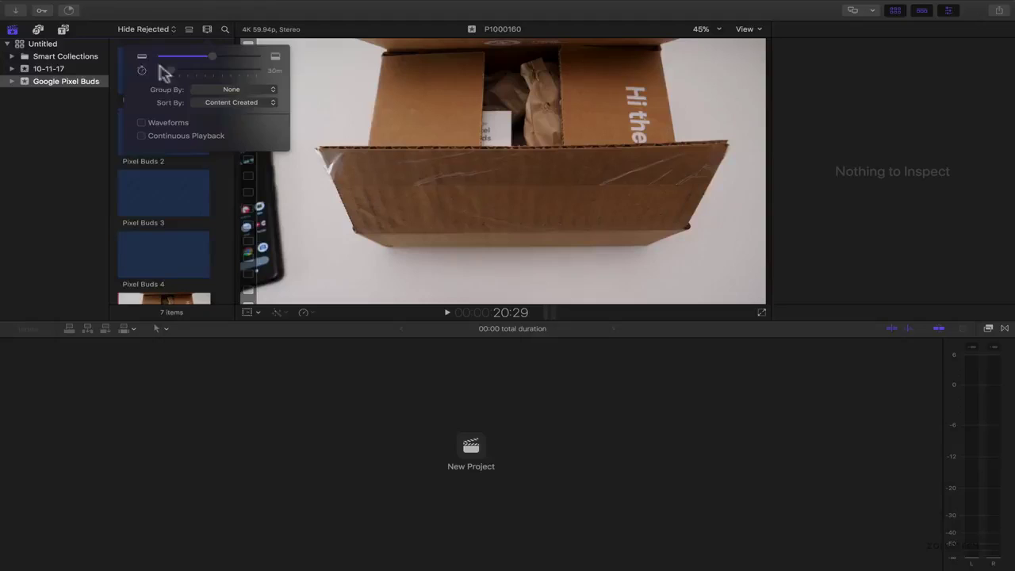
pyautogui.click(71, 182)
pyautogui.scroll(-2, 182, 159)
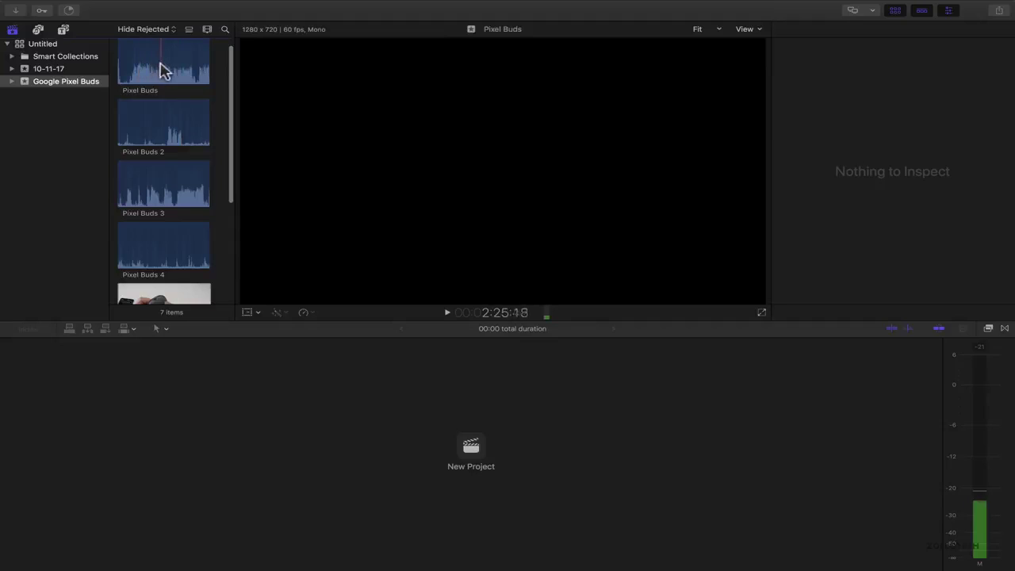
pyautogui.scroll(-3, 170, 71)
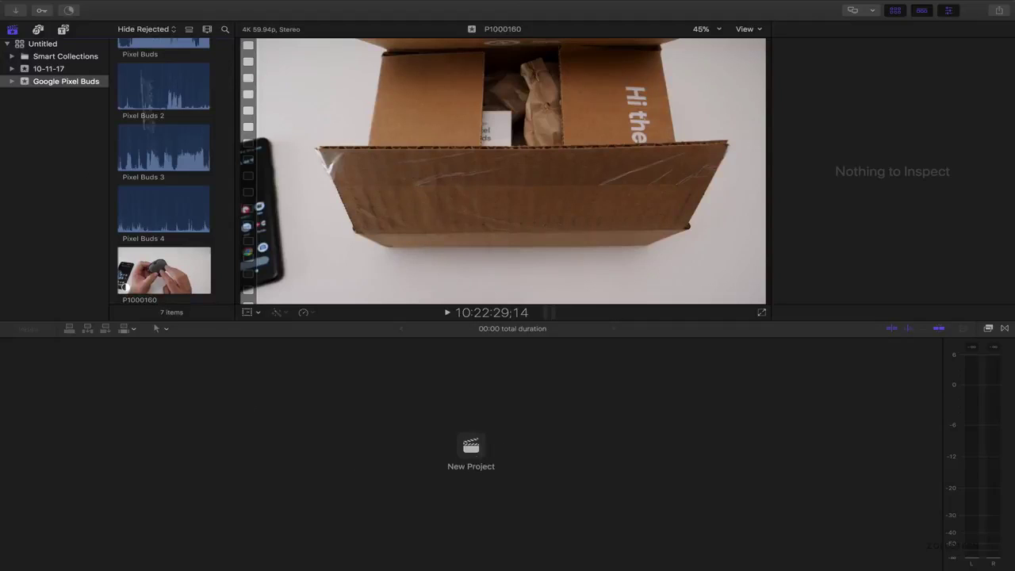
# Create project 'Pixel Buds Unboxing' in the Google Pixel Buds event using automatic settings.
pyautogui.click(103, 6)
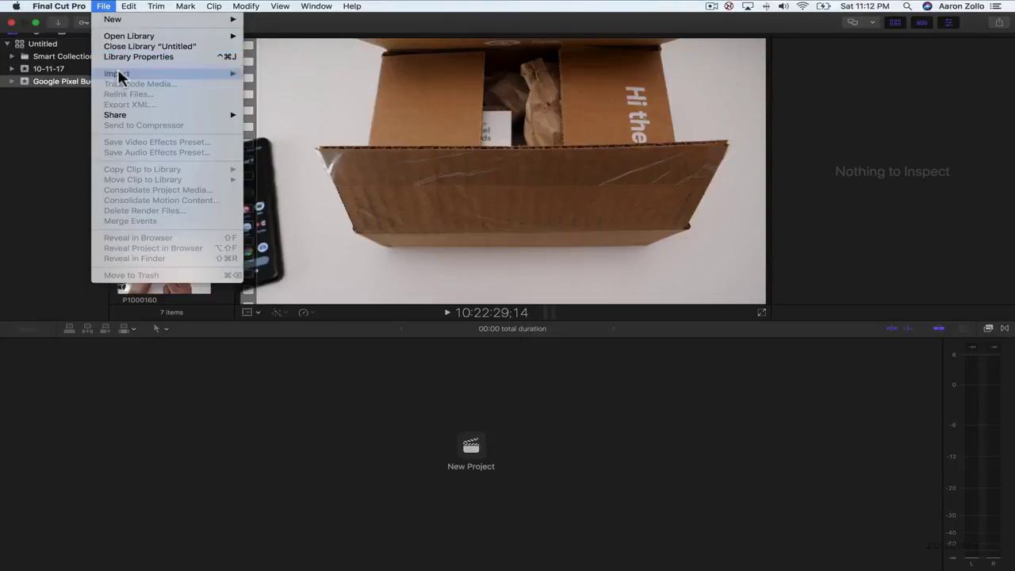
pyautogui.moveTo(134, 19)
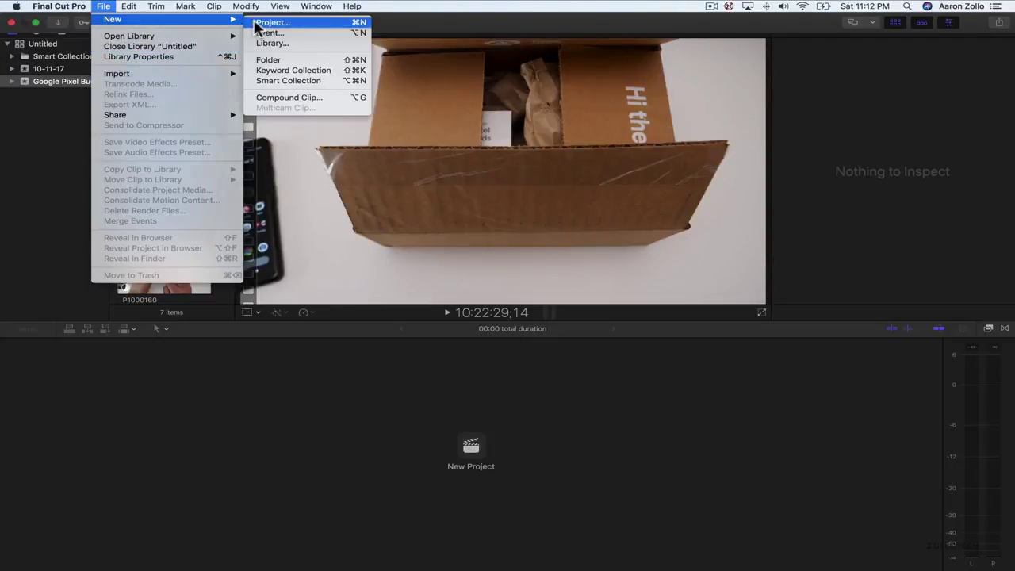
pyautogui.click(269, 22)
pyautogui.write('Pixel Buds Unboxing')
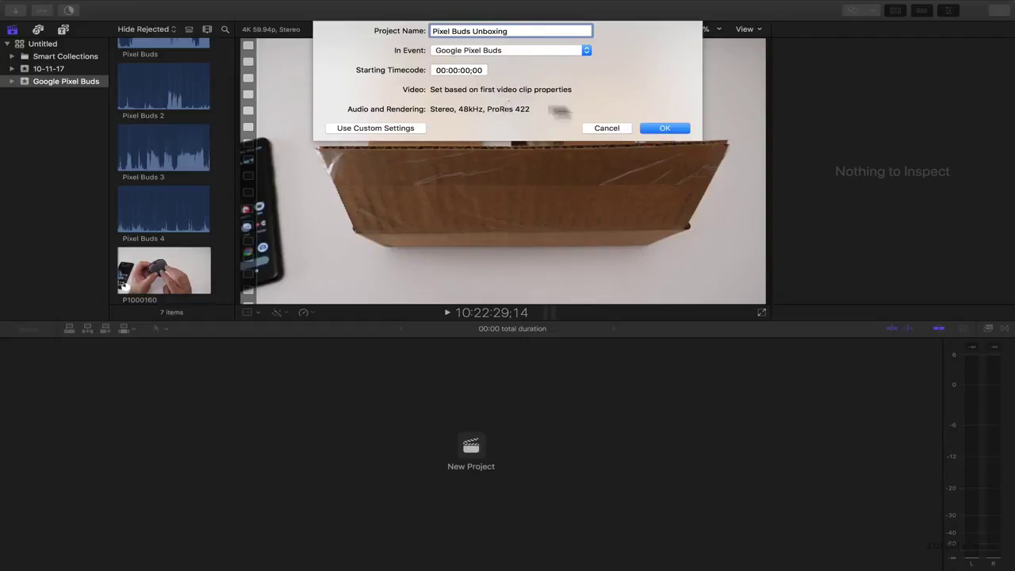
pyautogui.click(365, 129)
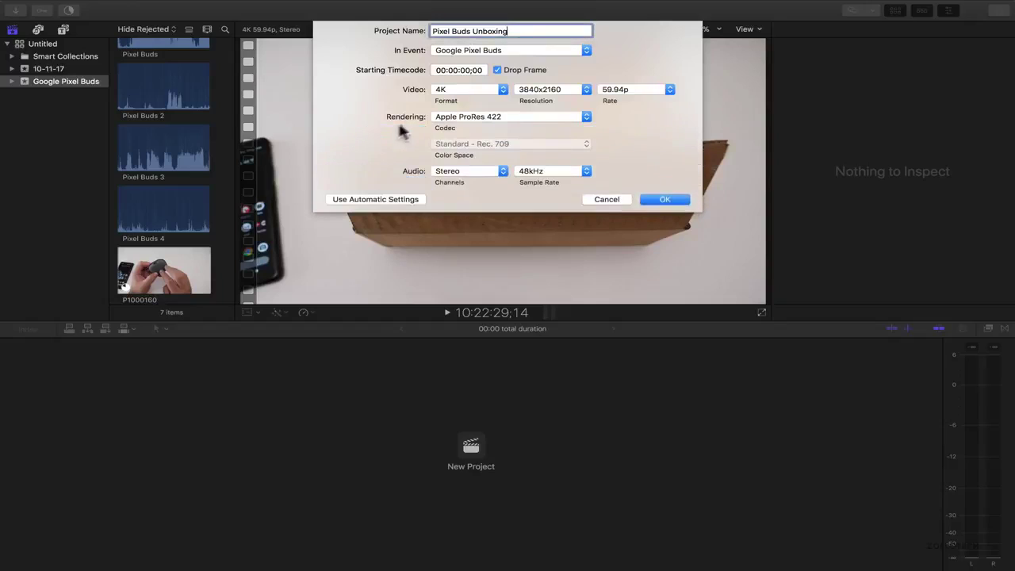
pyautogui.click(665, 202)
pyautogui.click(405, 200)
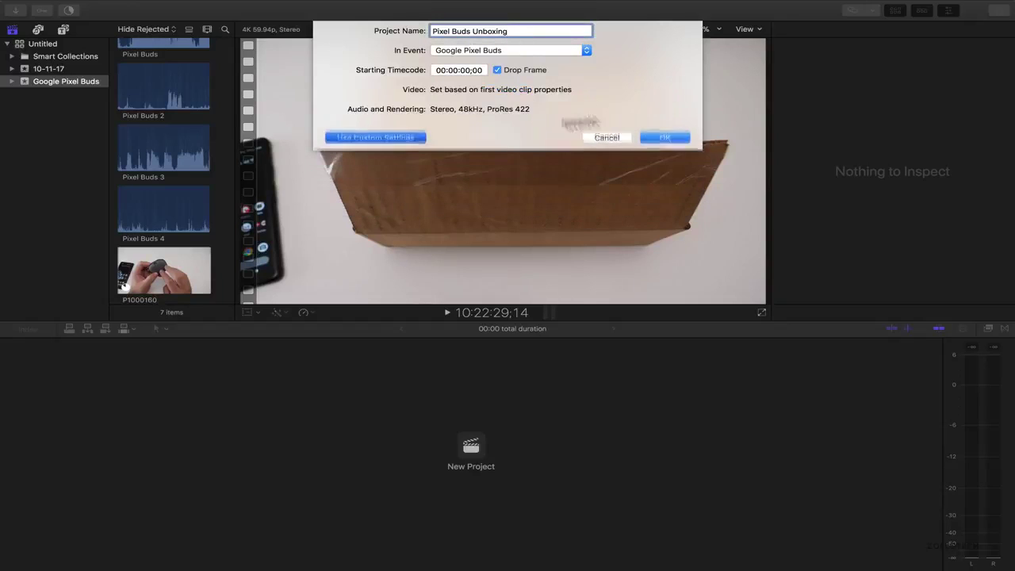
pyautogui.click(676, 130)
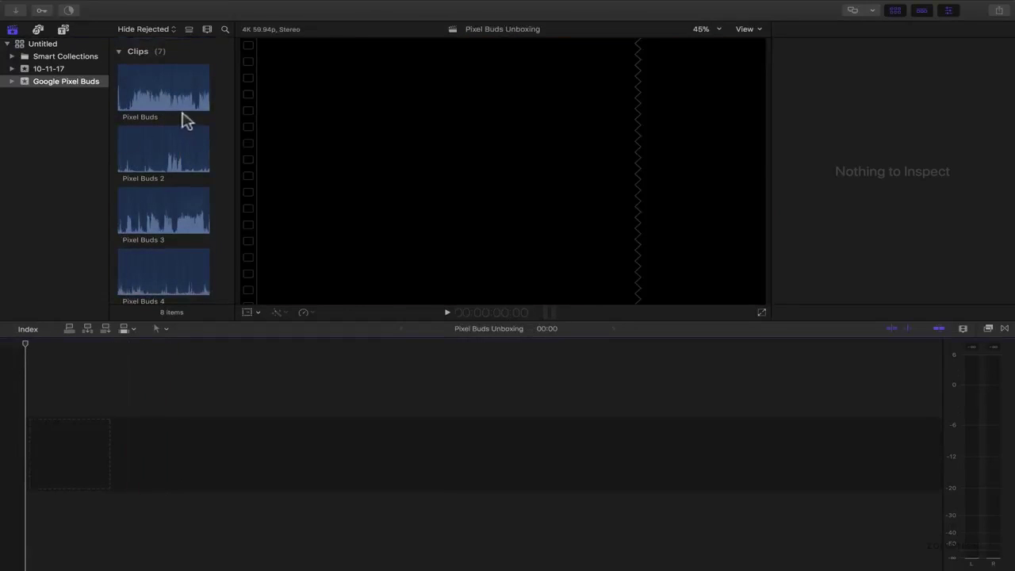
# Select the Pixel Buds audio clip and check its dialogue audio components.
pyautogui.click(184, 100)
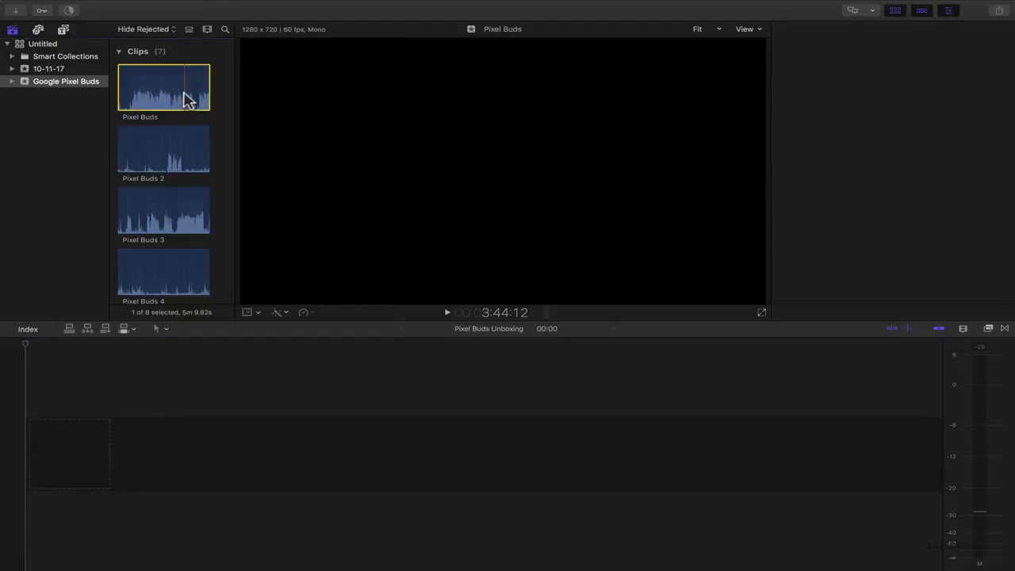
pyautogui.click(942, 293)
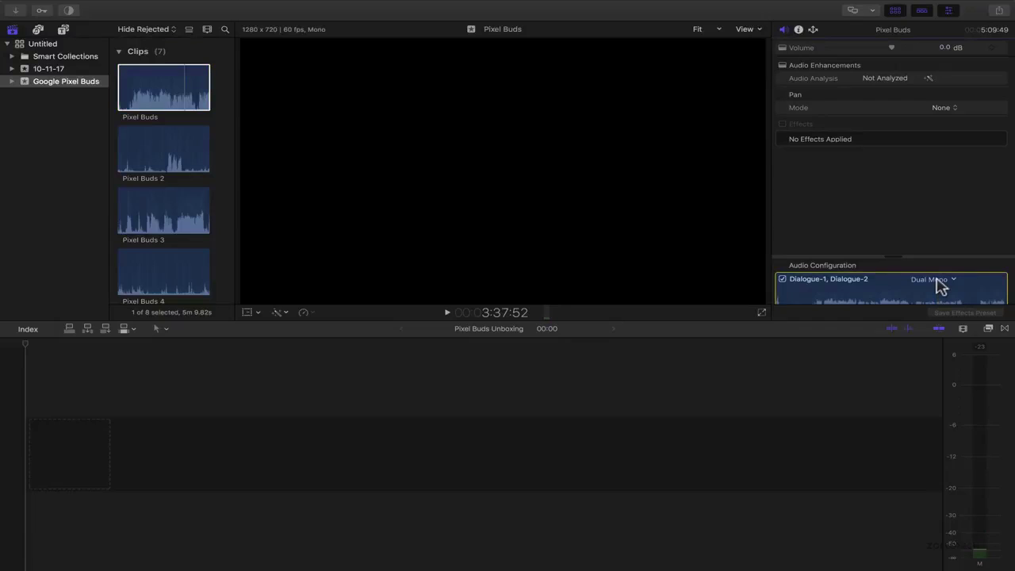
pyautogui.scroll(-3, 134, 170)
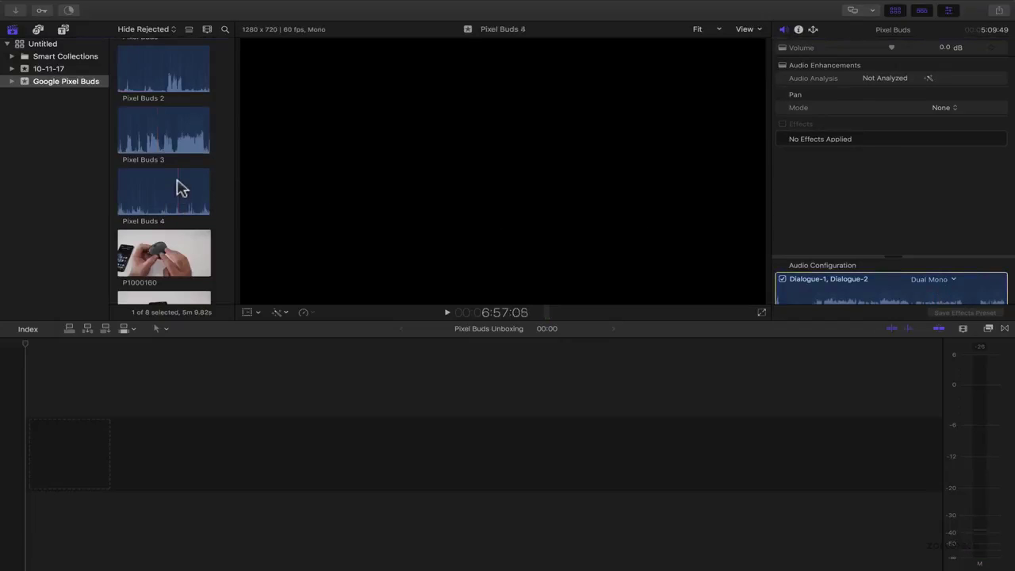
pyautogui.scroll(2, 180, 189)
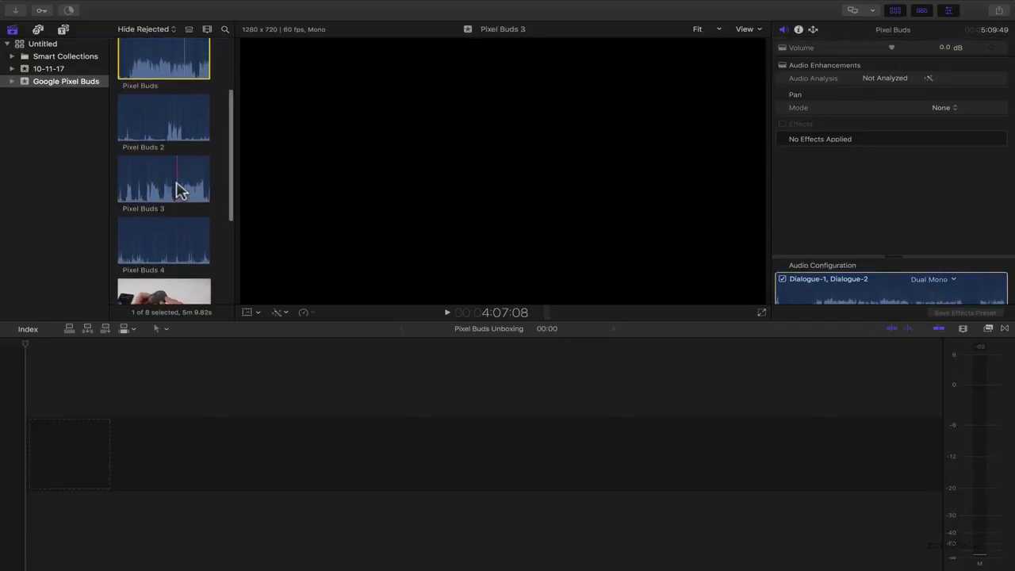
pyautogui.scroll(-3, 180, 191)
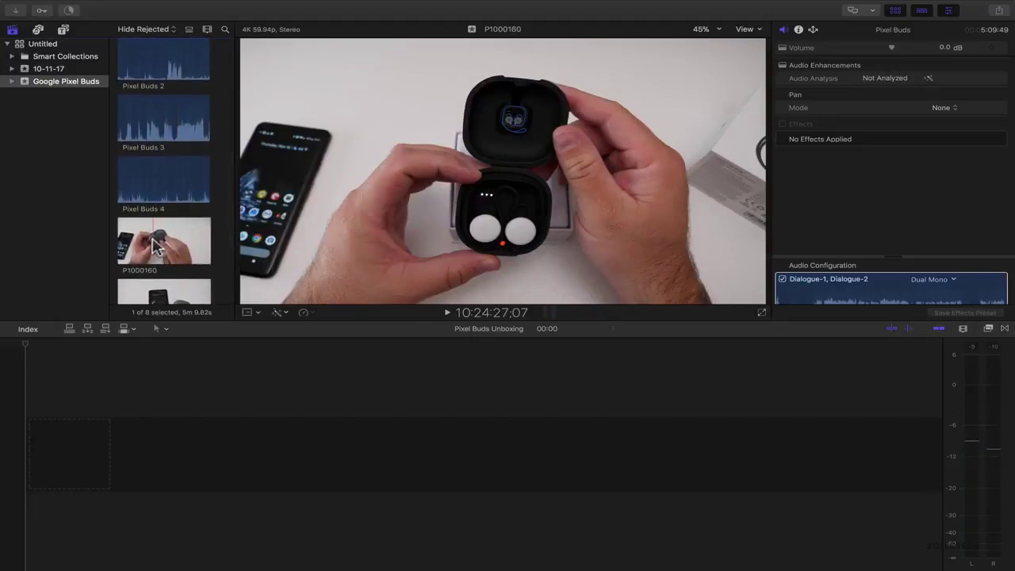
pyautogui.scroll(4, 163, 150)
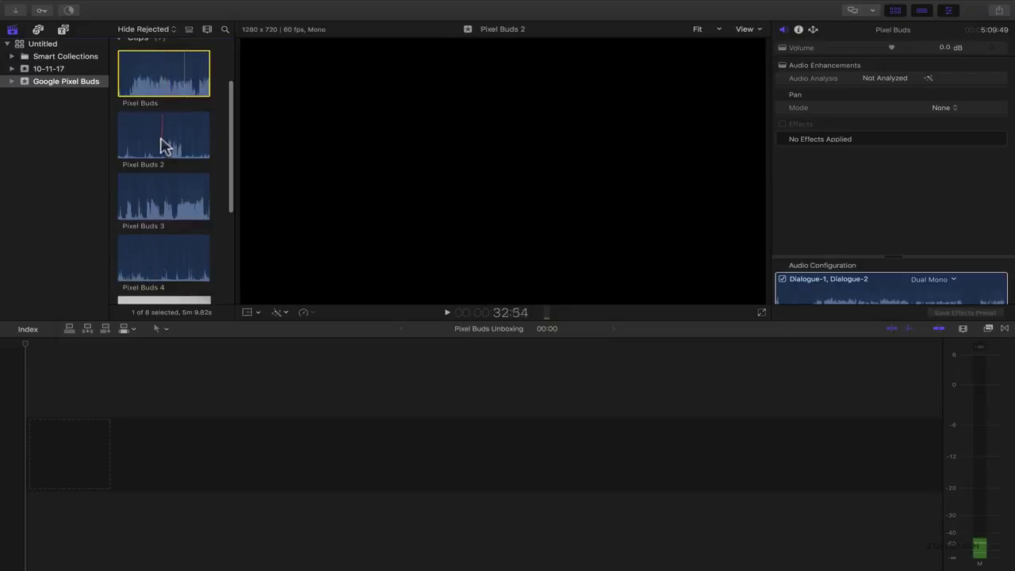
pyautogui.scroll(-8, 176, 281)
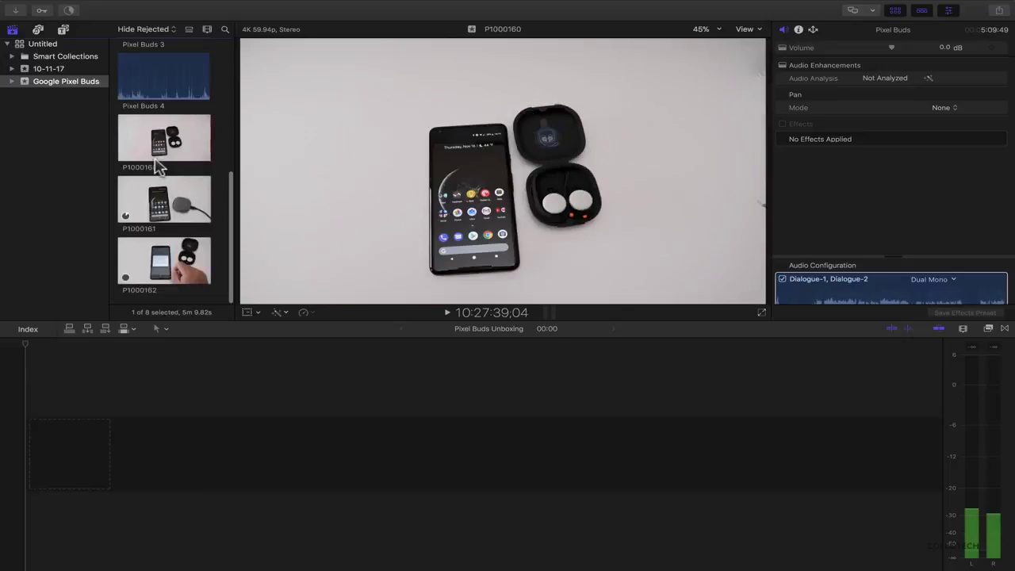
# Select P1000160 and Command-click the Pixel Buds audio clip so both are selected.
pyautogui.click(178, 135)
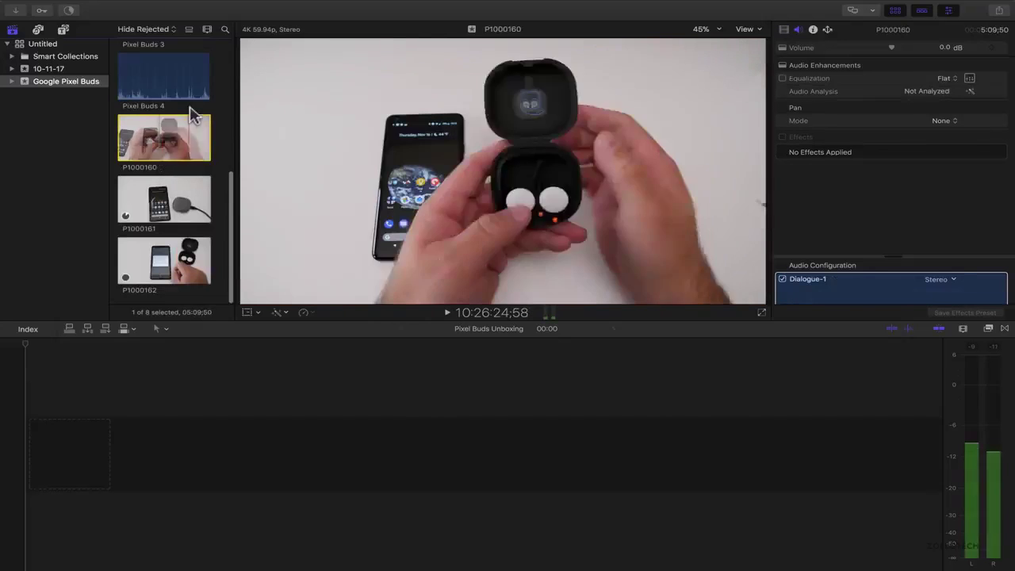
pyautogui.scroll(5, 190, 115)
pyautogui.scroll(3, 190, 118)
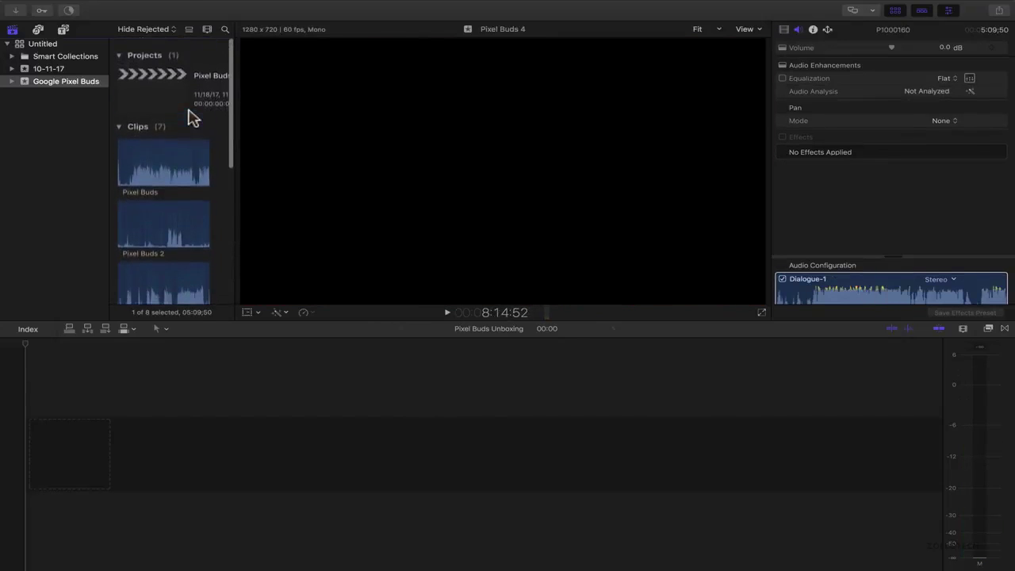
pyautogui.keyDown('super'); pyautogui.click(159, 163); pyautogui.keyUp('super')
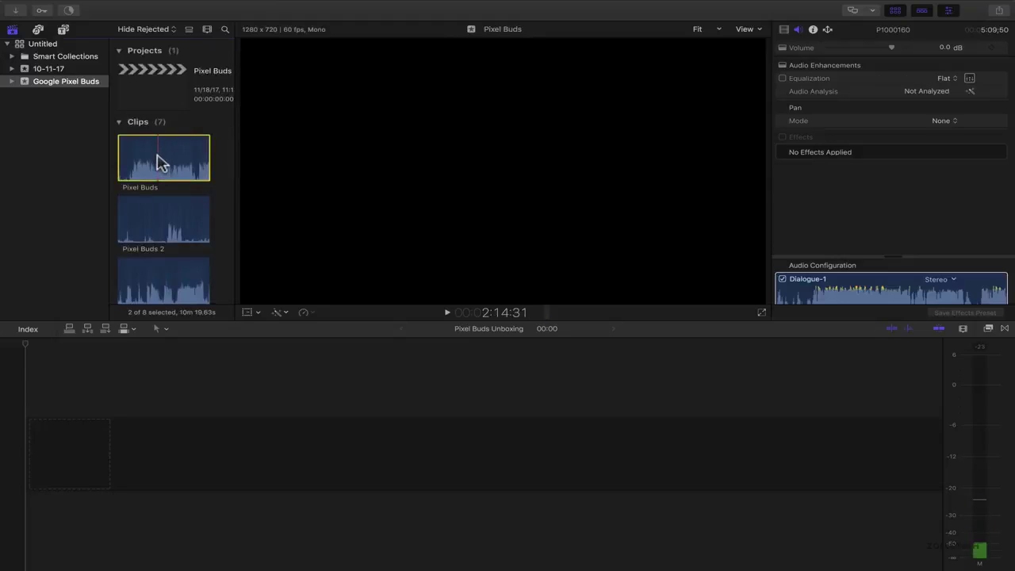
# Synchronize P1000160 with the Pixel Buds audio into a new synchronized clip.
pyautogui.rightClick(158, 161)
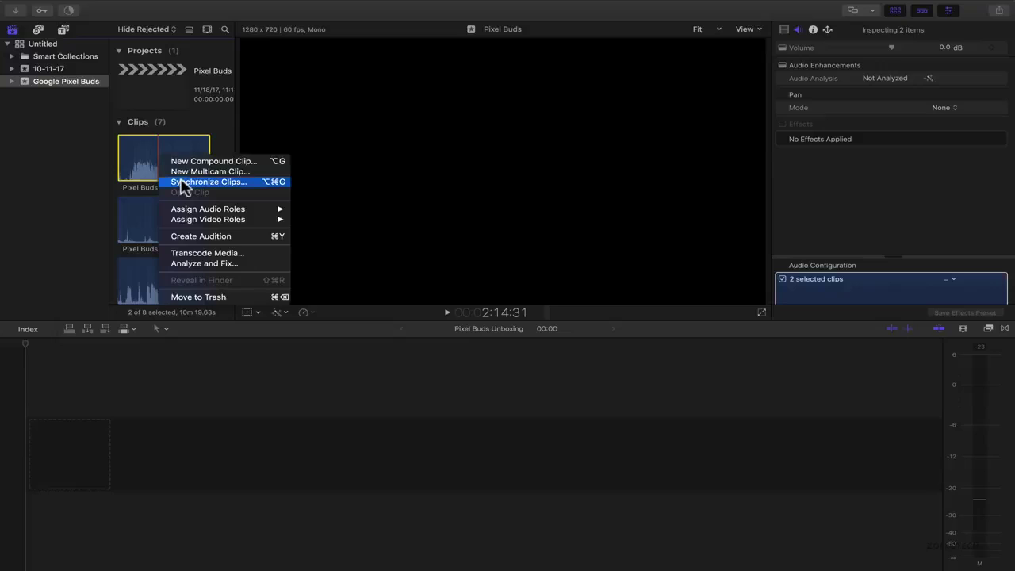
pyautogui.click(182, 182)
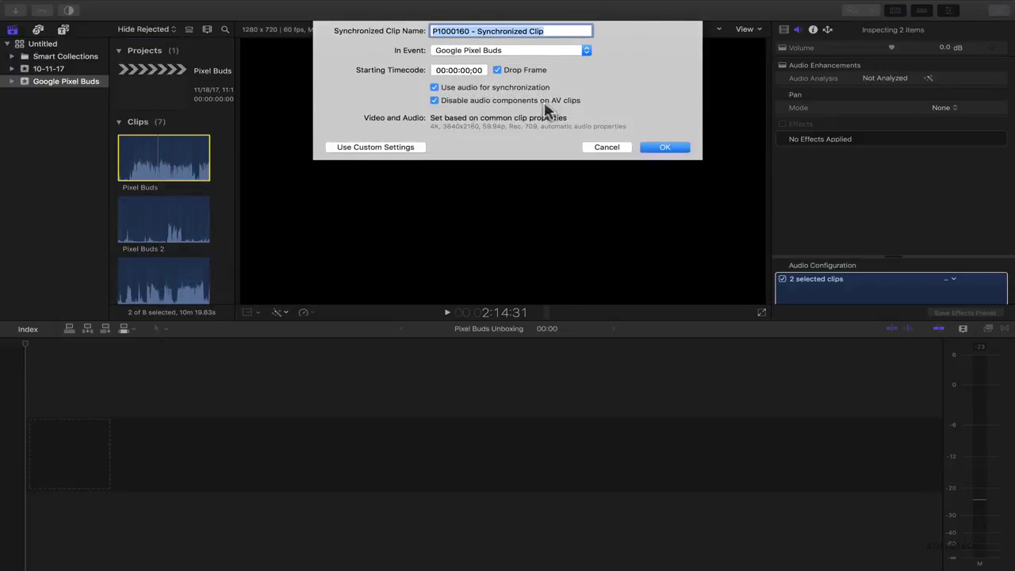
pyautogui.click(663, 149)
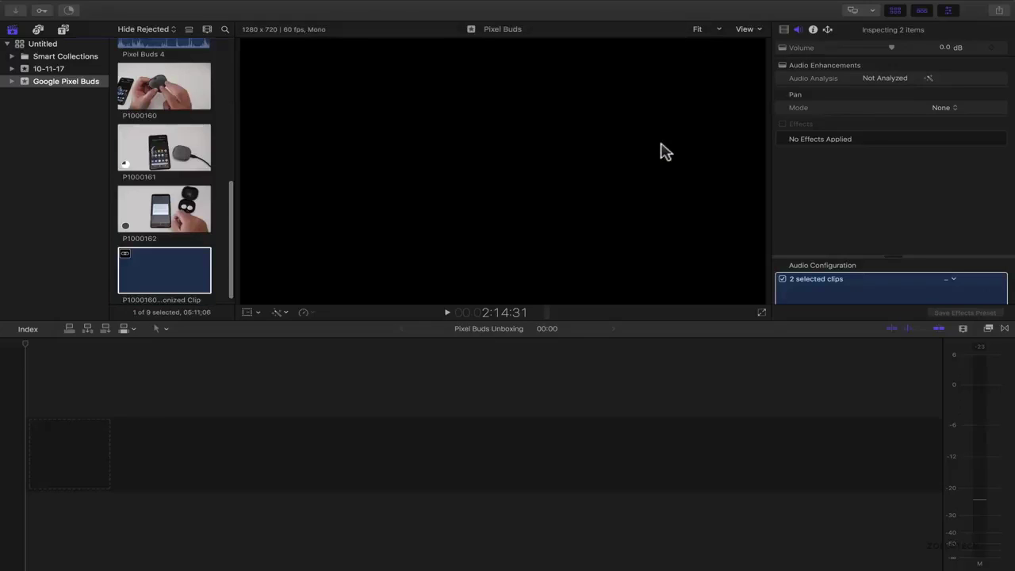
# Open the P1000160 Synchronized Clip to inspect it, then return to the Pixel Buds Unboxing project.
pyautogui.click(161, 268)
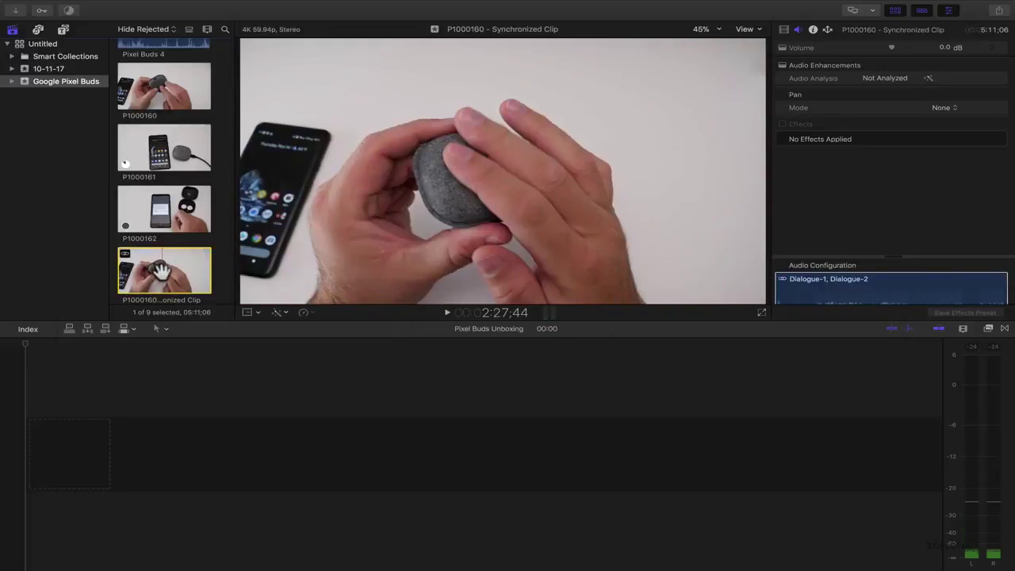
pyautogui.rightClick(162, 272)
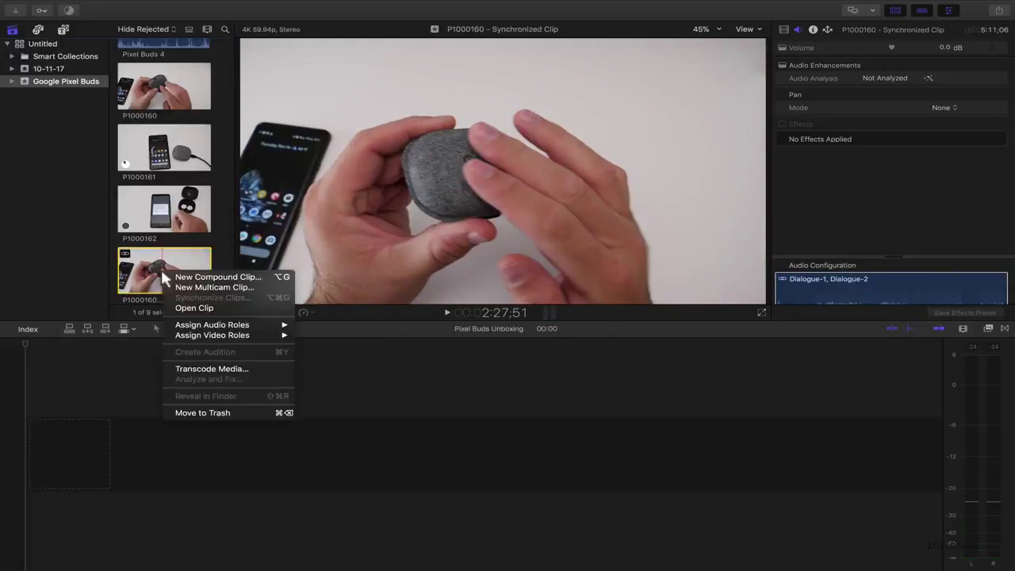
pyautogui.click(178, 307)
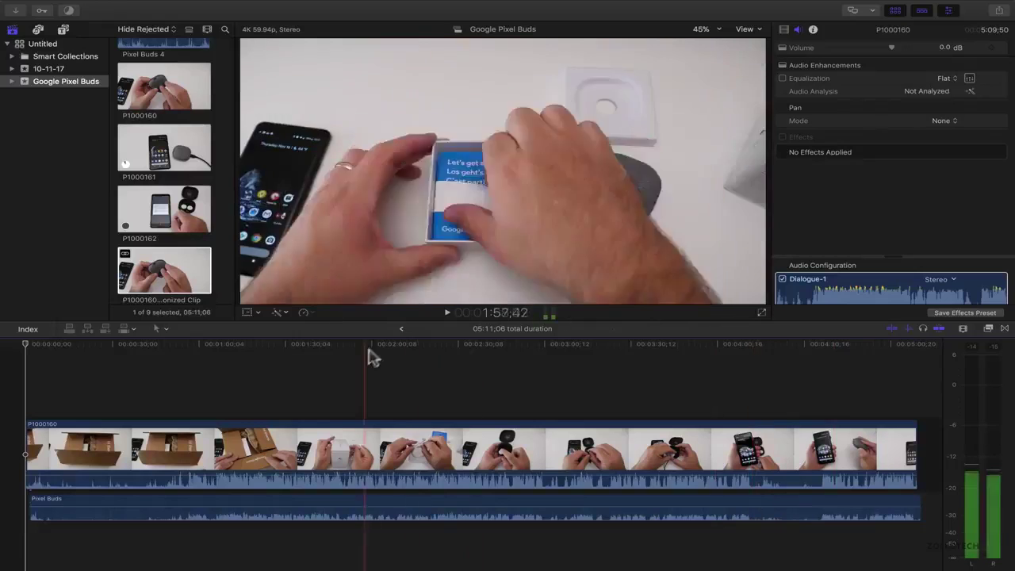
pyautogui.click(401, 328)
pyautogui.click(148, 270)
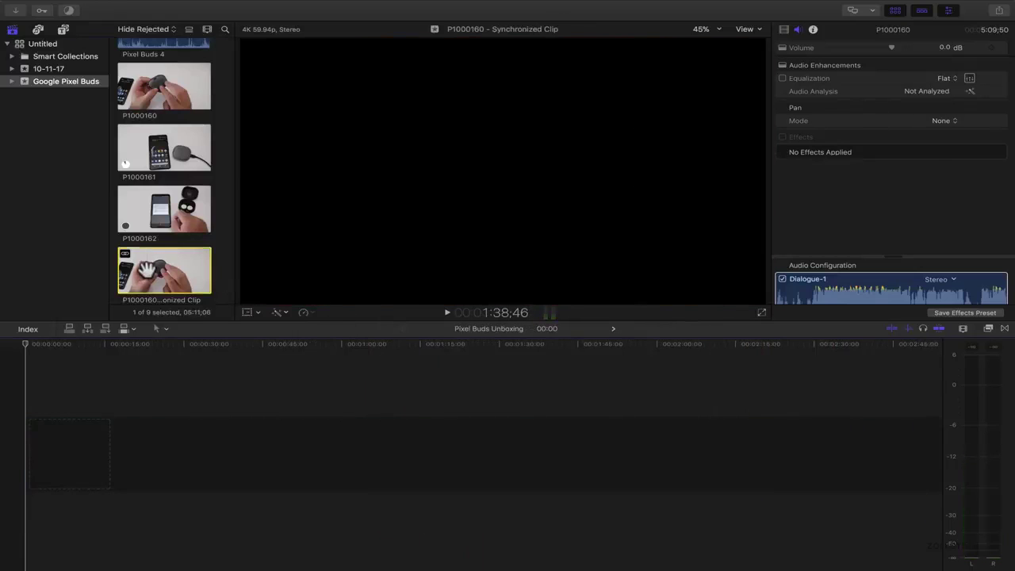
# Place the synchronized clip in the timeline, raise its volume to 12.0 dB, and deselect it.
pyautogui.moveTo(168, 331); pyautogui.dragTo(127, 449)
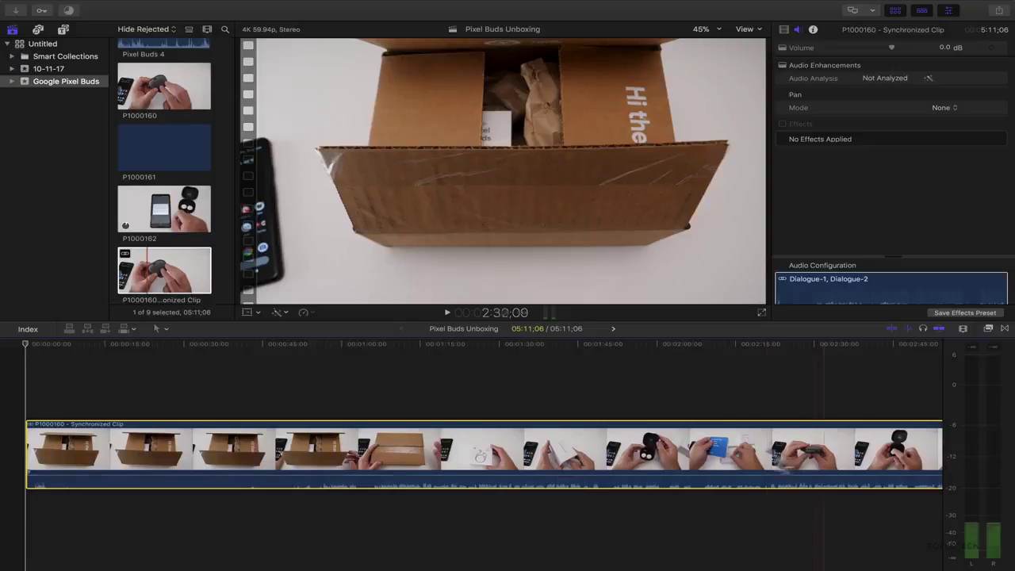
pyautogui.moveTo(636, 479); pyautogui.dragTo(641, 479)
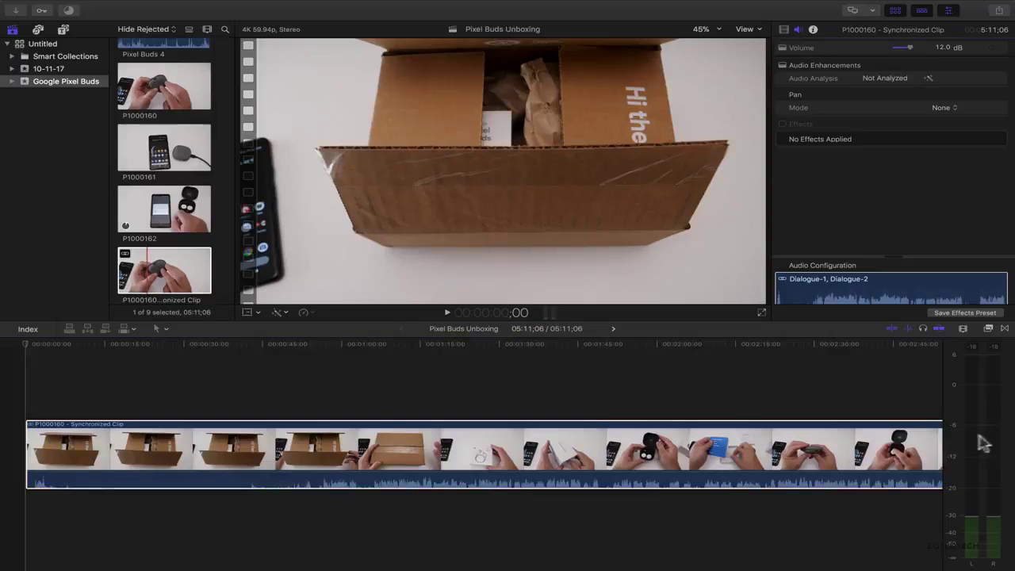
pyautogui.press('super+shift+a')
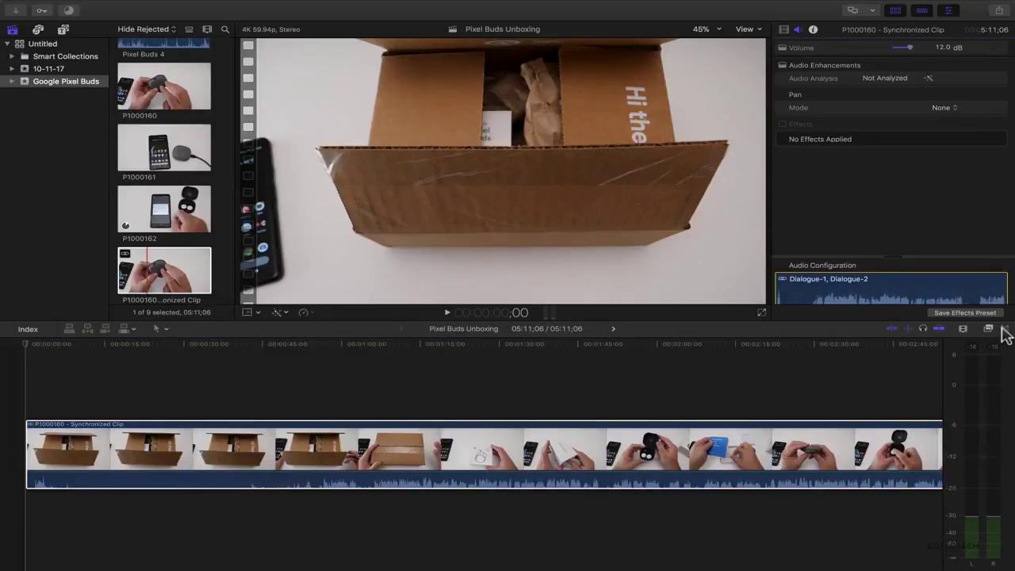
# Apply the Limiter and Gain effects from Audio > Levels to the timeline clip.
pyautogui.click(1003, 330)
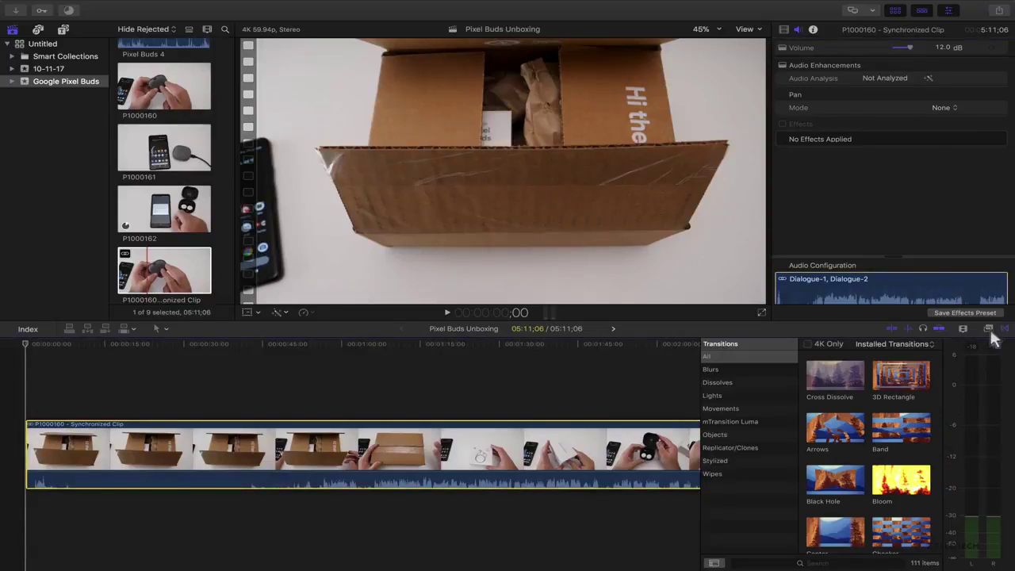
pyautogui.click(989, 329)
pyautogui.scroll(-5, 743, 516)
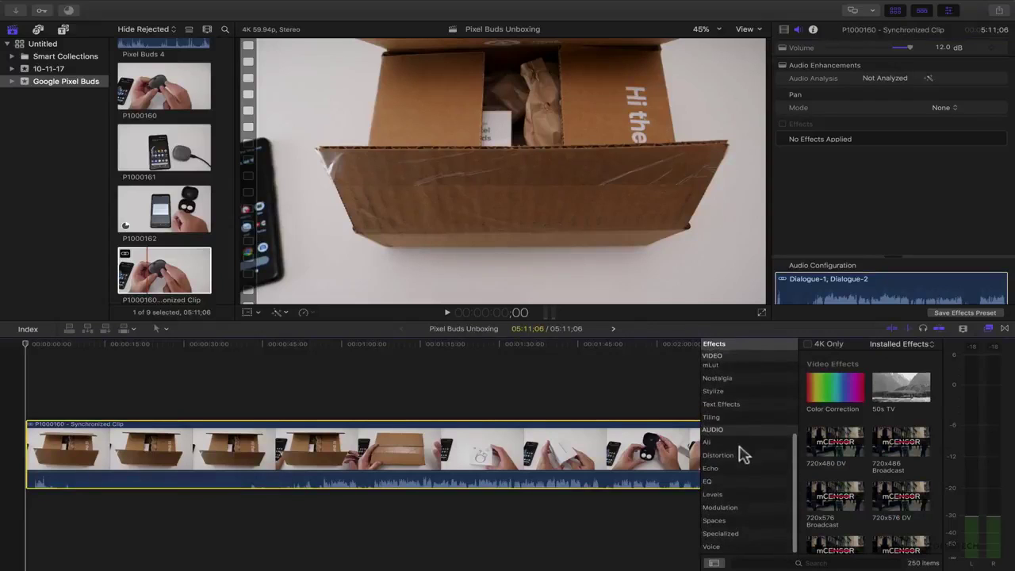
pyautogui.click(721, 495)
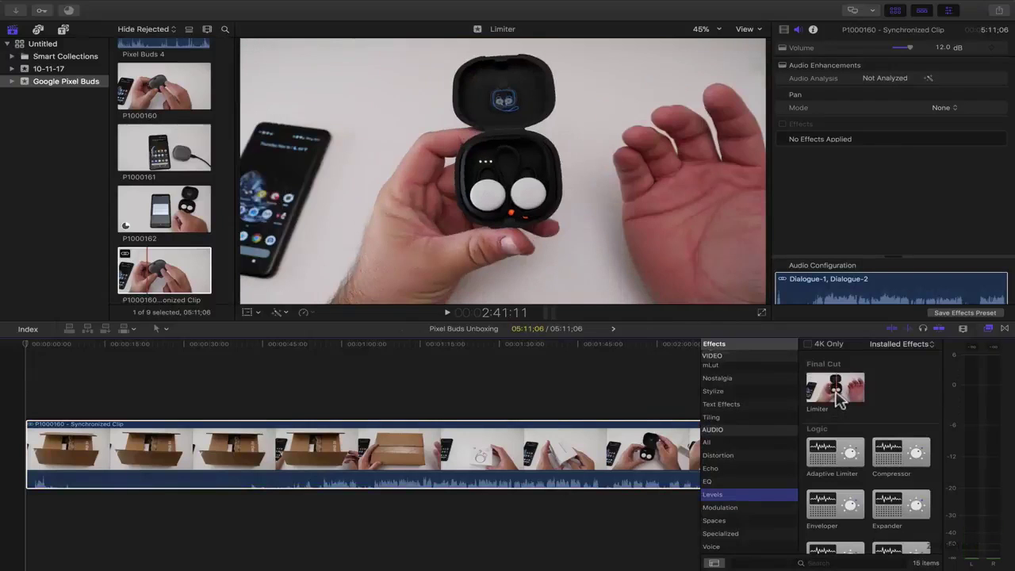
pyautogui.moveTo(841, 402); pyautogui.dragTo(515, 457)
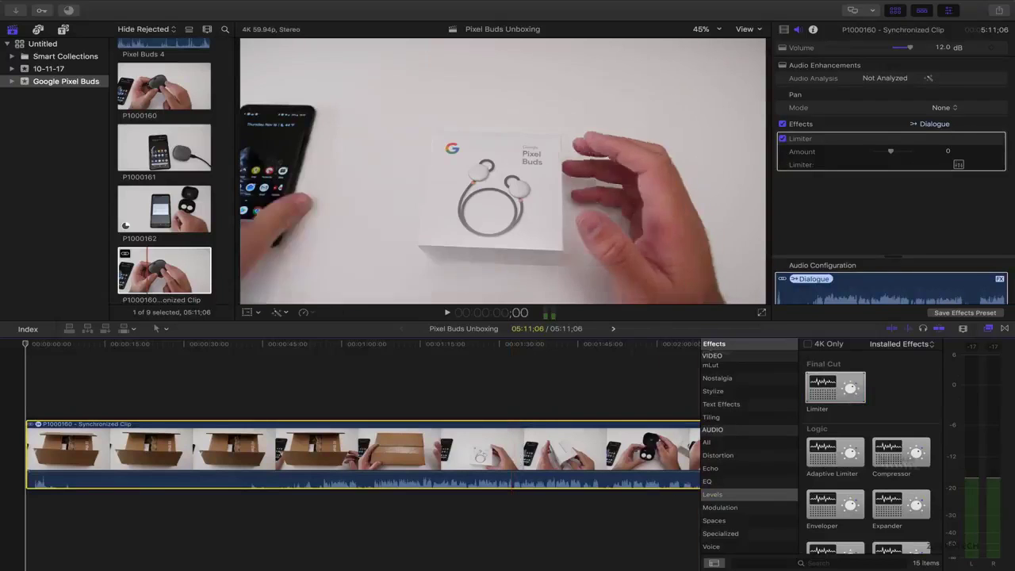
pyautogui.scroll(-5, 888, 468)
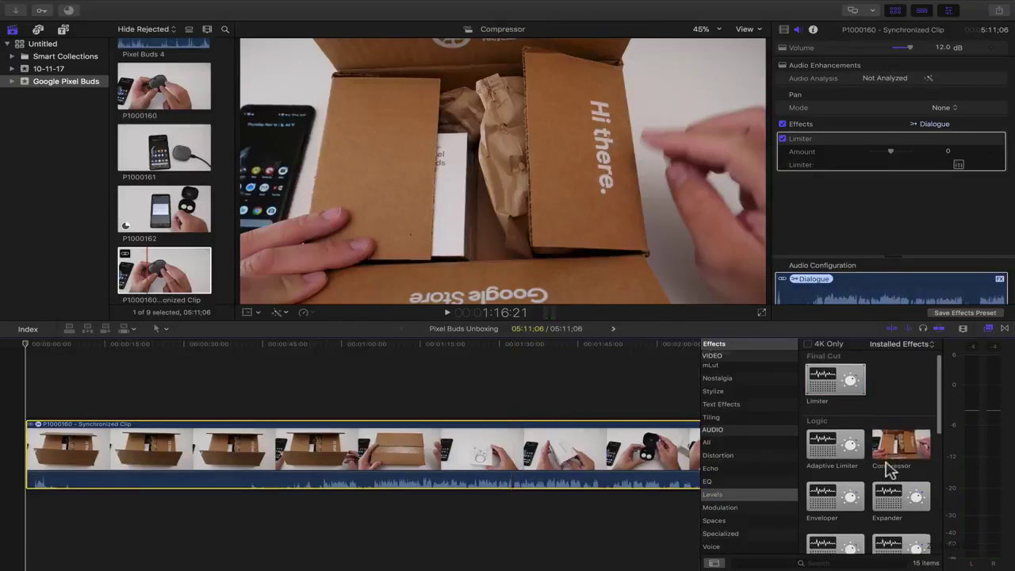
pyautogui.moveTo(844, 391); pyautogui.dragTo(602, 456)
pyautogui.click(989, 327)
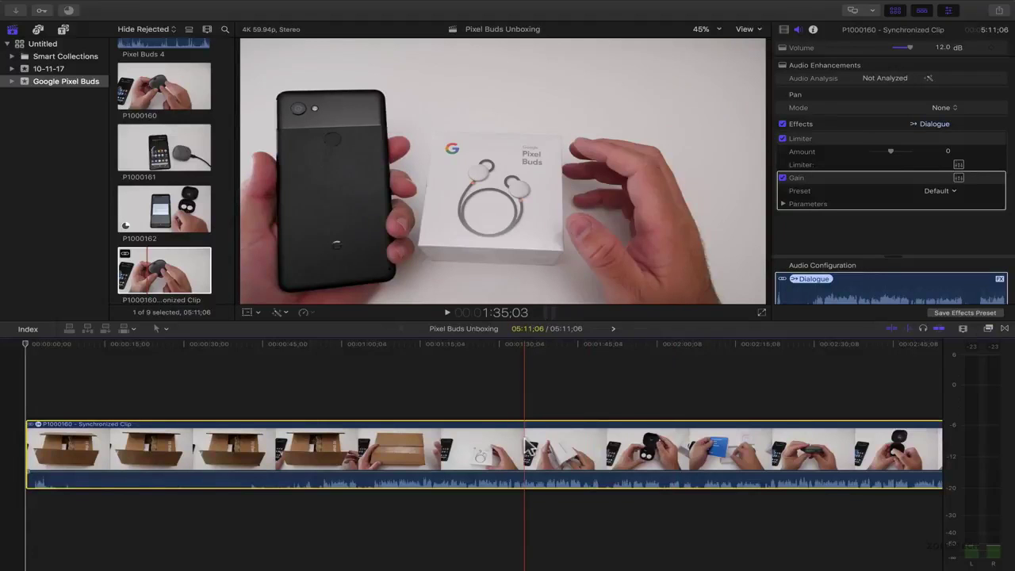
# Play the project and reveal the Gain effect's parameters in the Inspector.
pyautogui.press('space')
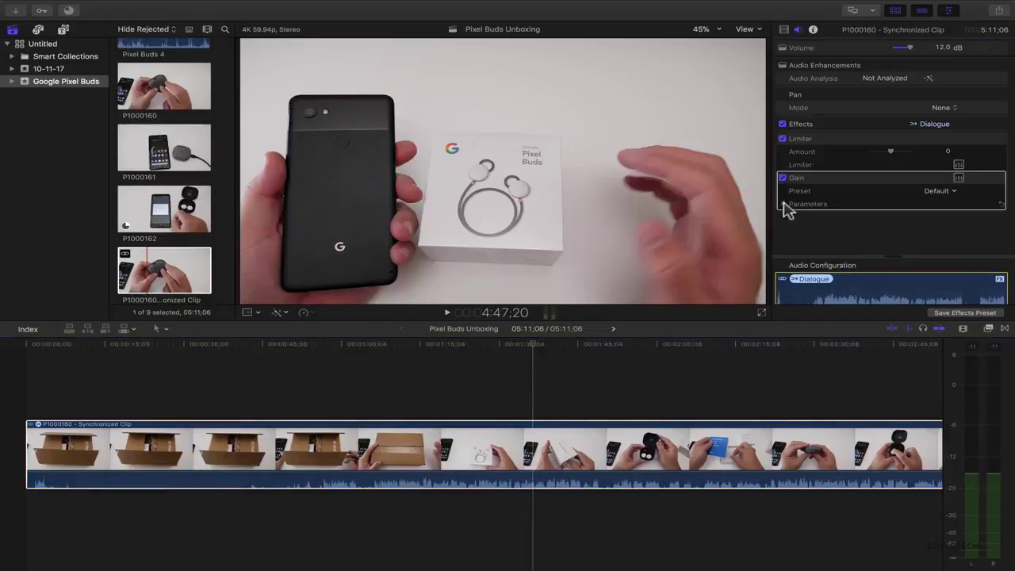
pyautogui.click(783, 203)
pyautogui.scroll(-1, 856, 209)
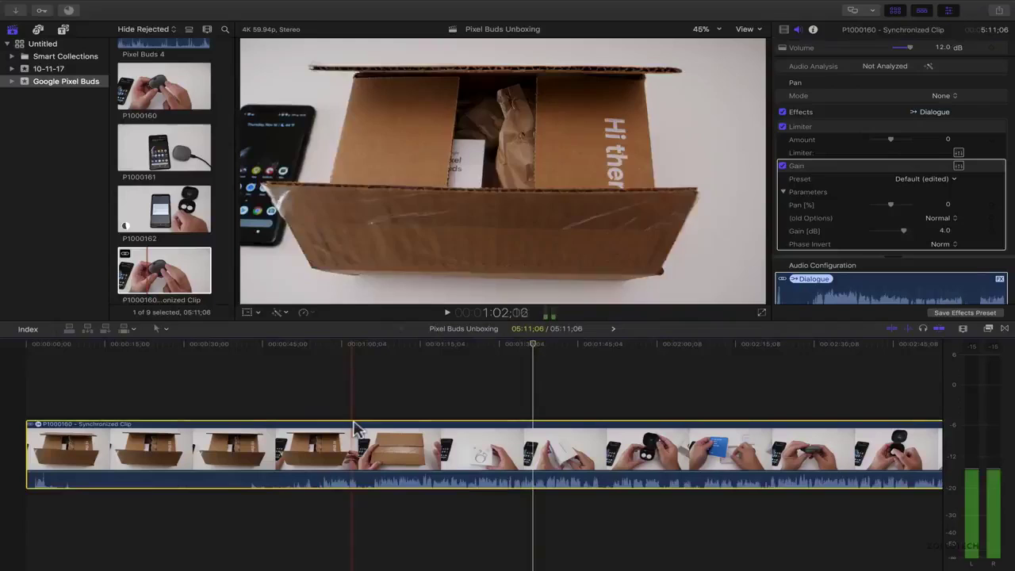
# Play the unboxing clip and stop at about 1:07;52, just before the box opens.
pyautogui.click(379, 468)
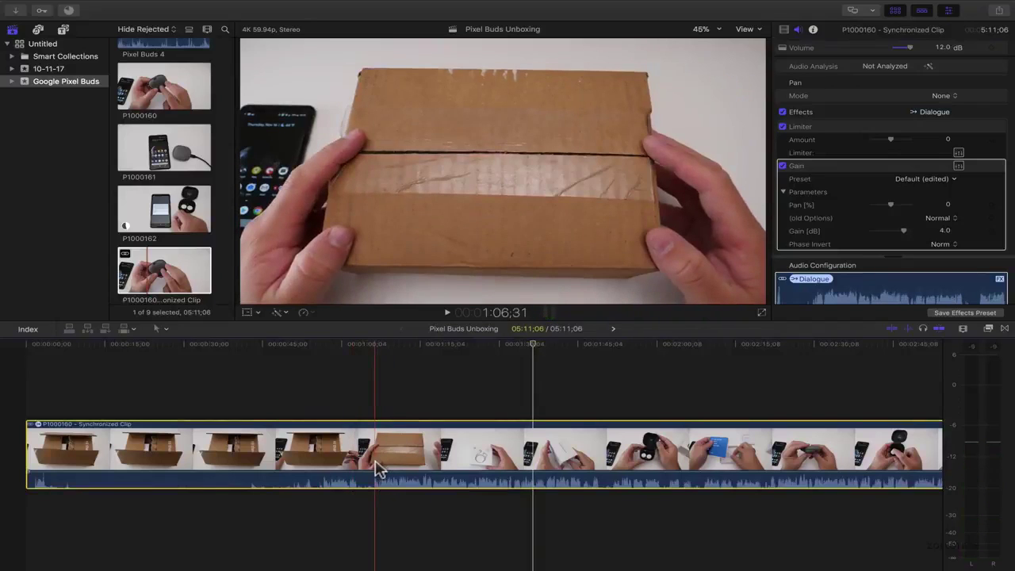
pyautogui.press('space')
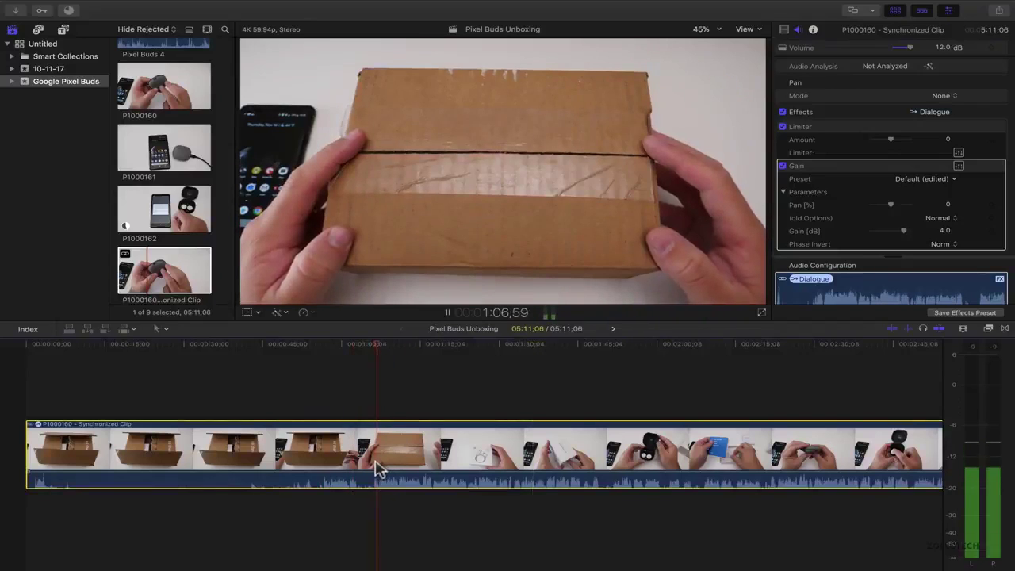
pyautogui.press('space')
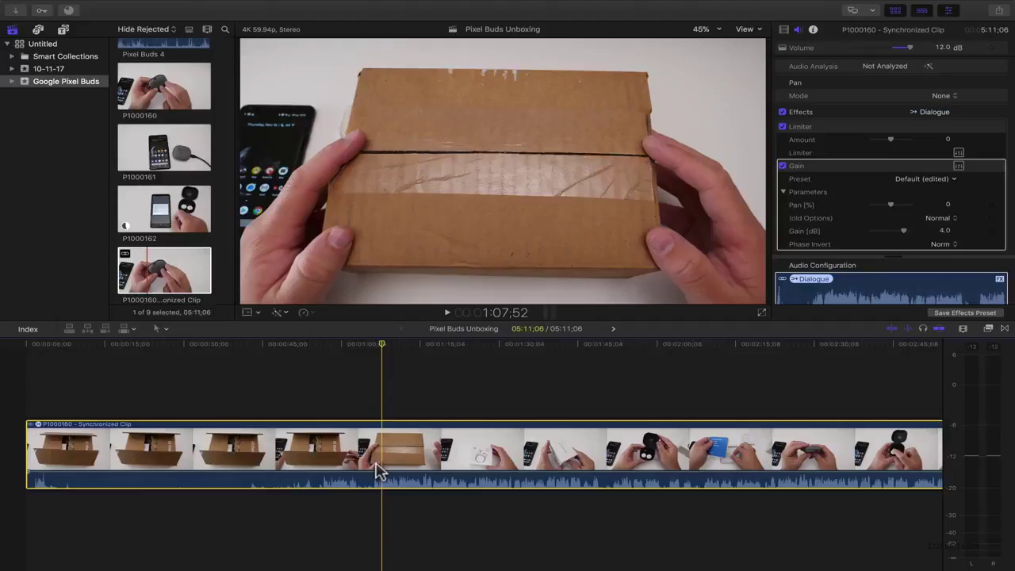
# Zoom the timeline around the one-minute mark and park the playhead at 1:07;37, just before the box opens.
pyautogui.press('super+equal')
pyautogui.press('super+equal')
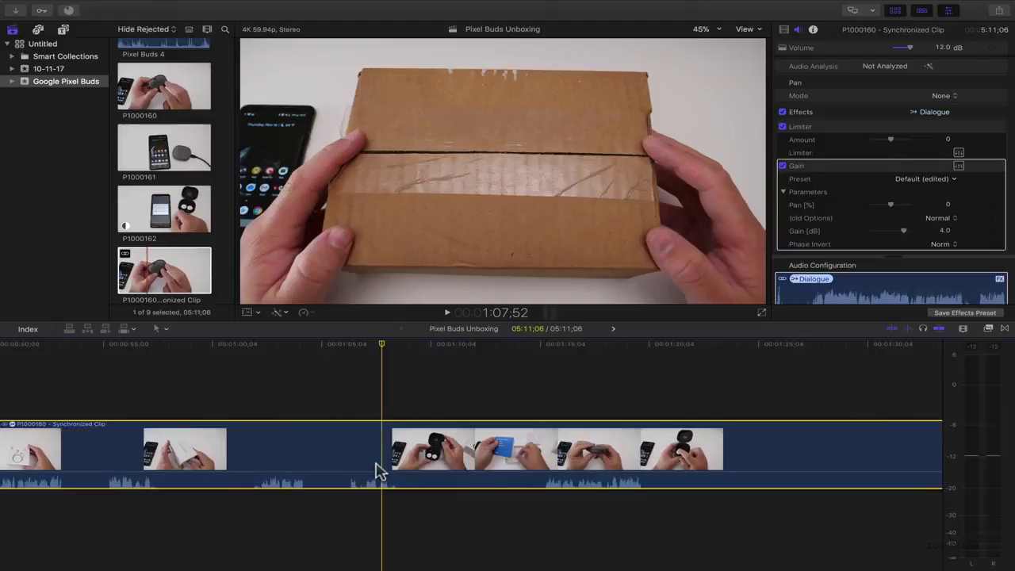
pyautogui.press('super+minus')
pyautogui.press('super+minus')
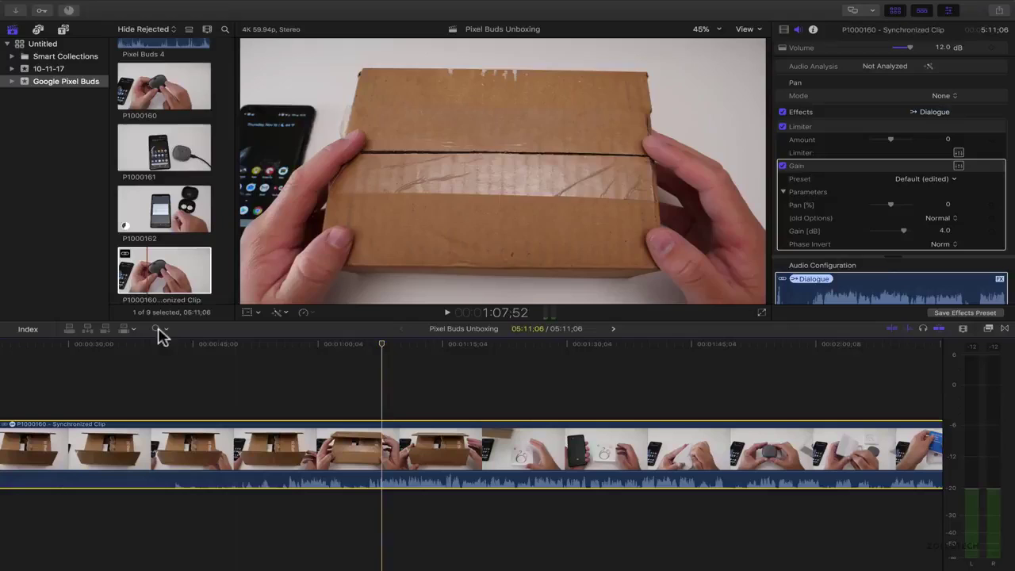
pyautogui.press('z')
pyautogui.click(381, 449)
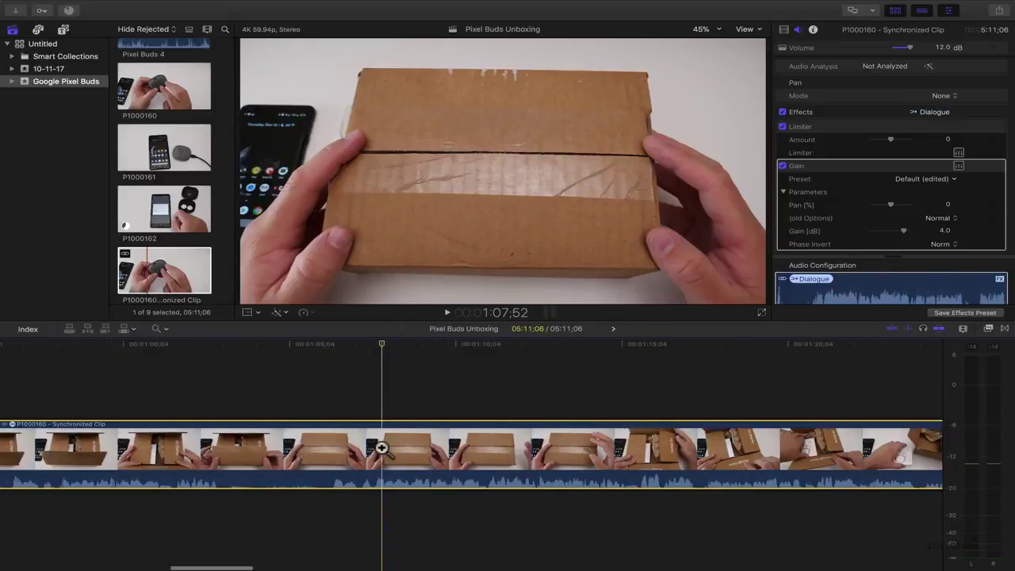
pyautogui.keyDown('alt'); pyautogui.click(381, 448); pyautogui.keyUp('alt')
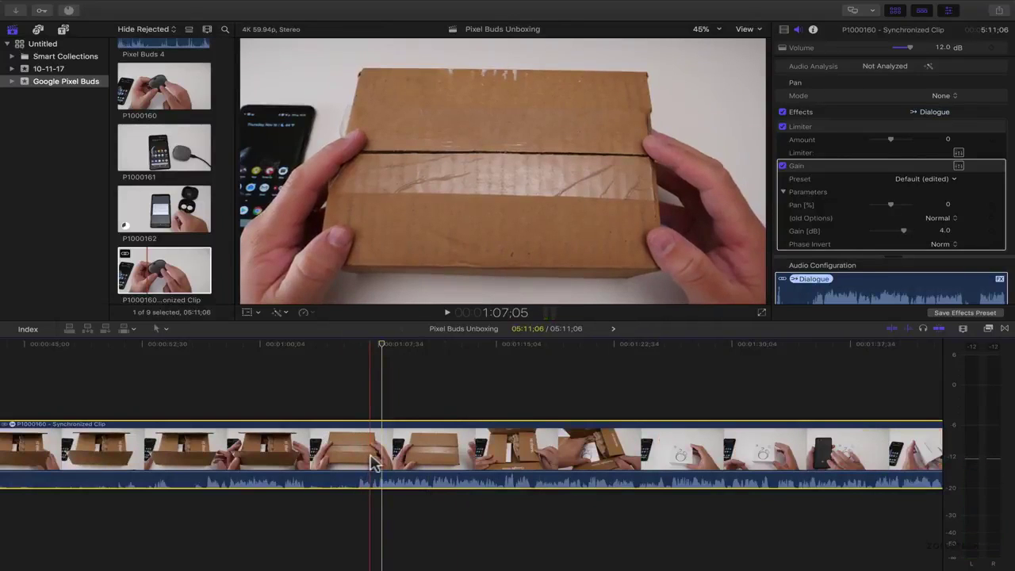
pyautogui.press('space')
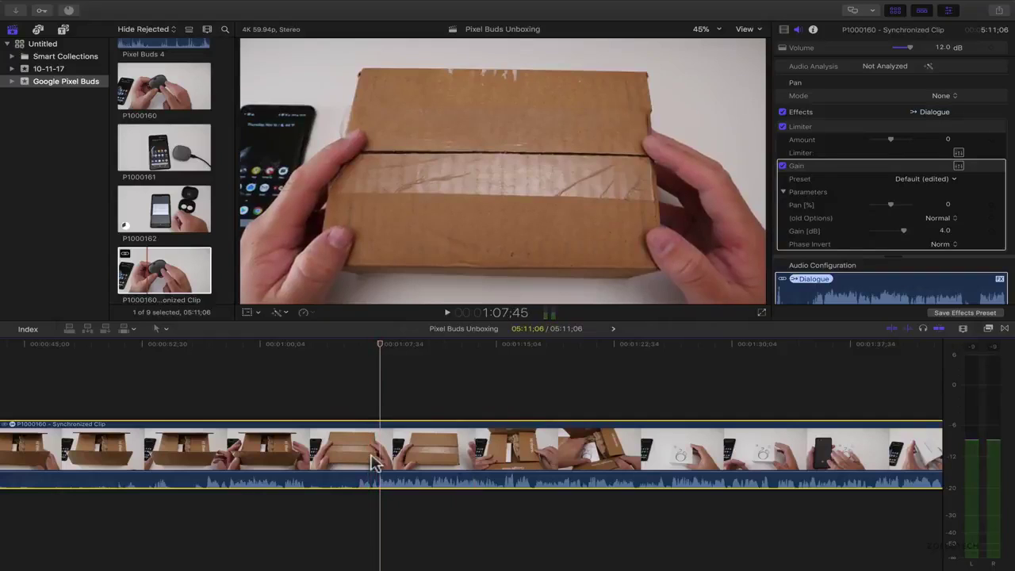
pyautogui.press('space')
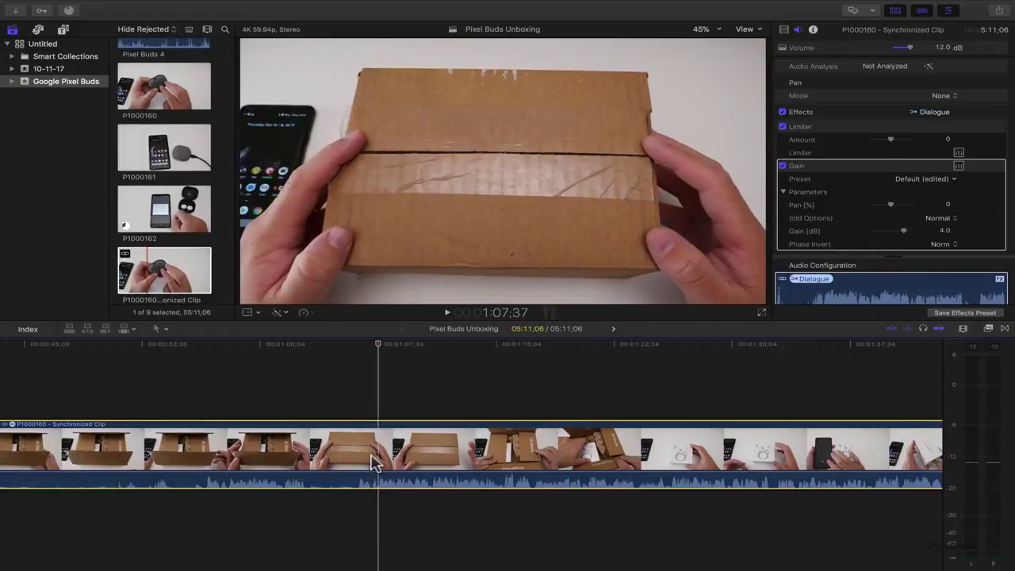
# Blade the clip at the box opening, delete everything before it, and play the 04:03;29 project.
pyautogui.press('b')
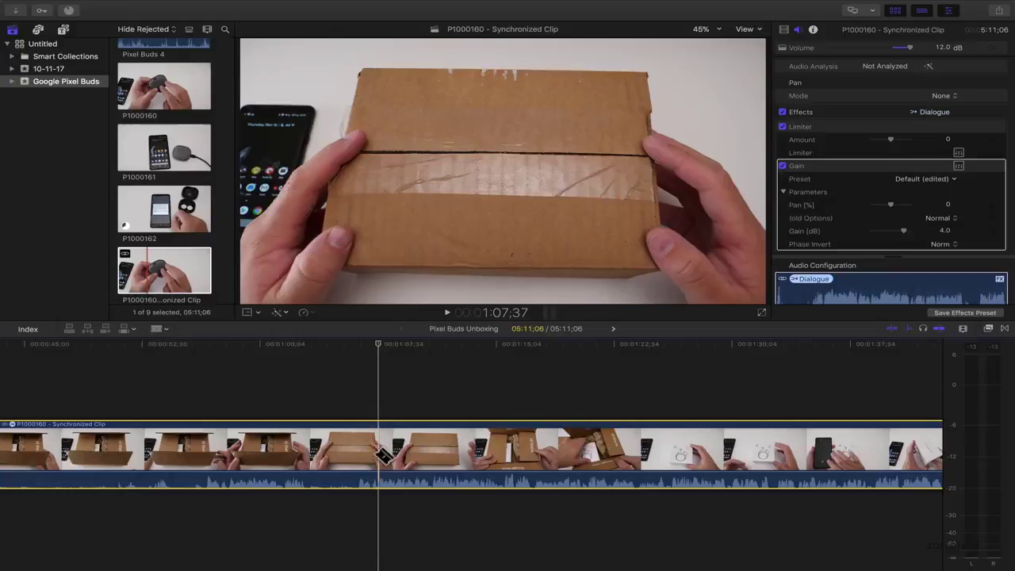
pyautogui.click(380, 452)
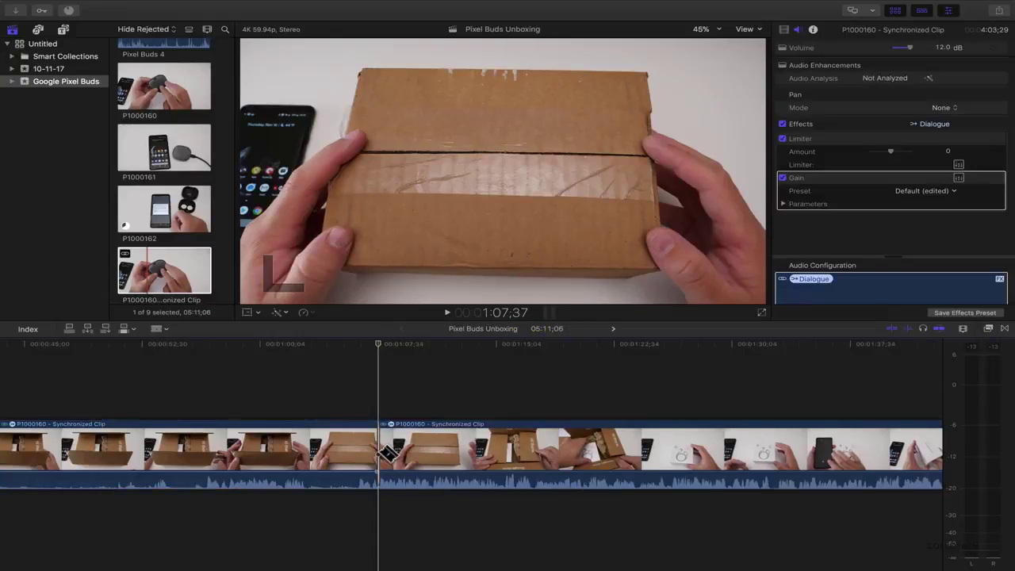
pyautogui.press('a')
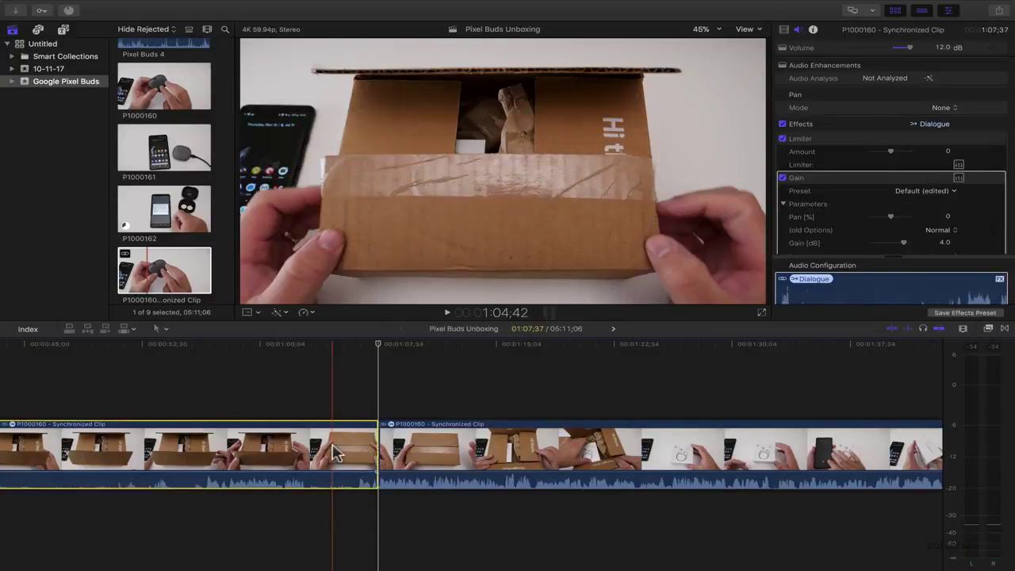
pyautogui.press('Delete')
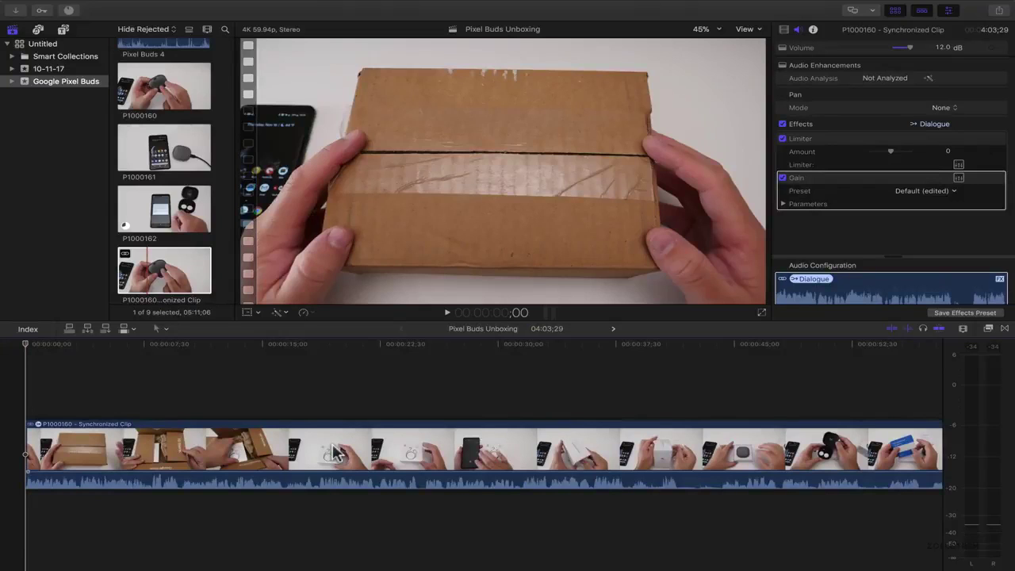
pyautogui.press('space')
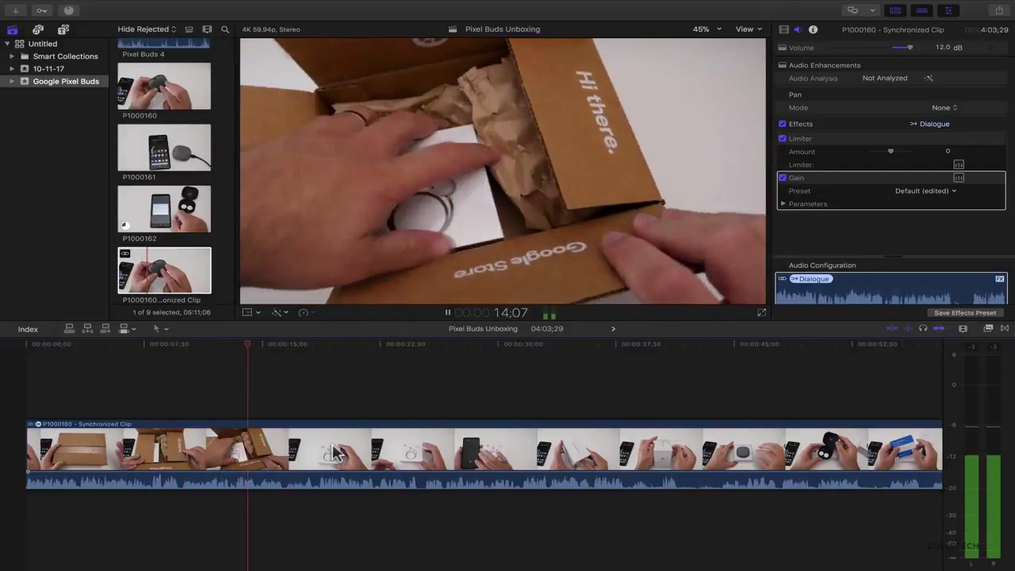
pyautogui.press('space')
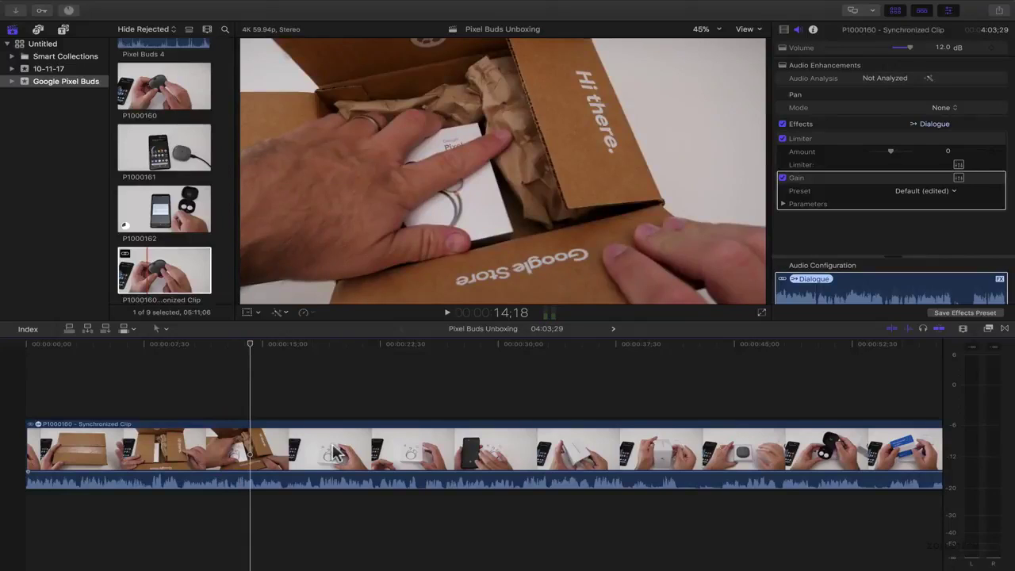
# Apply Balance Color to the unboxing clip from the Enhancements menu.
pyautogui.click(252, 440)
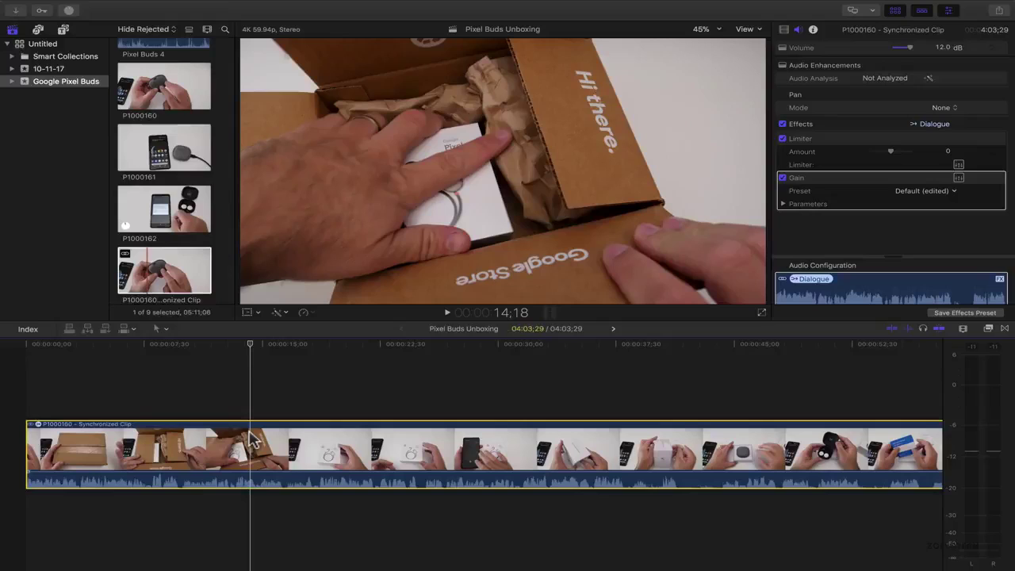
pyautogui.click(282, 314)
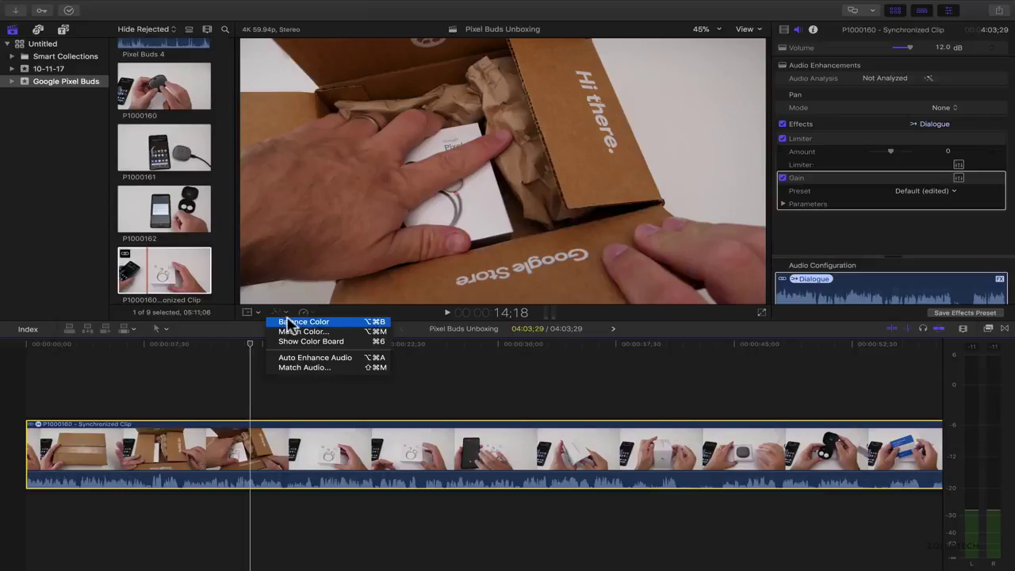
pyautogui.click(289, 321)
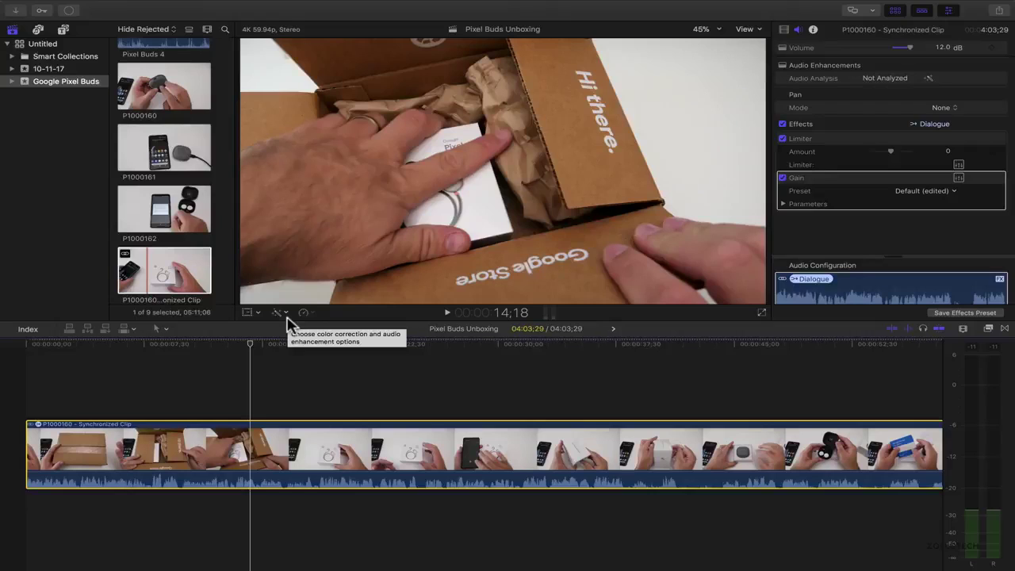
# Show the Rec. 709 luma waveform scope beside the viewer with Cmd+7.
pyautogui.press('super+7')
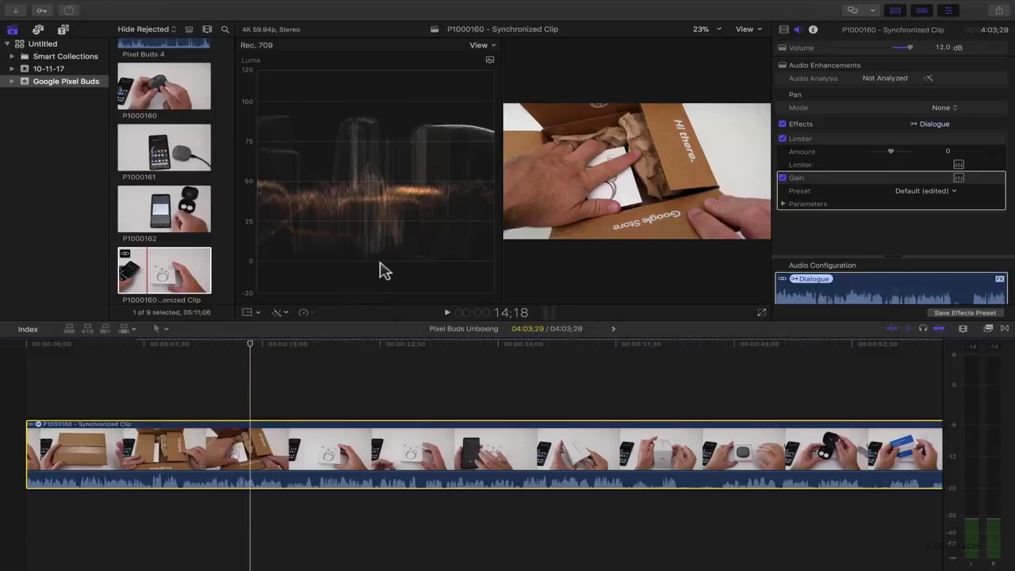
# Close the luma waveform scope and play back part of the clip.
pyautogui.press('super+7')
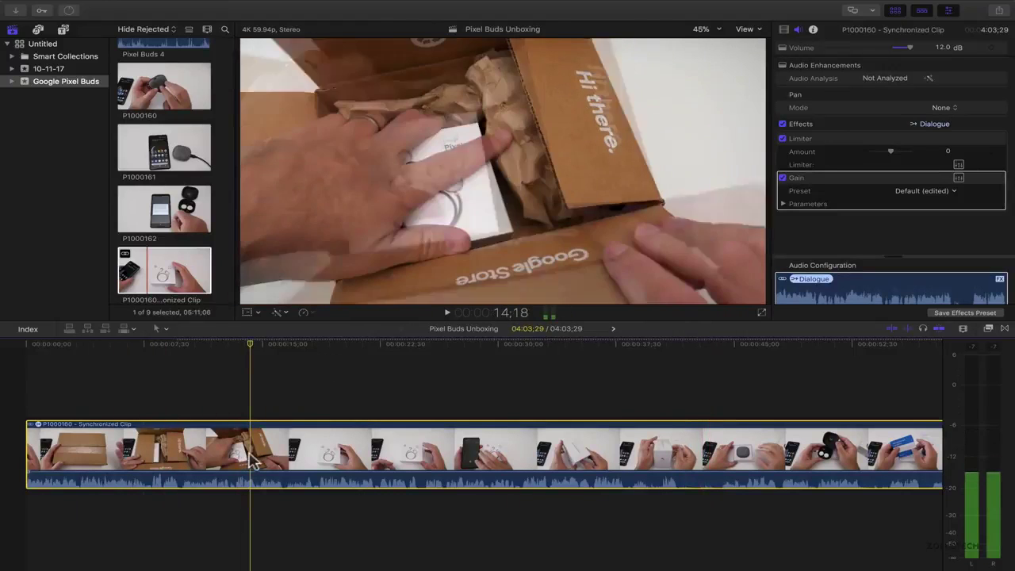
pyautogui.press('space')
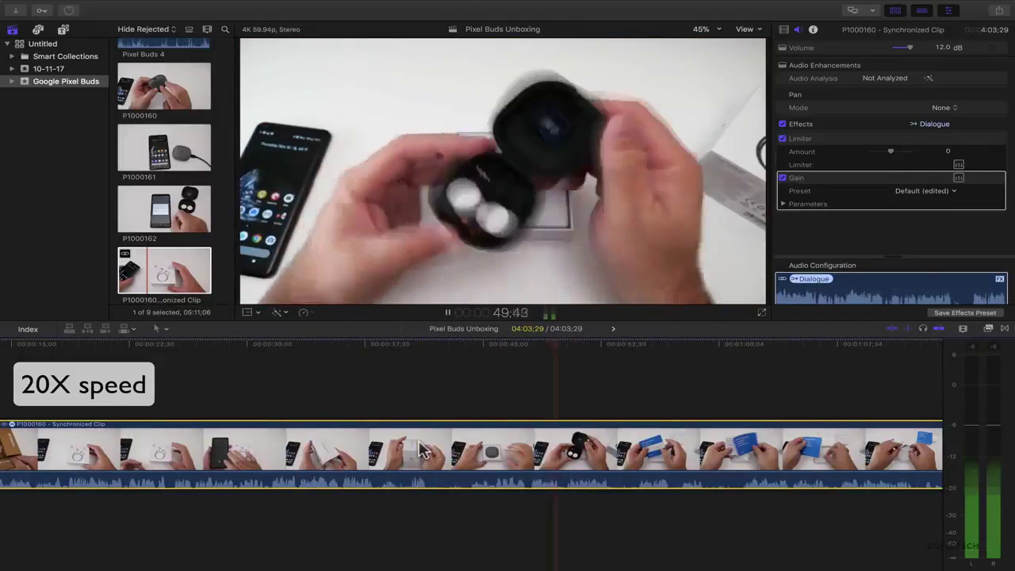
pyautogui.press('space')
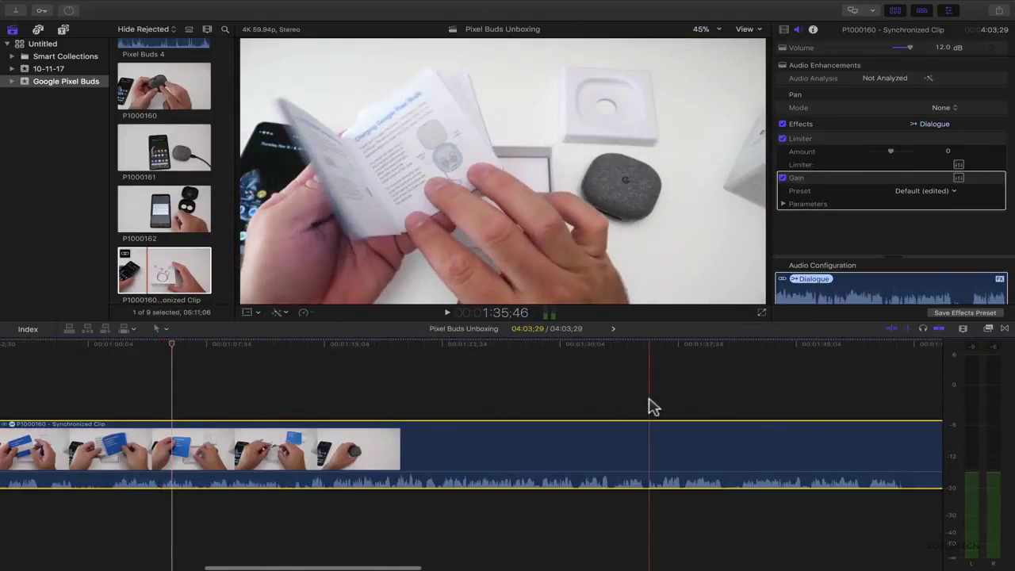
# Continue reviewing the footage, stopping at 3:03;58 with the phone beside the open case.
pyautogui.hscroll(3, 516, 407)
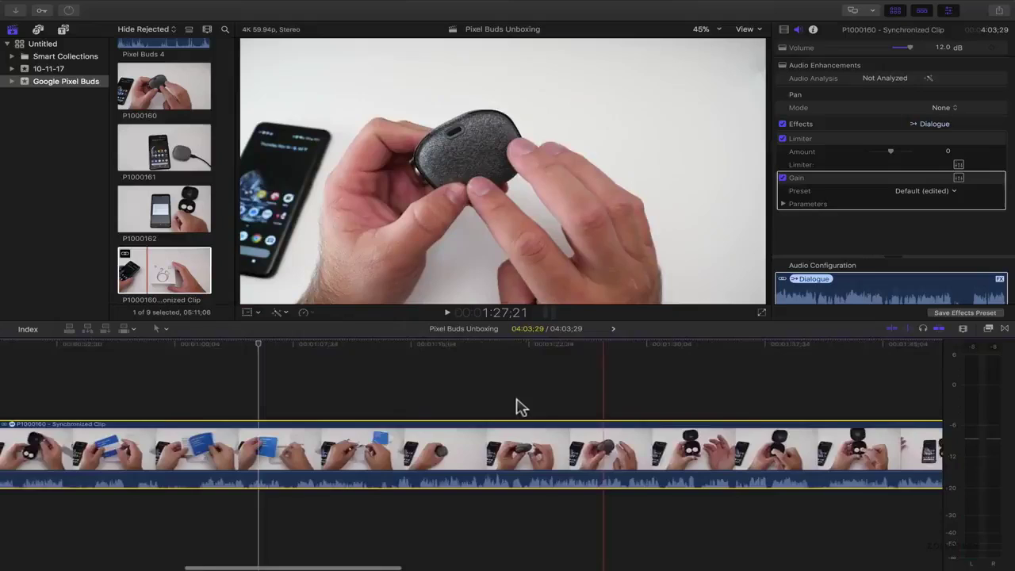
pyautogui.hscroll(-10, 516, 406)
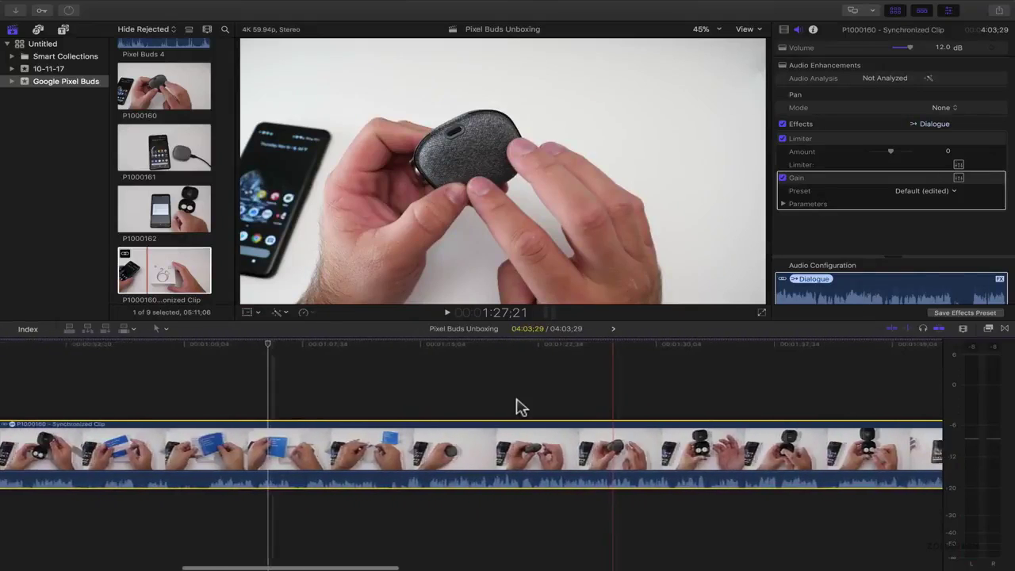
pyautogui.hscroll(2, 516, 407)
pyautogui.hscroll(6, 557, 418)
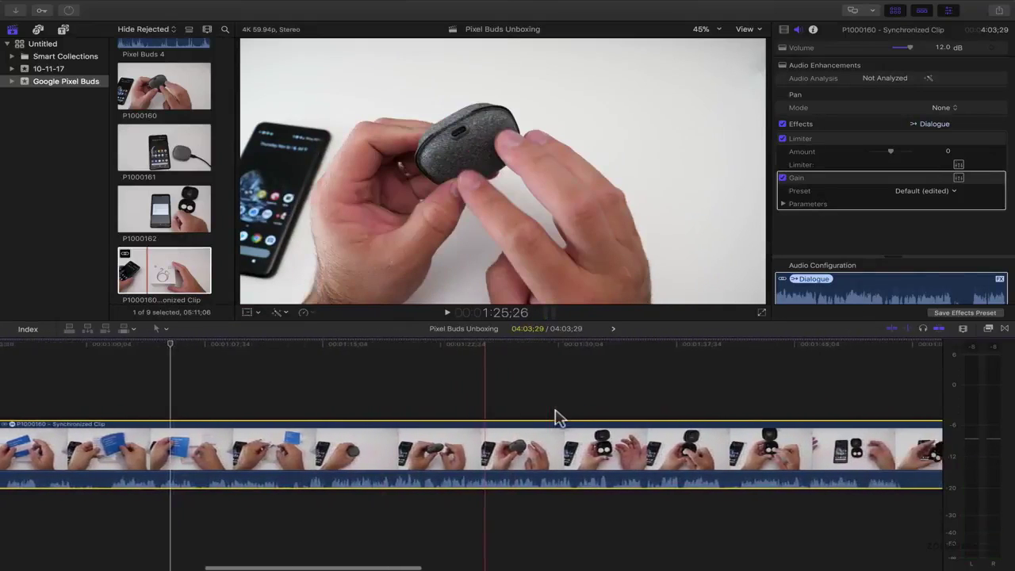
pyautogui.hscroll(-3, 557, 418)
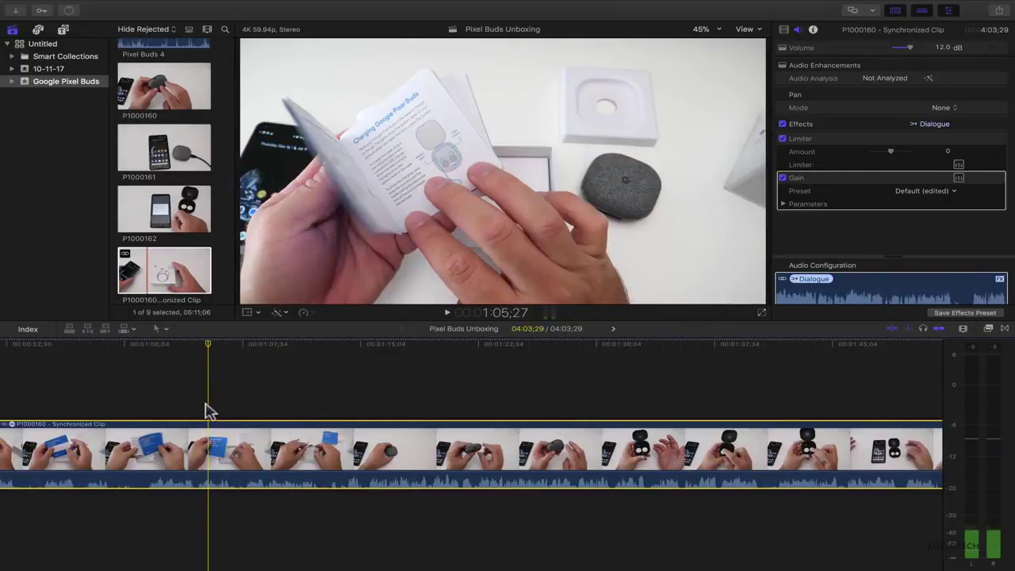
pyautogui.press('space')
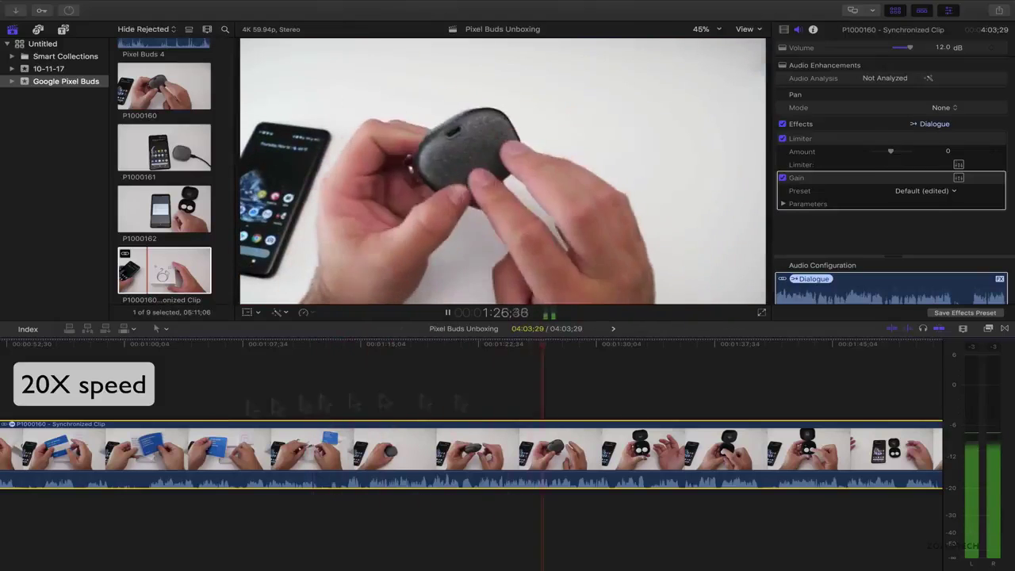
pyautogui.press('space')
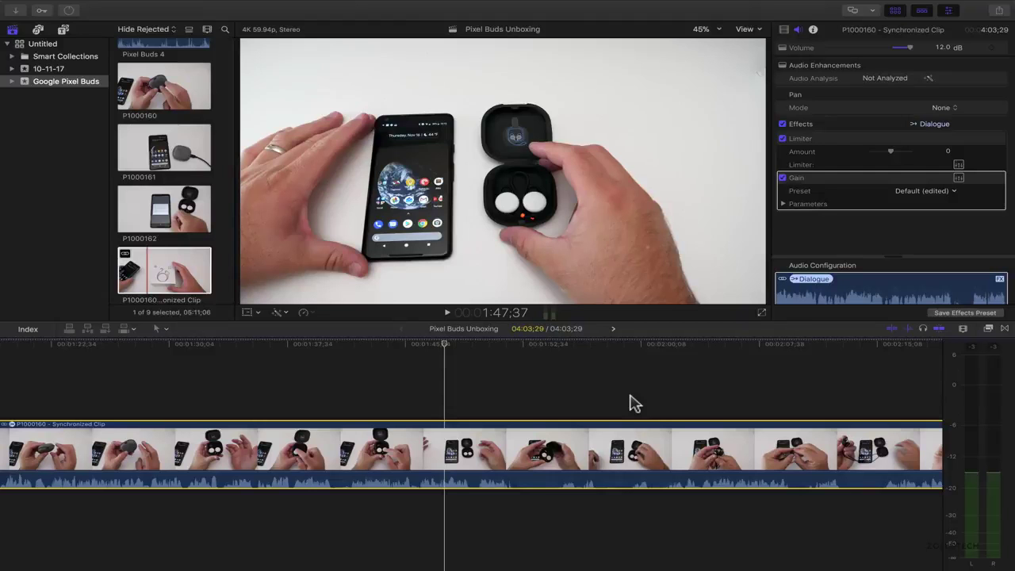
pyautogui.press('space')
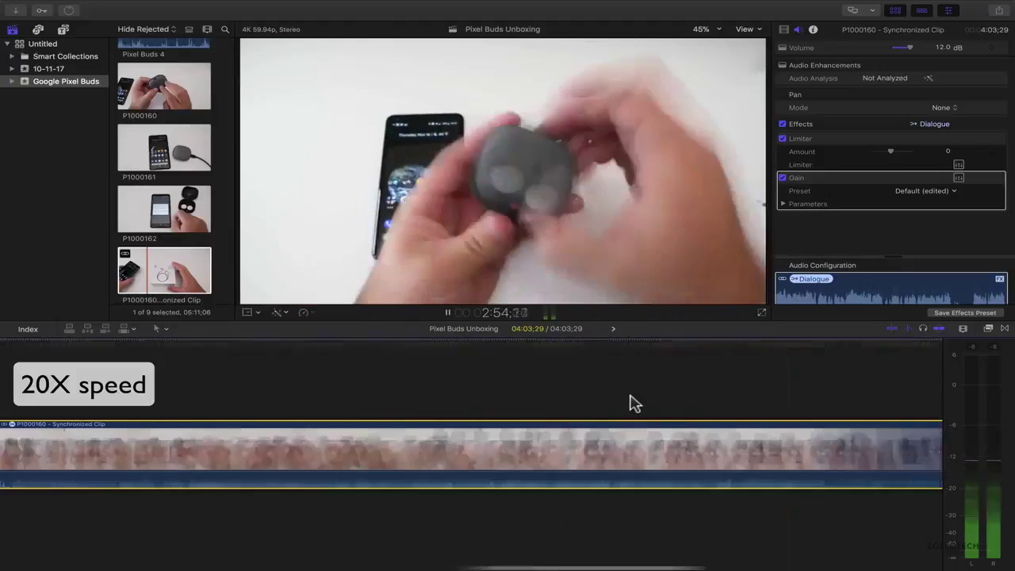
pyautogui.press('space')
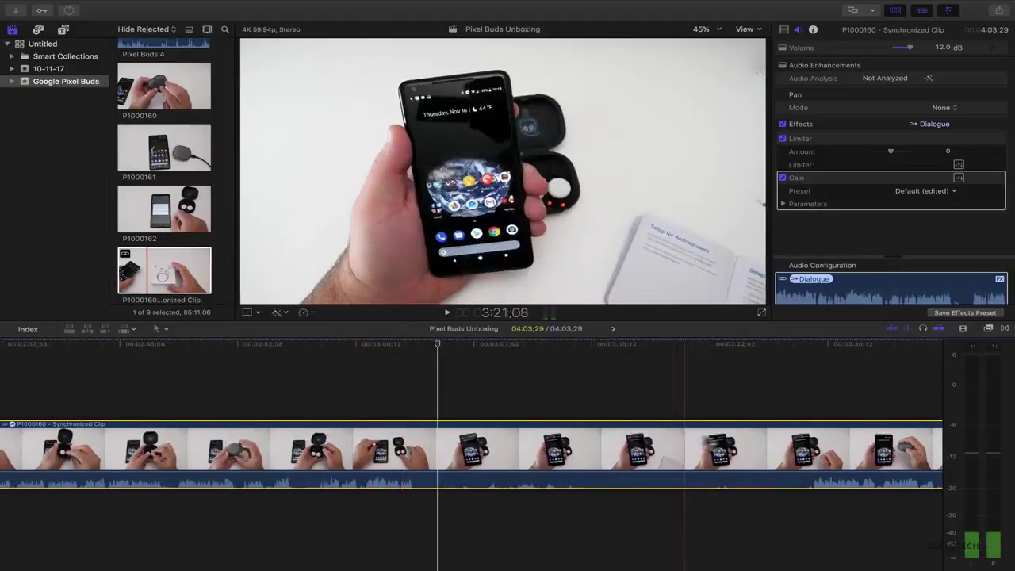
# Blade the clip at two points and delete the middle section, shortening the project to 03:38;09.
pyautogui.press('b')
pyautogui.click(414, 452)
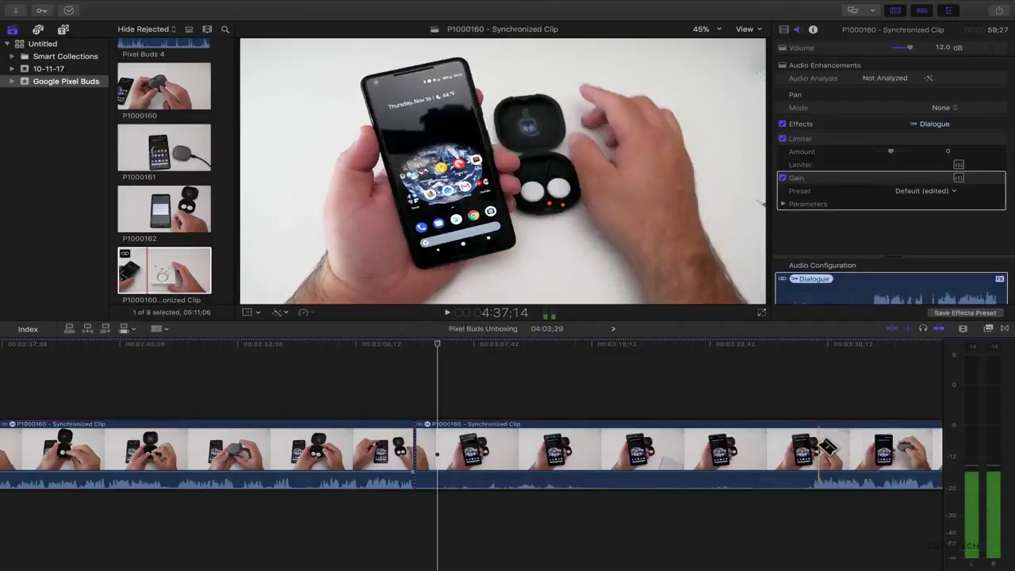
pyautogui.click(811, 448)
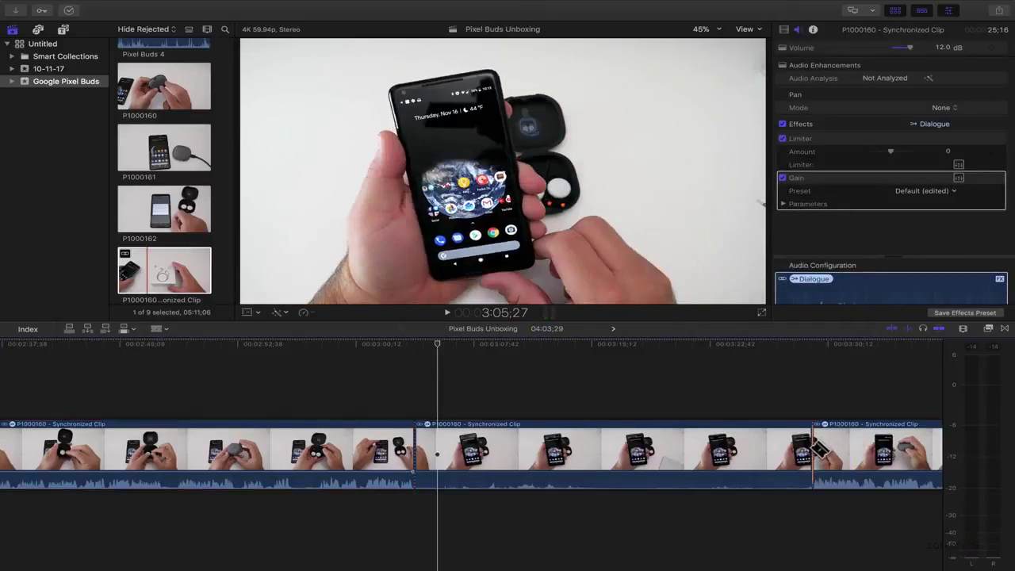
pyautogui.press('a')
pyautogui.click(692, 448)
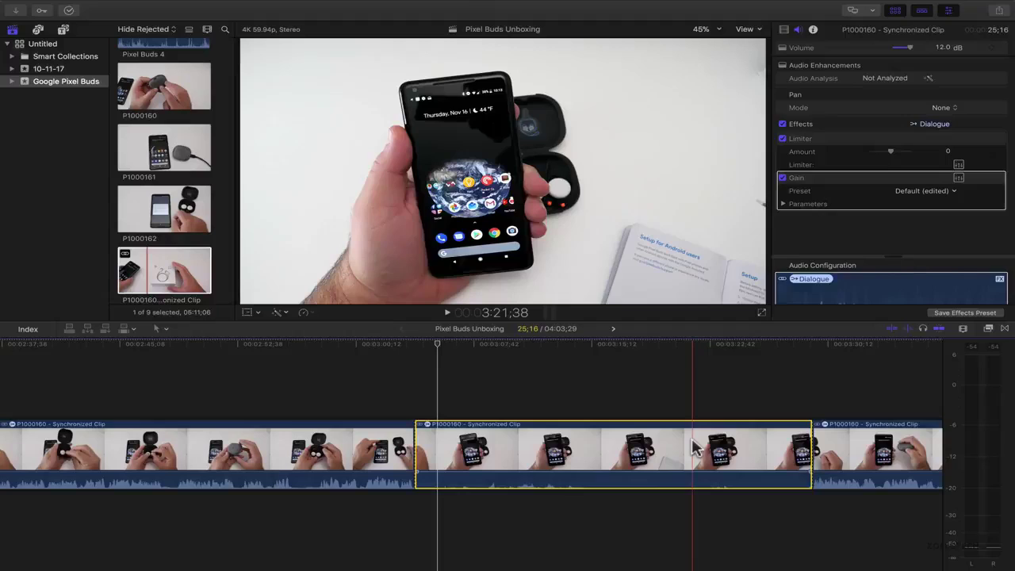
pyautogui.press('Delete')
# Zoom in on the new edit, play across it, and return to the edit point.
pyautogui.press('super+equal')
pyautogui.press('super+equal')
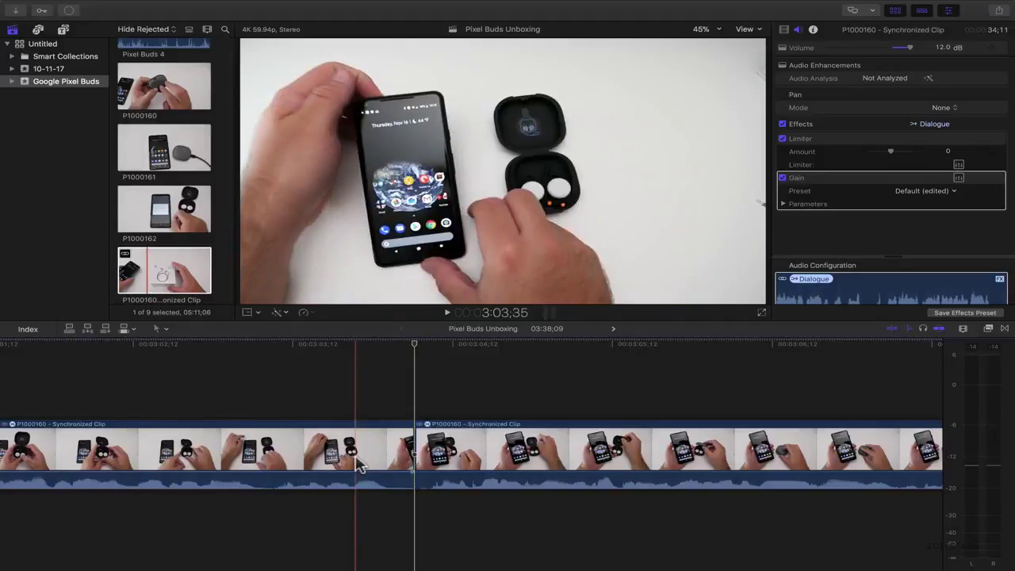
pyautogui.press('space')
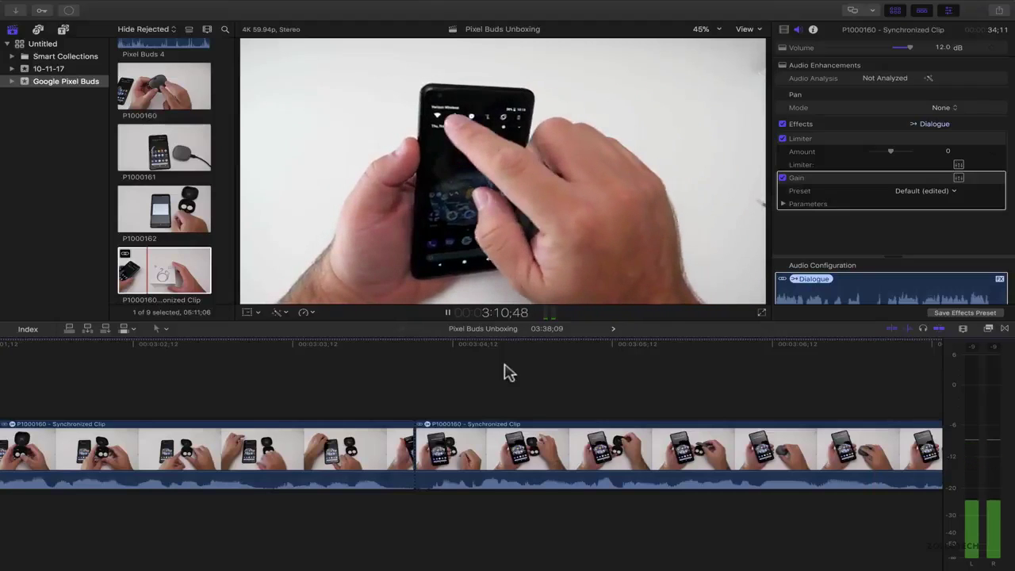
pyautogui.press('space')
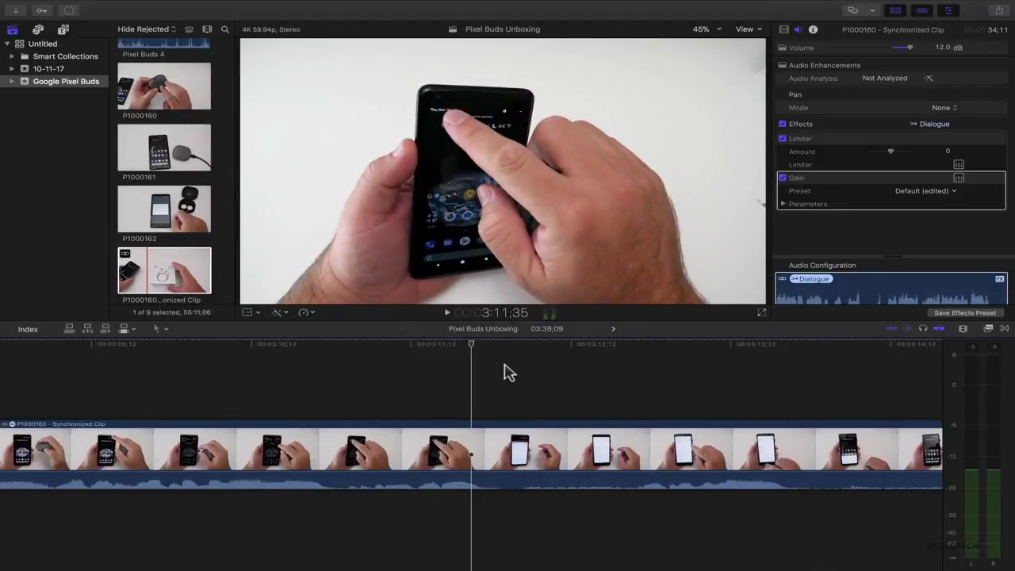
pyautogui.press('Up')
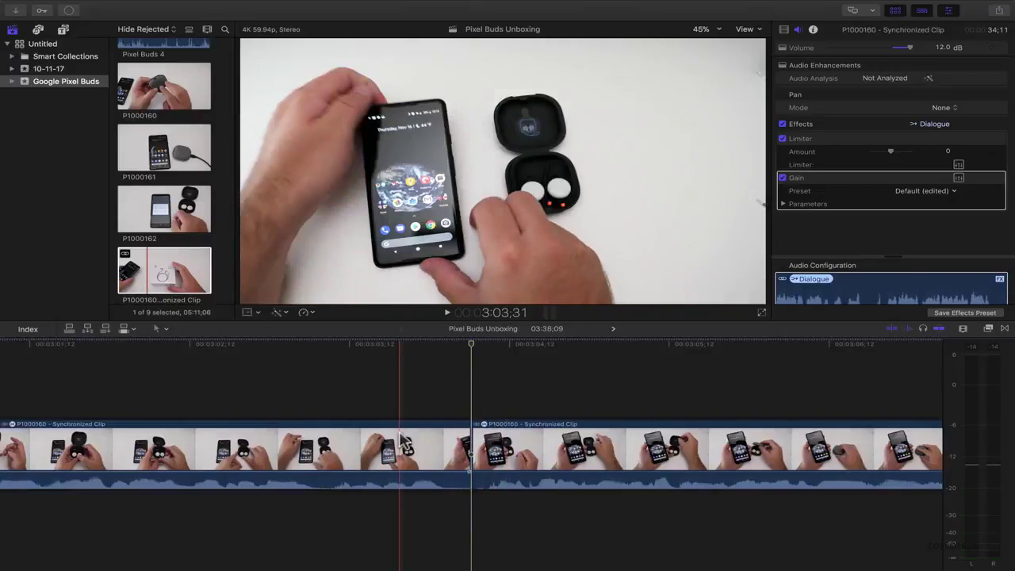
# Trim the edit point between the two clips by five frames, bringing the project to 03:37;51.
pyautogui.press('space')
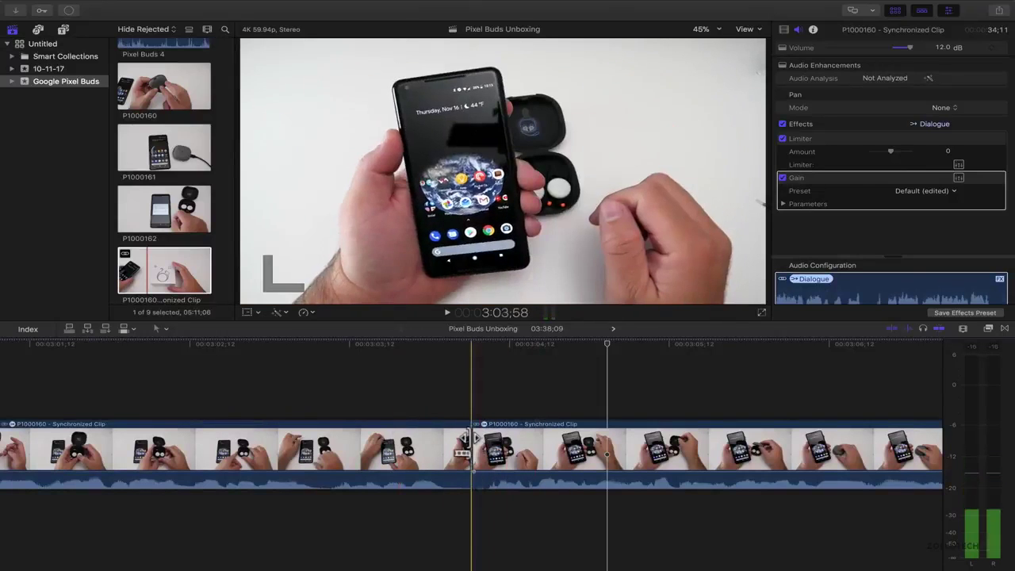
pyautogui.moveTo(472, 438); pyautogui.dragTo(450, 439)
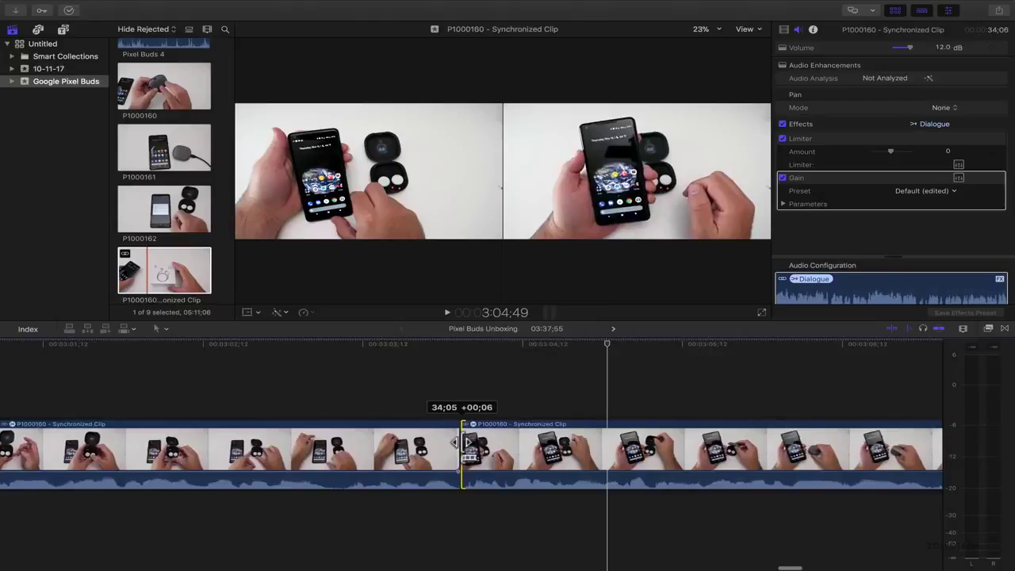
pyautogui.moveTo(468, 442)
pyautogui.mouseDown()
pyautogui.moveTo(458, 447)
pyautogui.moveTo(618, 451)
pyautogui.moveTo(389, 453)
pyautogui.moveTo(476, 454)
pyautogui.mouseUp()
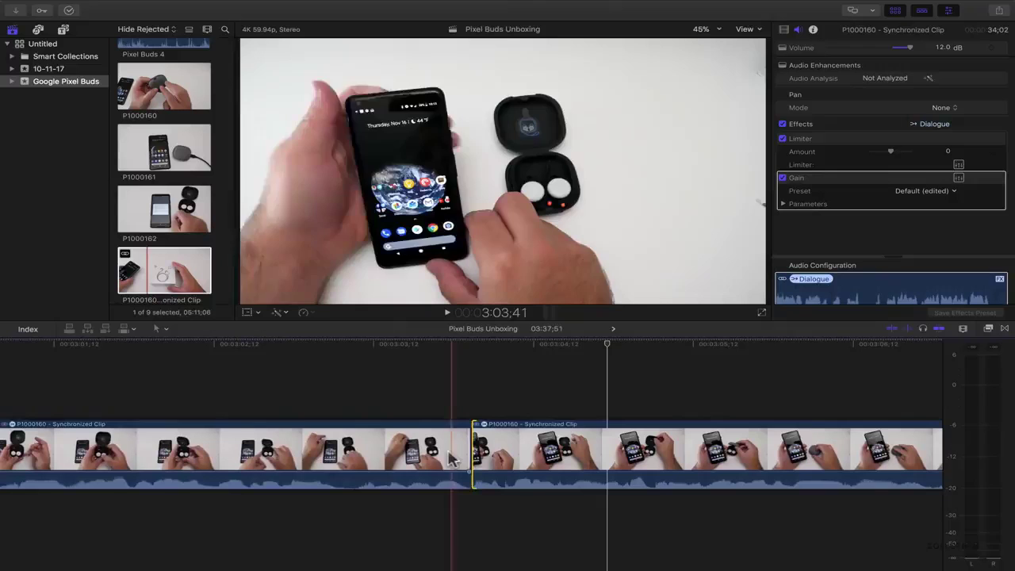
pyautogui.press('space')
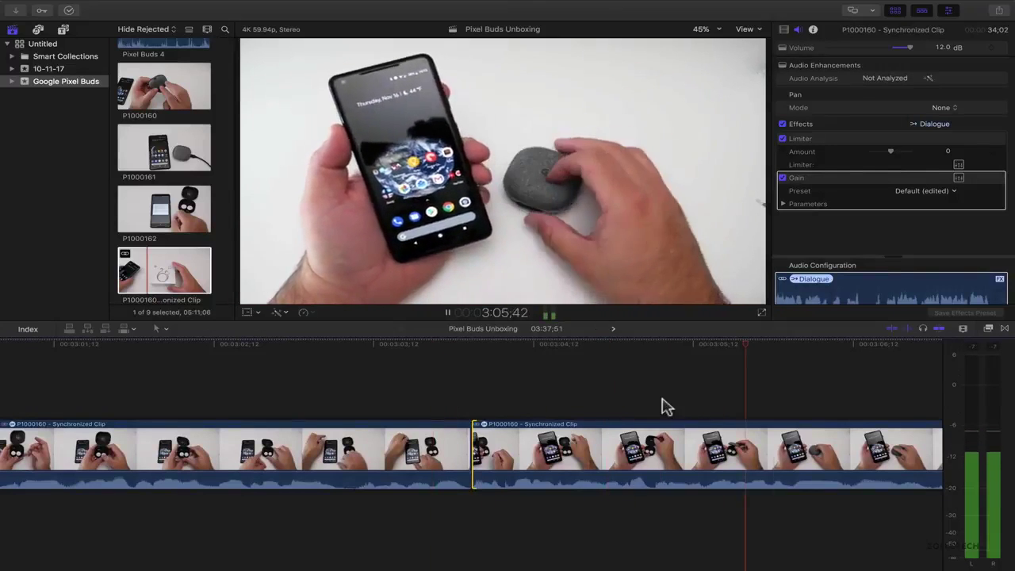
pyautogui.press('space')
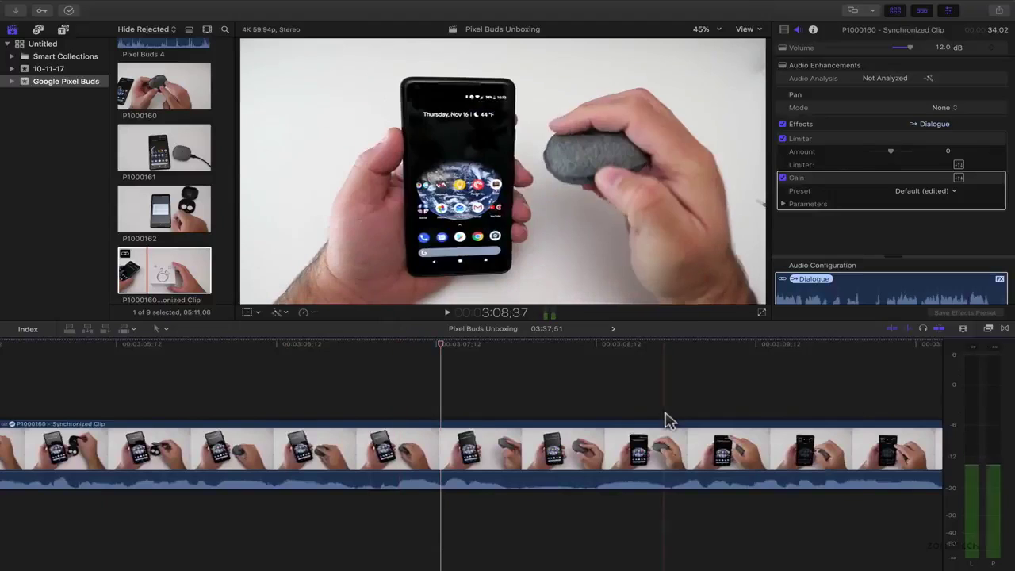
# Zoom out and play back the earbud case section to locate the unwanted part.
pyautogui.press('super+minus')
pyautogui.press('space')
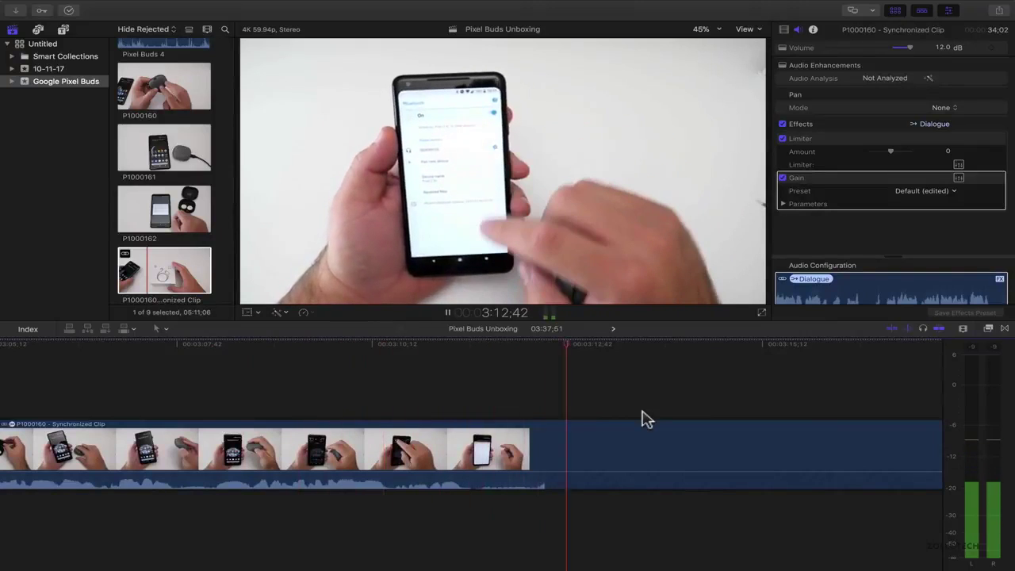
pyautogui.press('space')
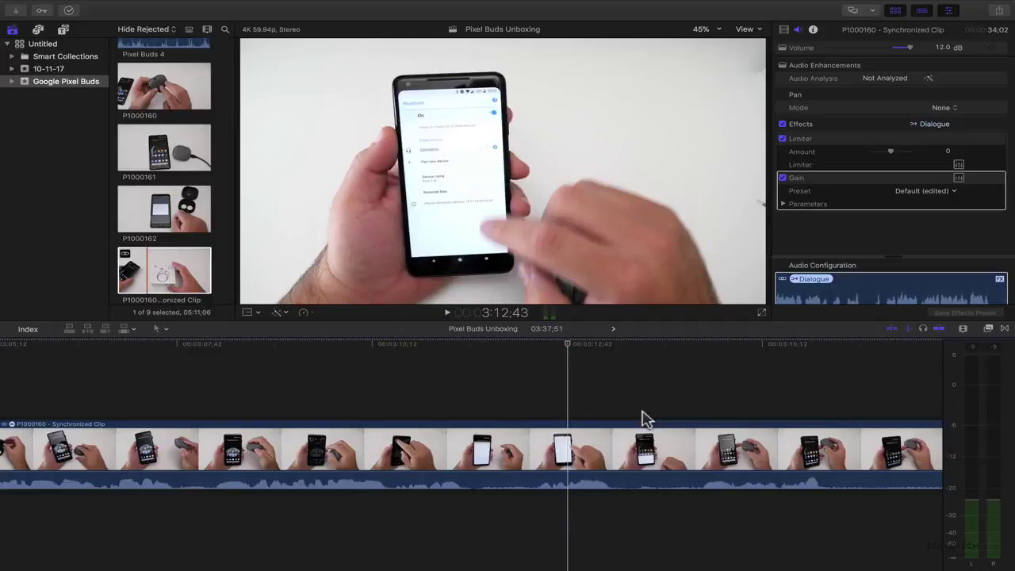
pyautogui.hscroll(-15, 646, 419)
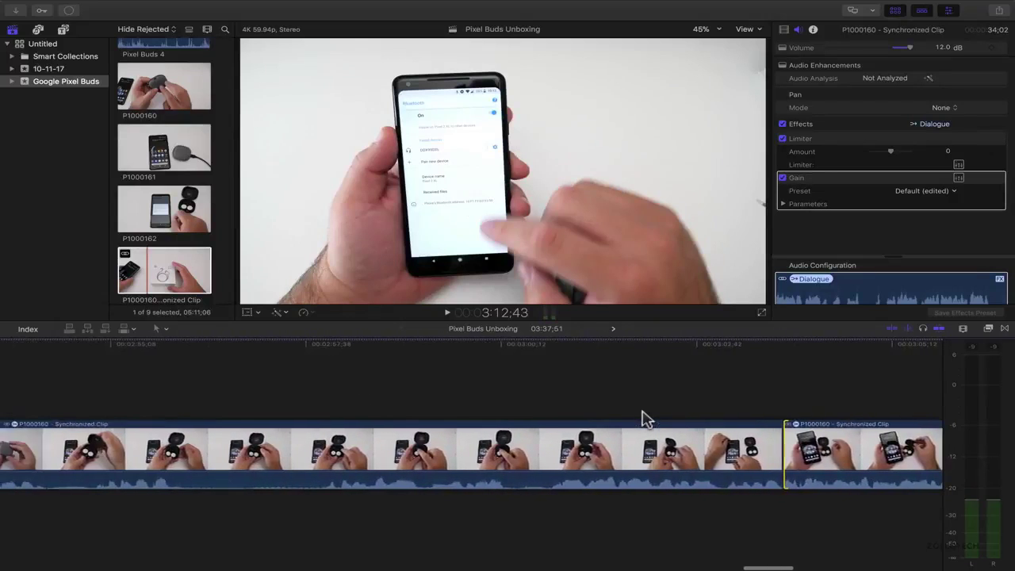
pyautogui.hscroll(-5, 646, 419)
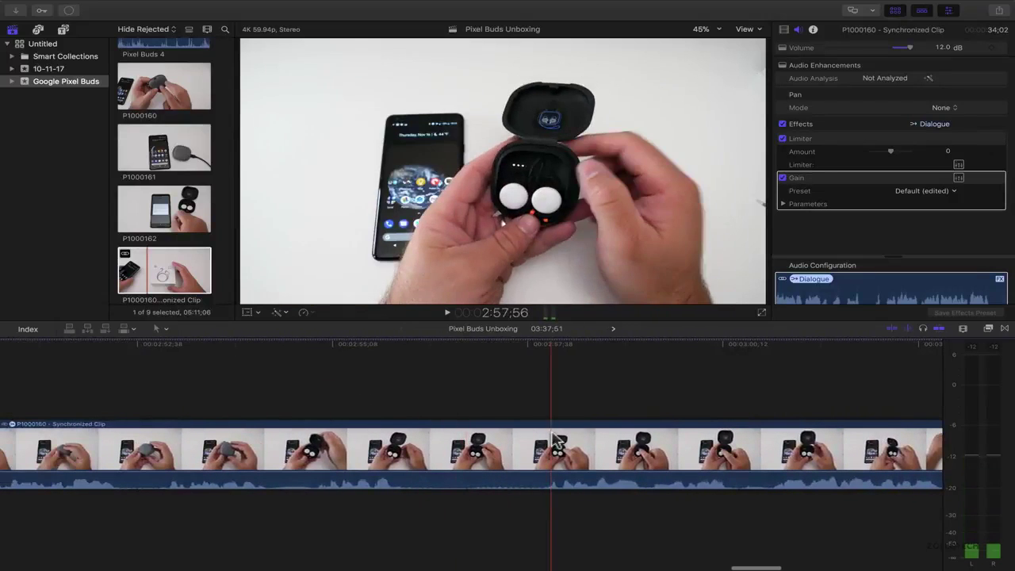
pyautogui.press('space')
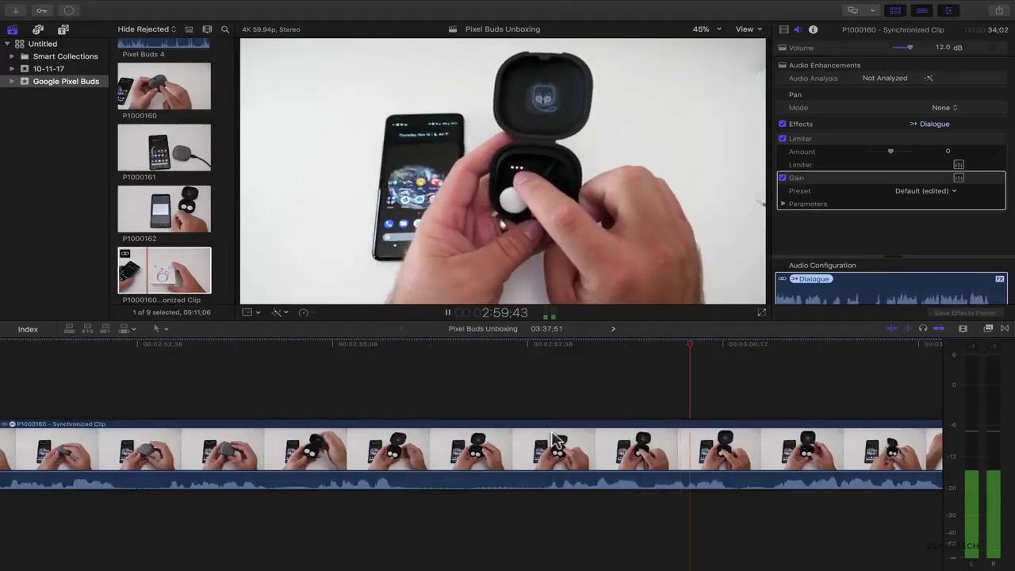
pyautogui.press('space')
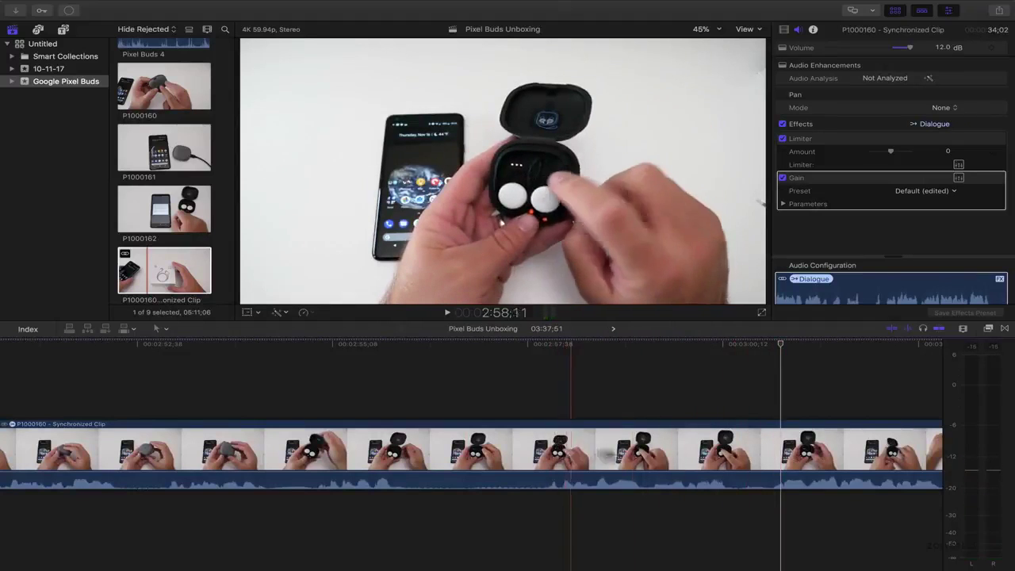
# Split the clip at the skimmer and delete the middle piece.
pyautogui.press('super+b')
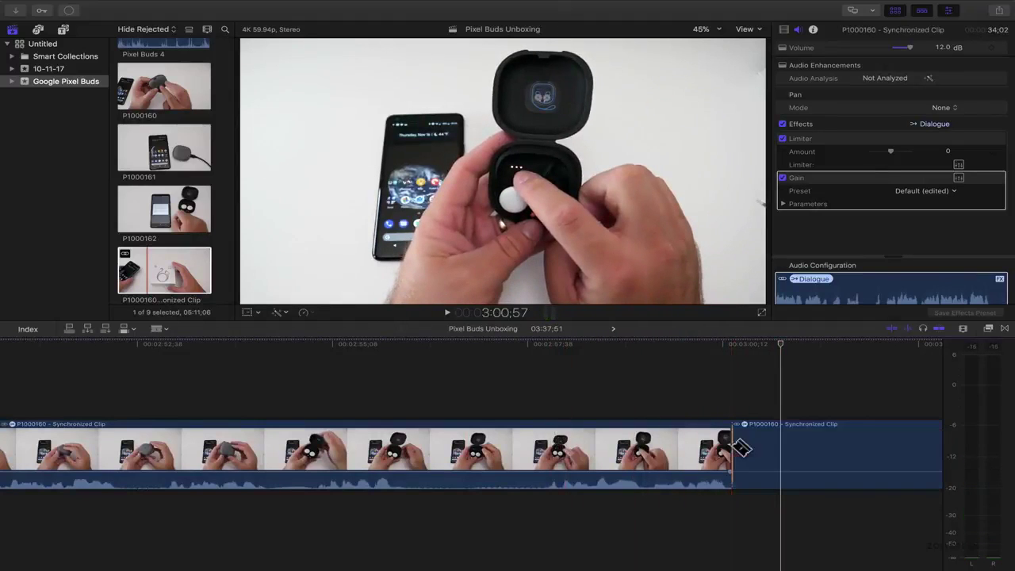
pyautogui.hscroll(-5, 733, 452)
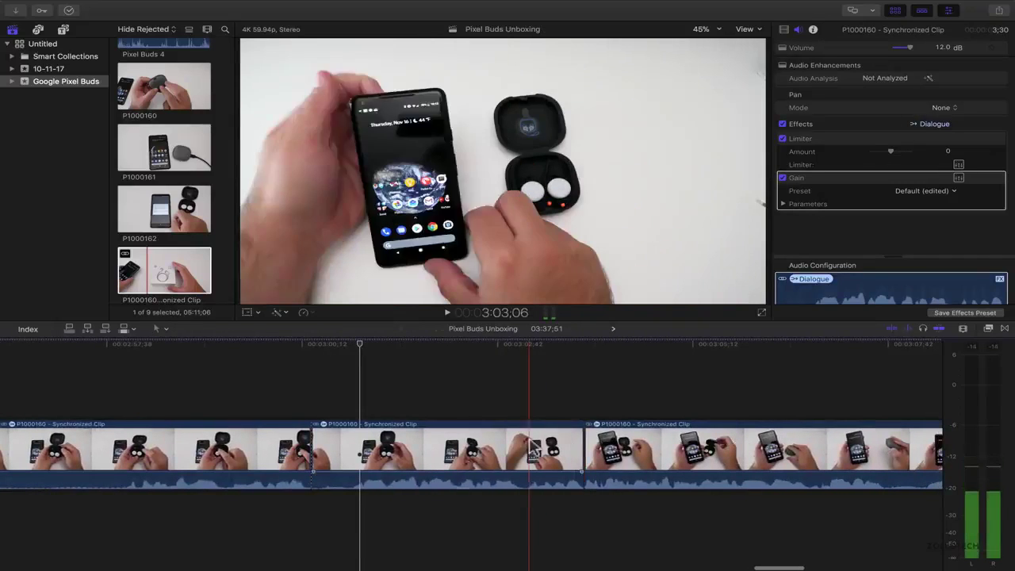
pyautogui.click(532, 448)
pyautogui.press('Delete')
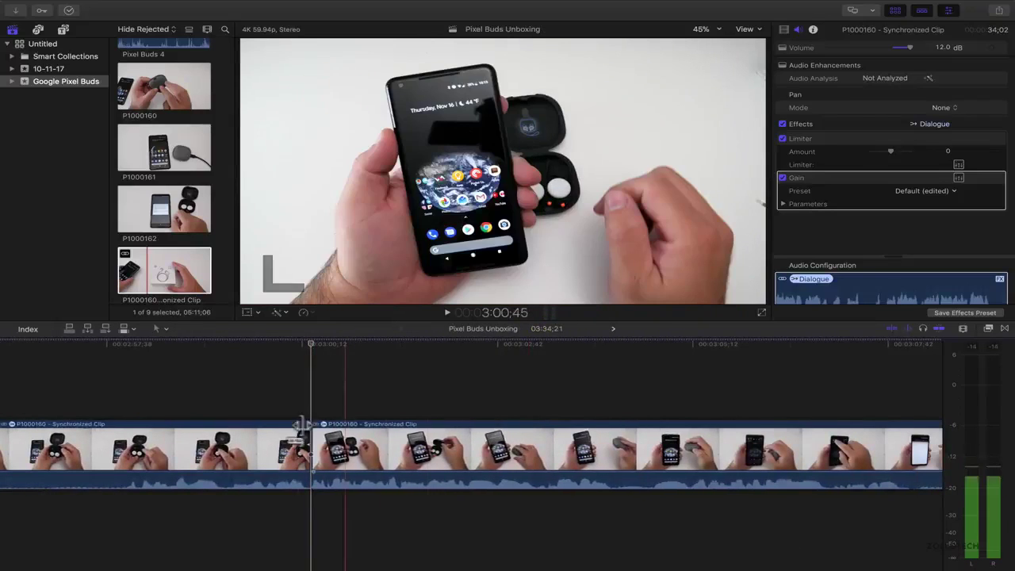
pyautogui.press('space')
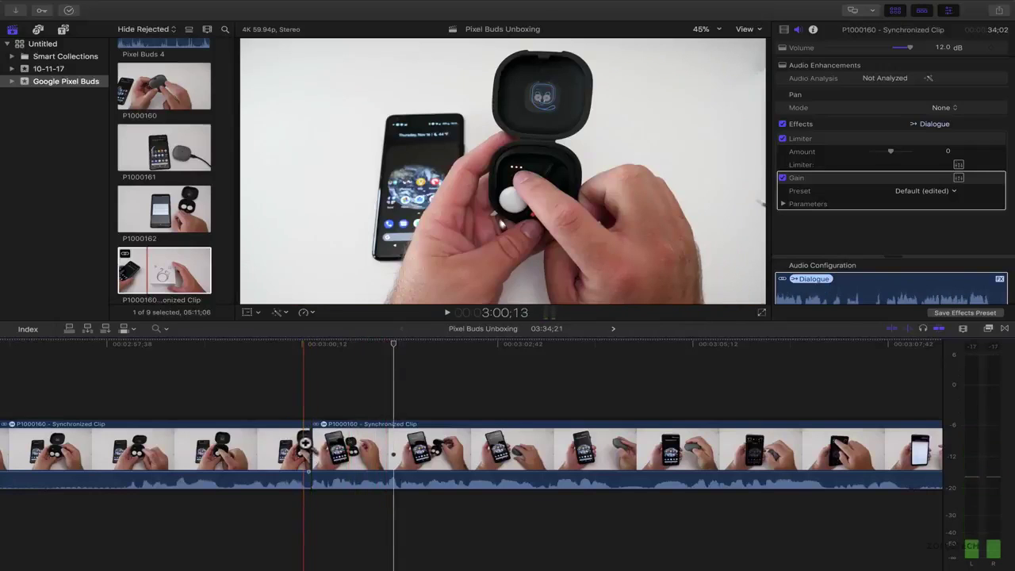
# Zoom in on the new edit and shift it by one frame, leaving the project at 03:34;16.
pyautogui.click(305, 443)
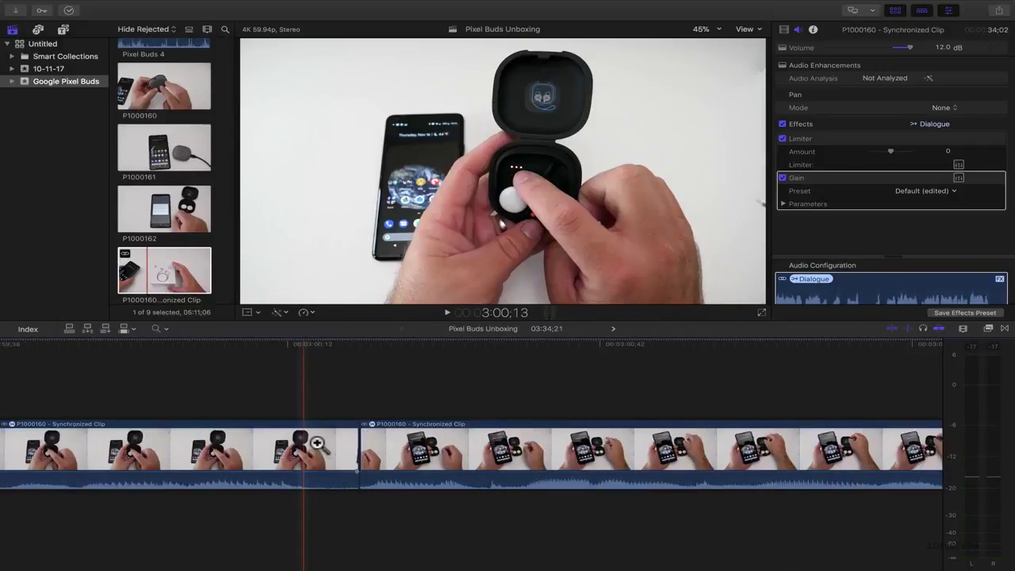
pyautogui.press('a')
pyautogui.moveTo(367, 444); pyautogui.dragTo(311, 456)
pyautogui.press('space')
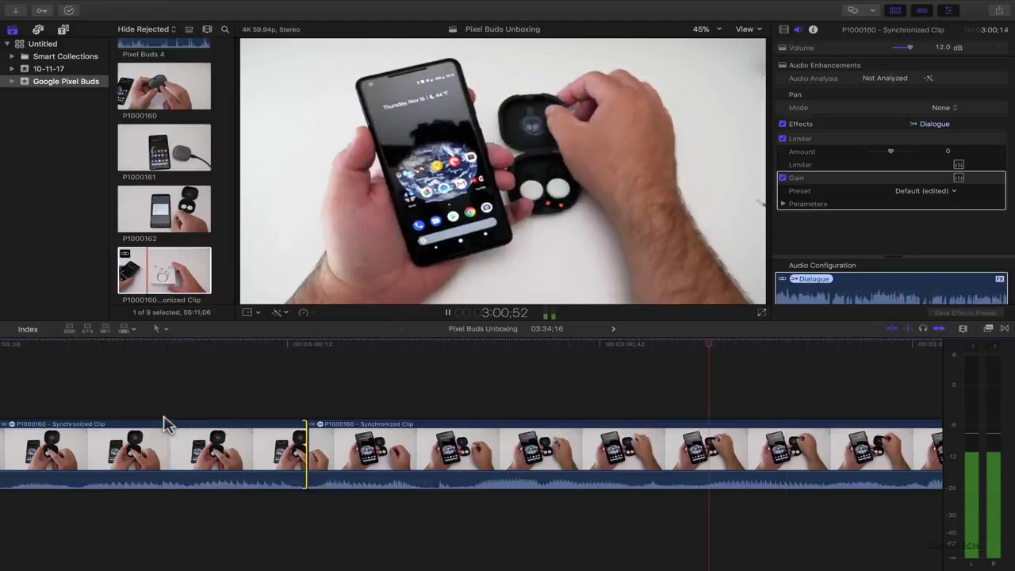
pyautogui.press('space')
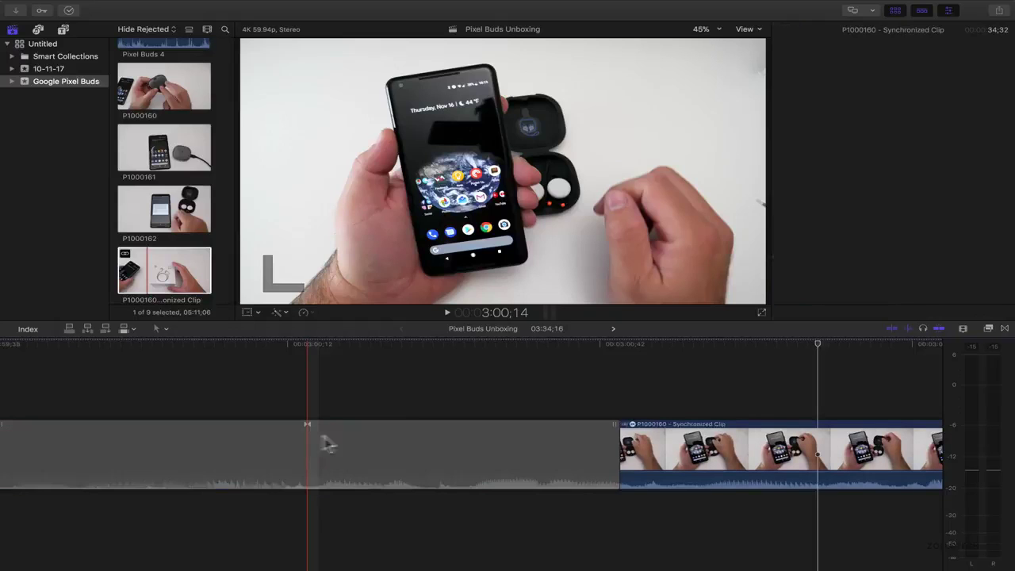
# Add a Cross Dissolve at the edit and shorten it to a brief overlap.
pyautogui.press('space')
pyautogui.moveTo(619, 441); pyautogui.dragTo(317, 440)
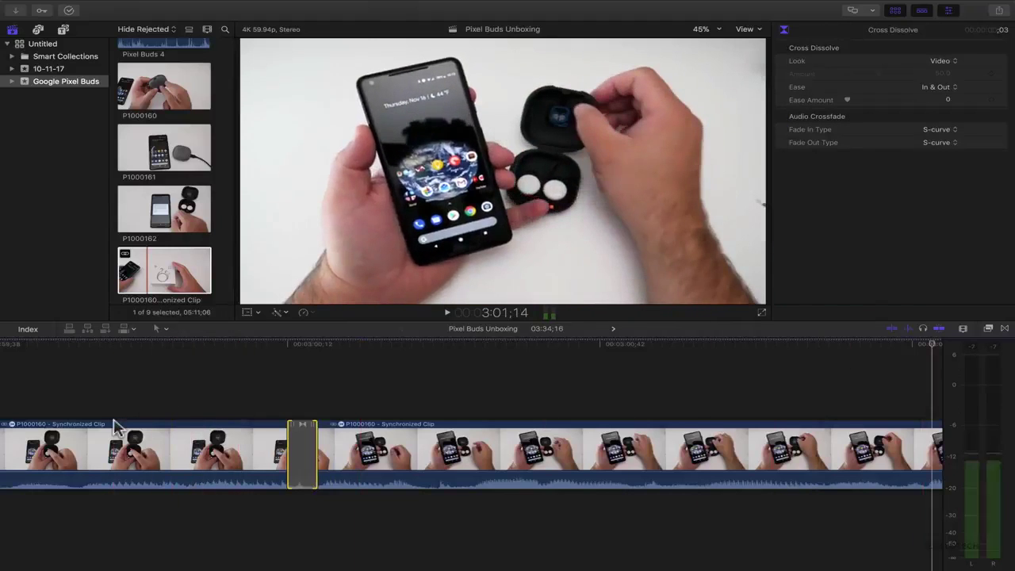
pyautogui.press('space')
pyautogui.press('space')
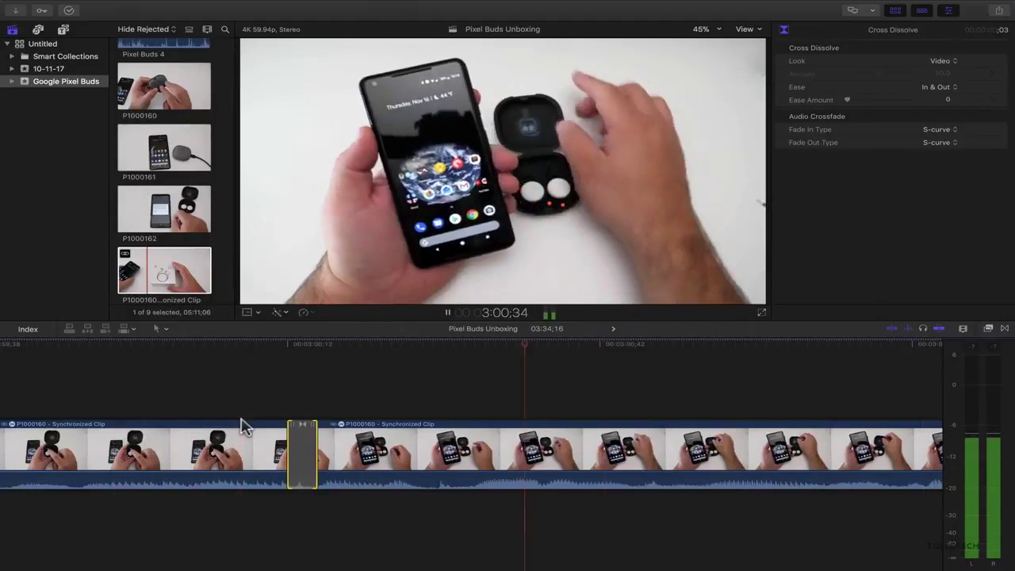
# Zoom out and play the rest of the sequence through 3:31;43.
pyautogui.press('super+minus')
pyautogui.press('super+minus')
pyautogui.press('super+minus')
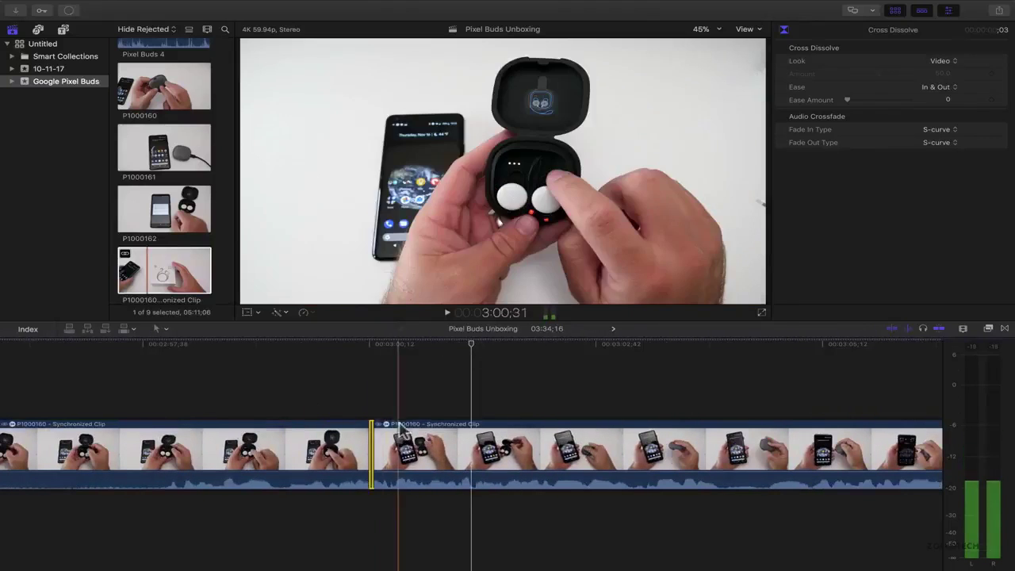
pyautogui.press('space')
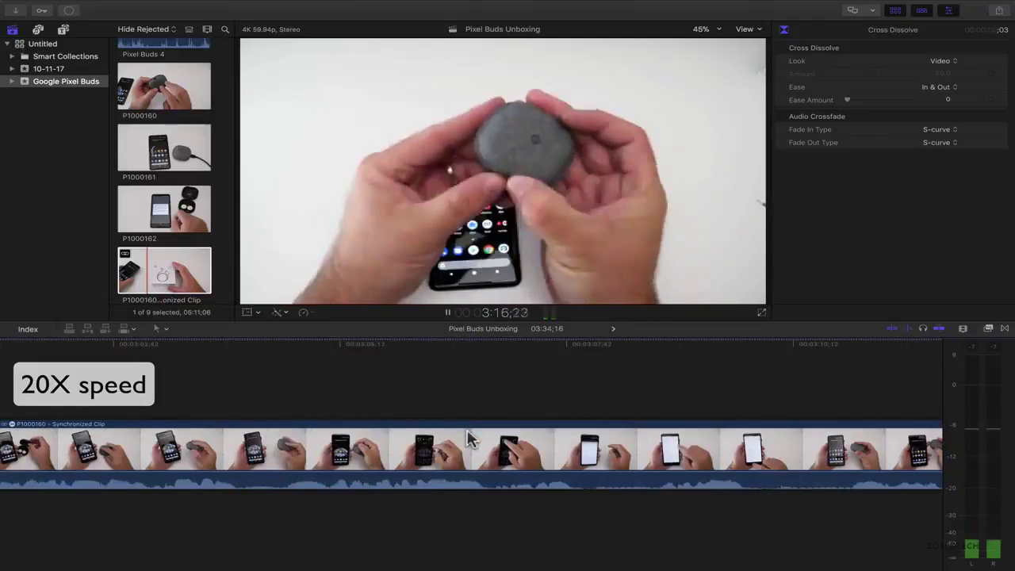
pyautogui.press('space')
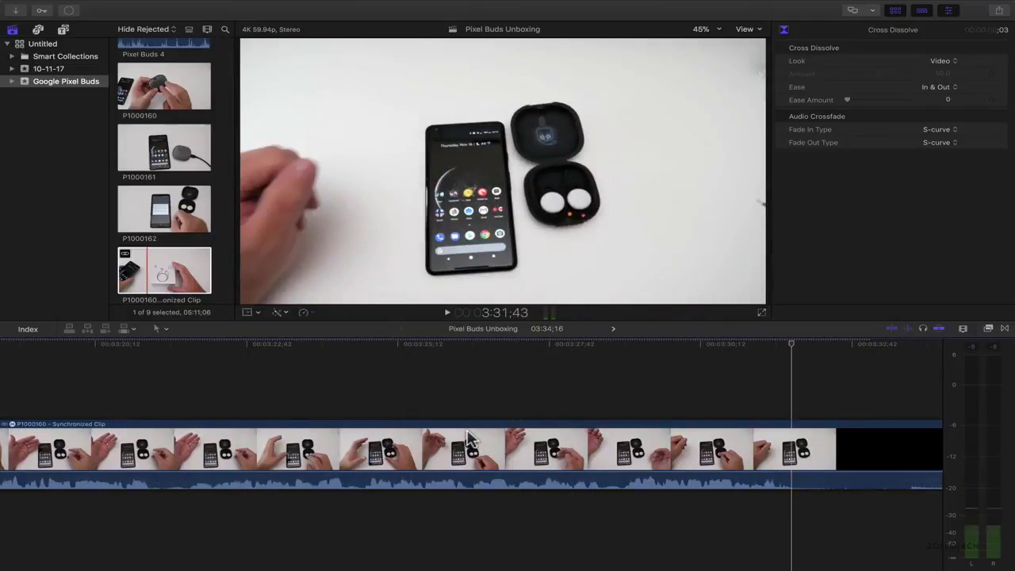
# Split the P1000160 clip at the playhead and delete its black tail.
pyautogui.hscroll(5, 516, 476)
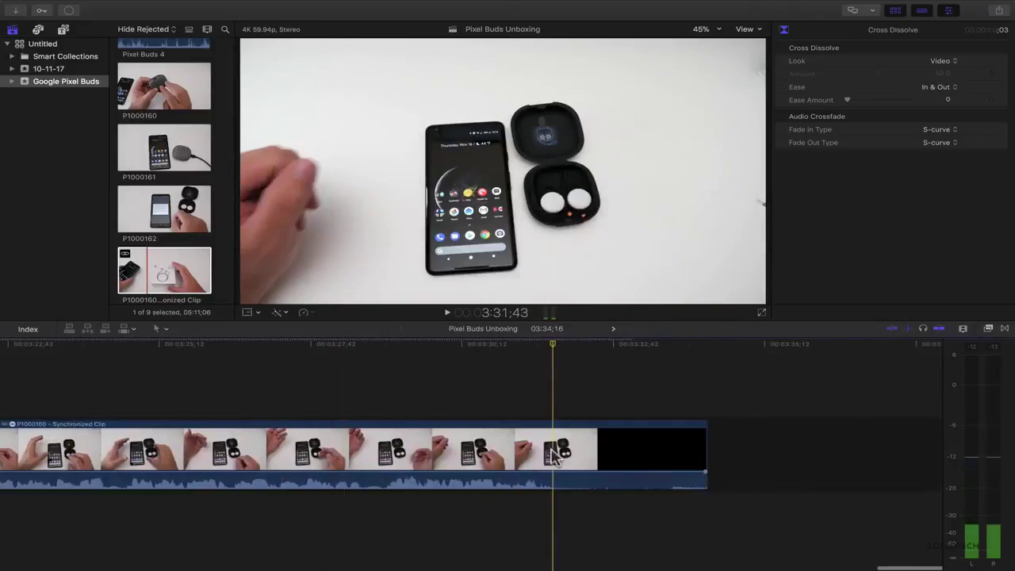
pyautogui.press('super+b')
pyautogui.click(634, 460)
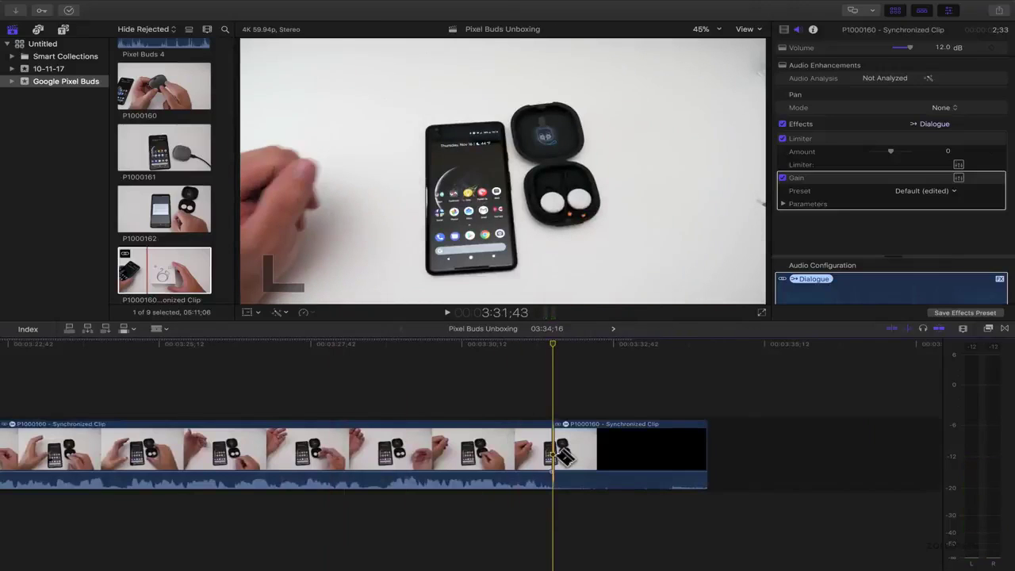
pyautogui.press('Delete')
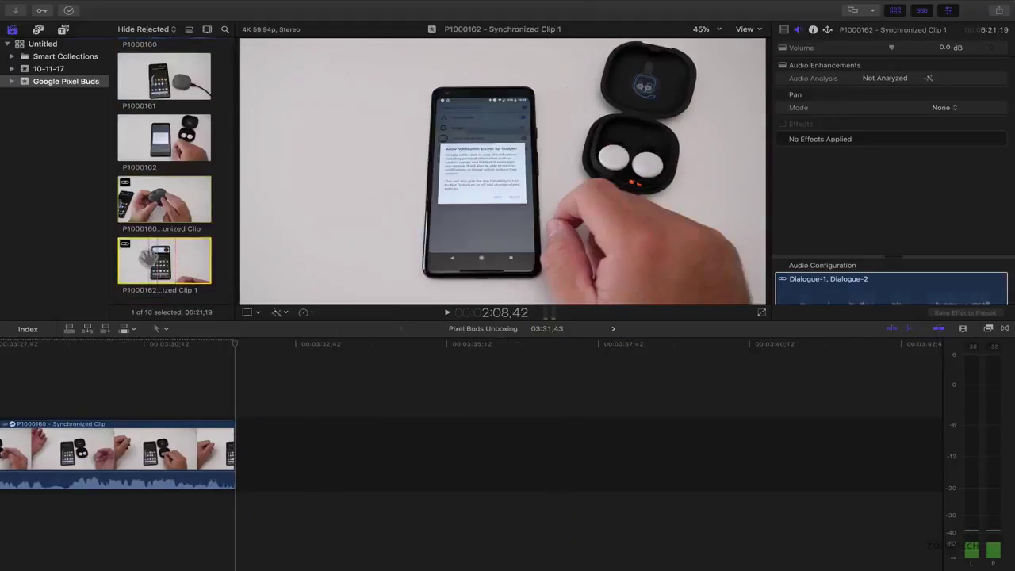
# Append the P1000162 synchronized clip to the timeline, extending the project to 09:53;02.
pyautogui.moveTo(159, 262); pyautogui.dragTo(281, 460)
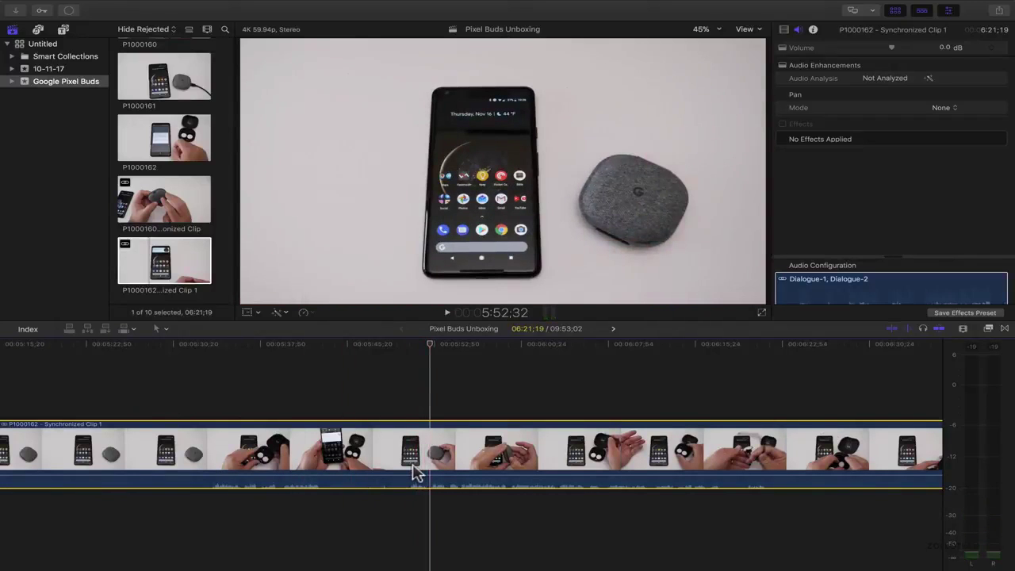
pyautogui.press('super+equal')
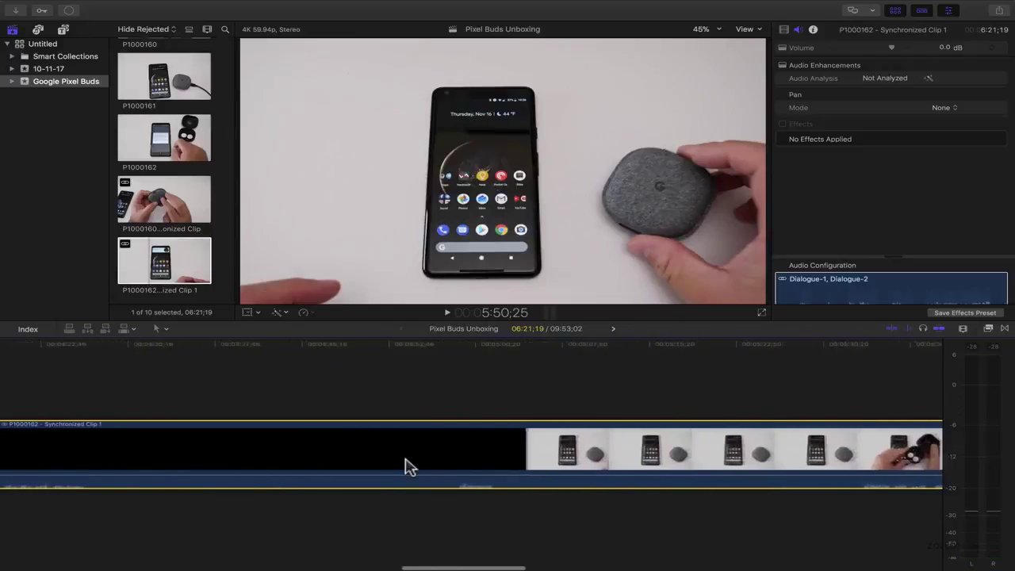
pyautogui.hscroll(-10, 404, 466)
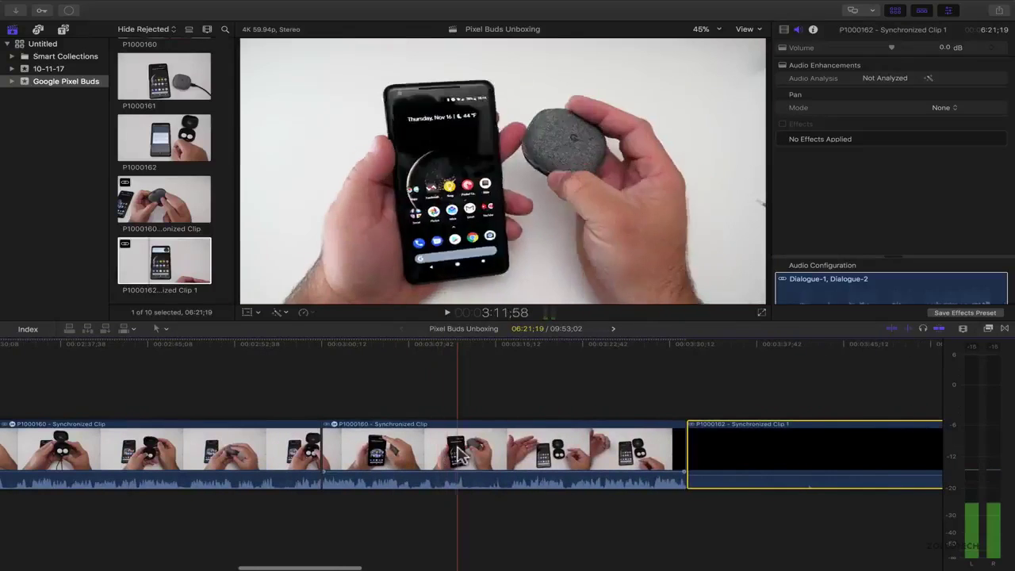
pyautogui.click(463, 455)
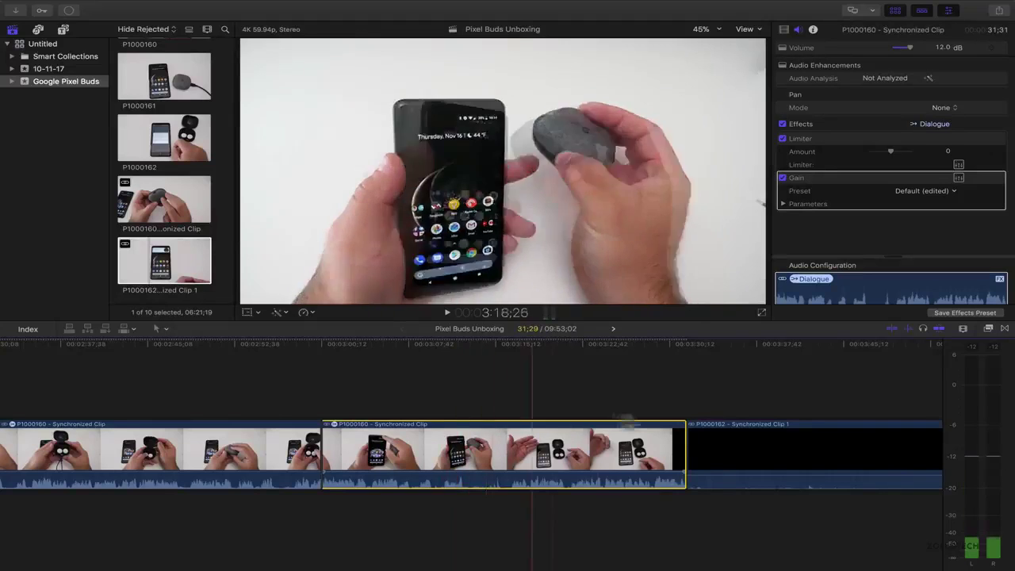
# Paste P1000160's Limiter, Gain and 12.0 dB volume attributes onto P1000162.
pyautogui.hscroll(5, 687, 423)
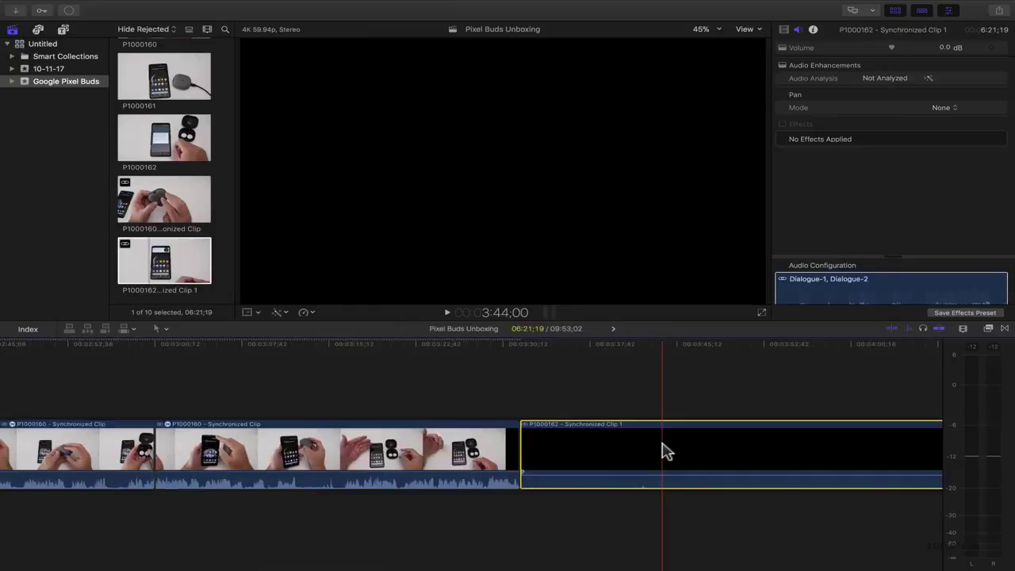
pyautogui.press('super+shift+v')
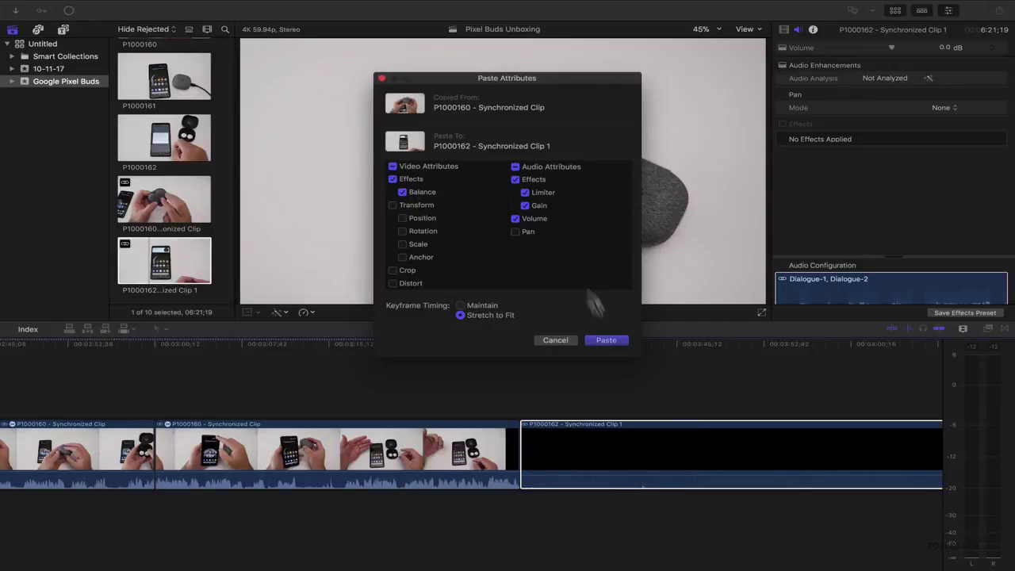
pyautogui.click(606, 340)
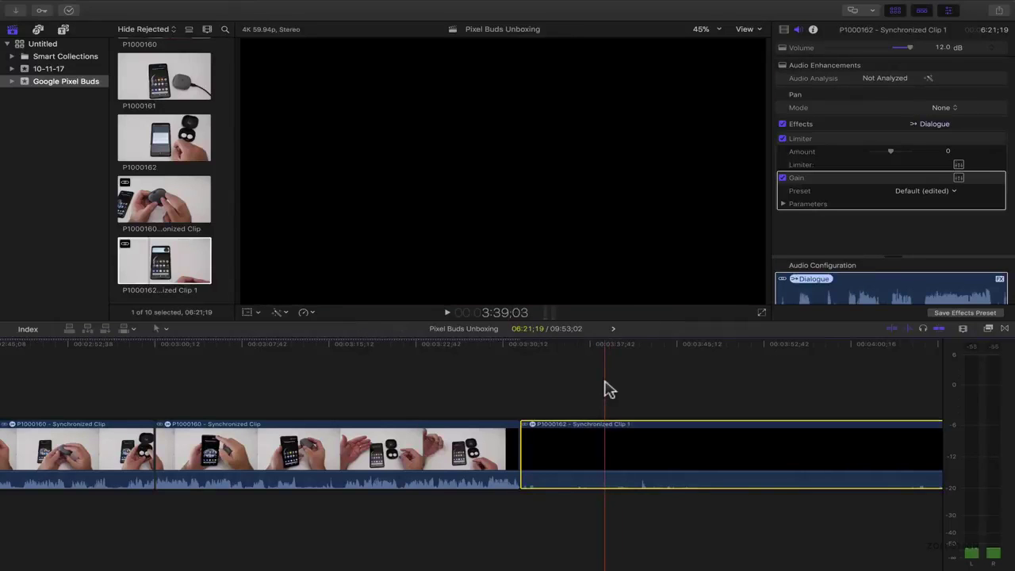
pyautogui.hscroll(10, 604, 389)
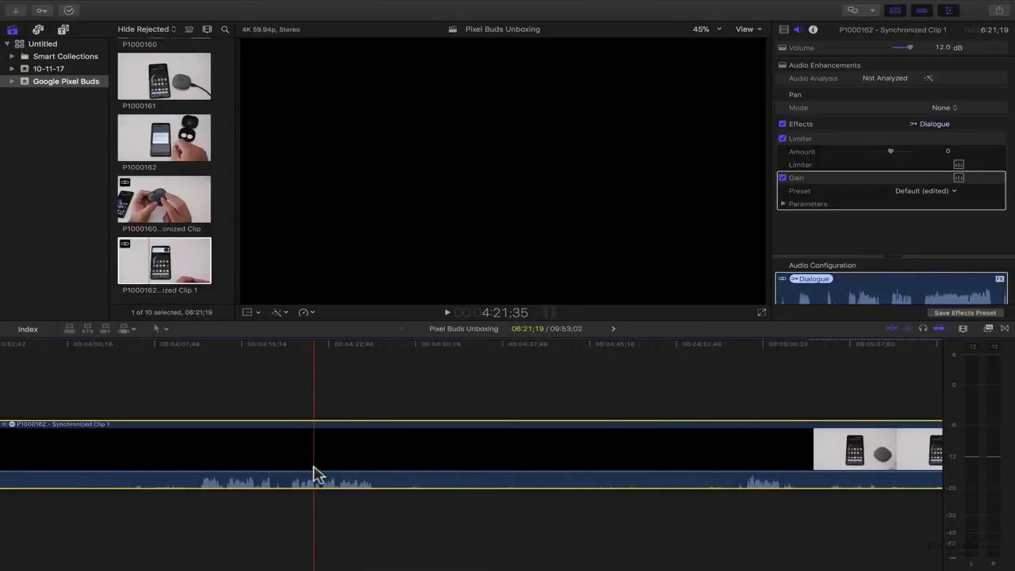
pyautogui.hscroll(15, 315, 474)
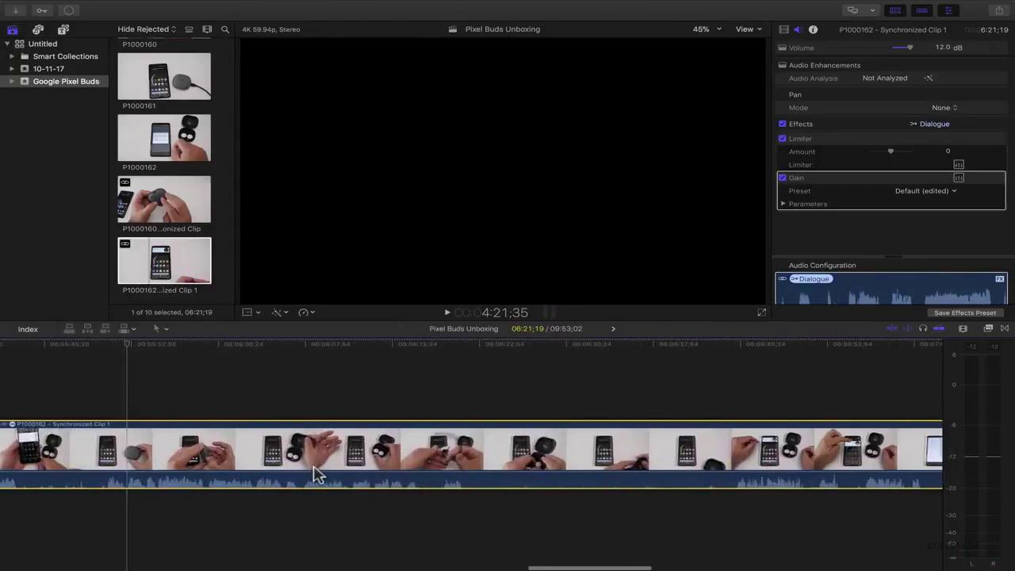
# Delete the unwanted P1000162 section, add a shortened cross dissolve at the cut, and review it.
pyautogui.hscroll(2, 315, 474)
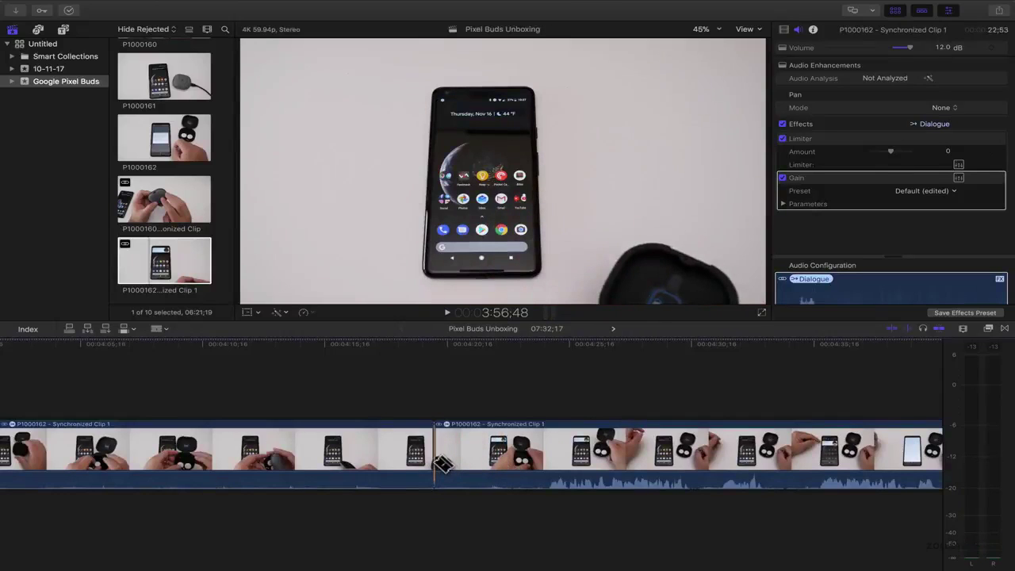
pyautogui.click(375, 448)
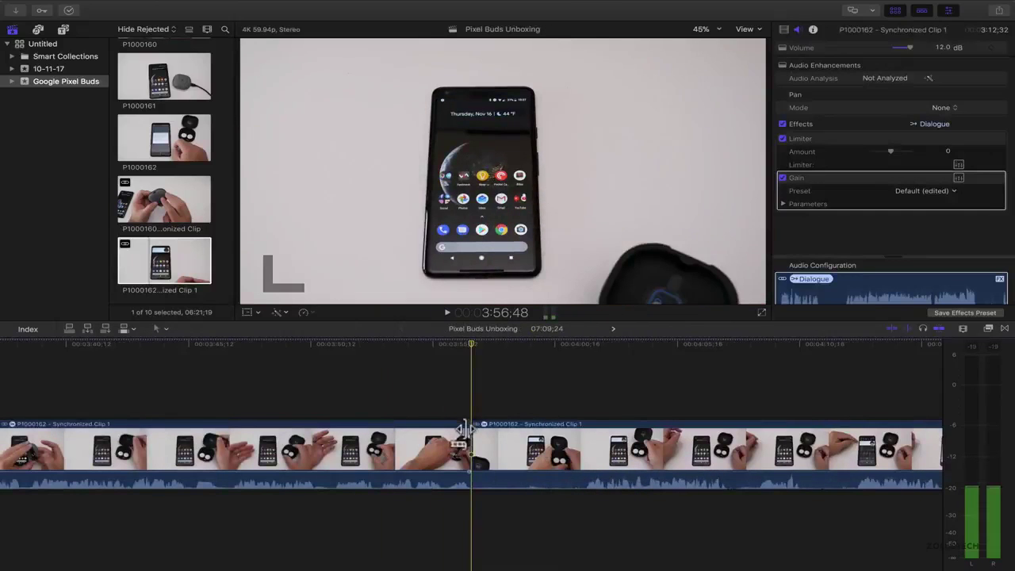
pyautogui.press('super+t')
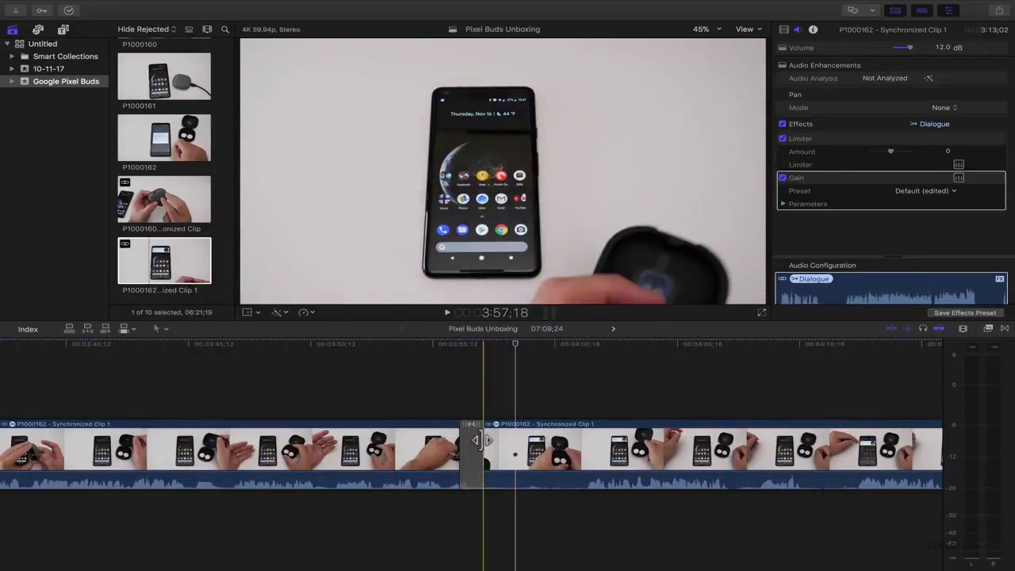
pyautogui.moveTo(476, 440); pyautogui.dragTo(470, 440)
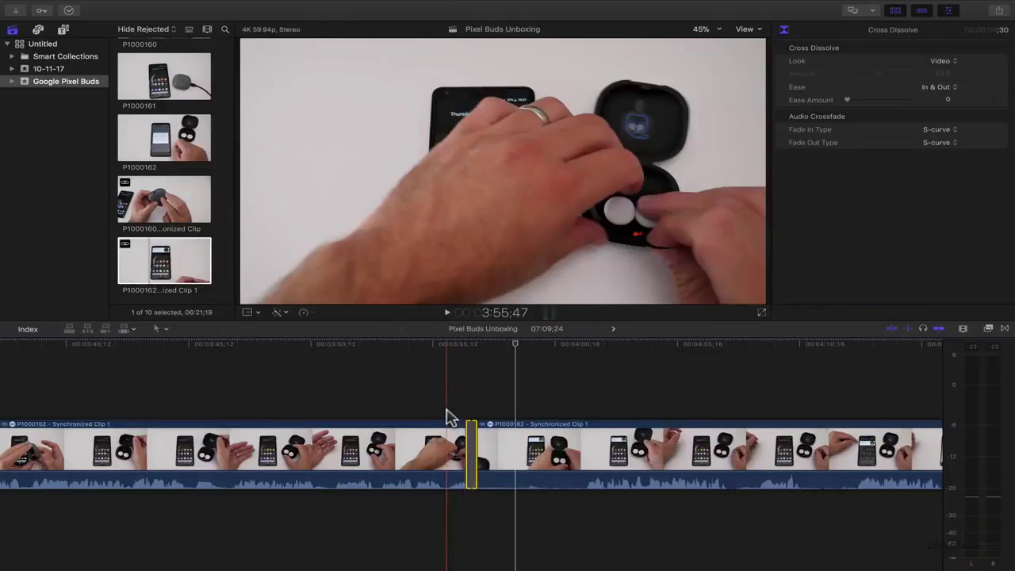
pyautogui.press('space')
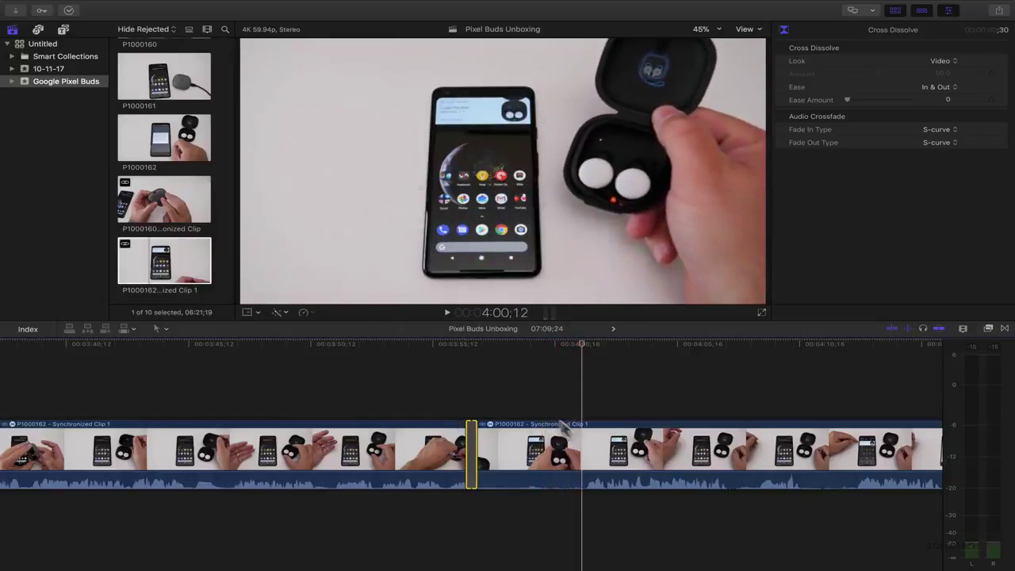
# Blade out a short unwanted piece of P1000162, trimming and closing the gap.
pyautogui.press('super+b')
pyautogui.click(547, 445)
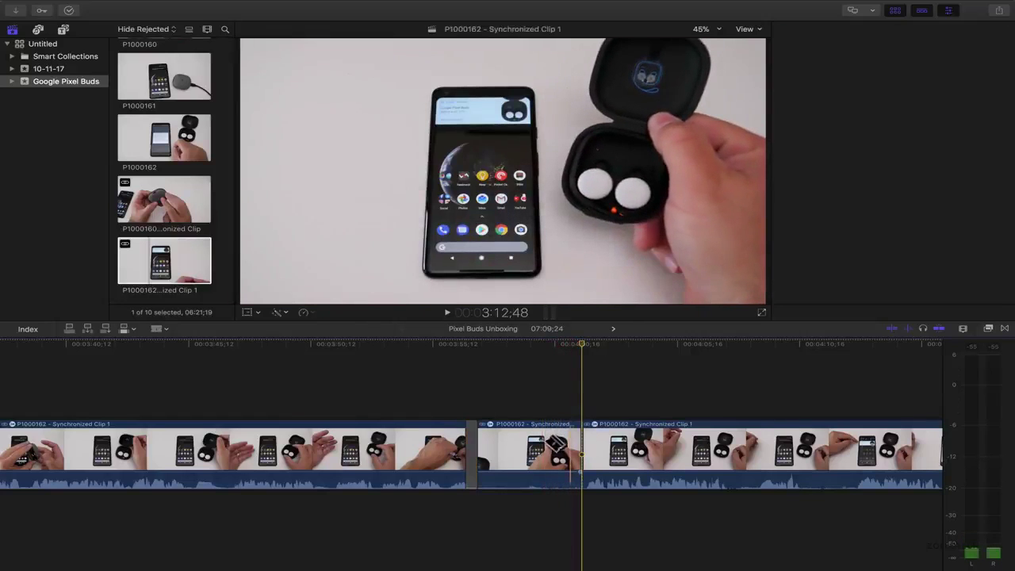
pyautogui.press('Delete')
pyautogui.press('super+4')
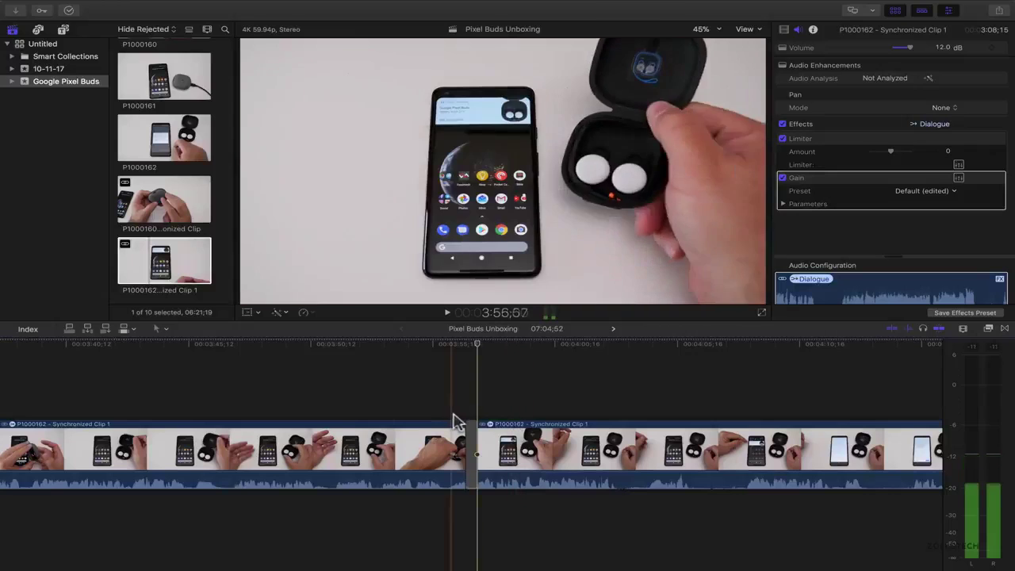
pyautogui.press('space')
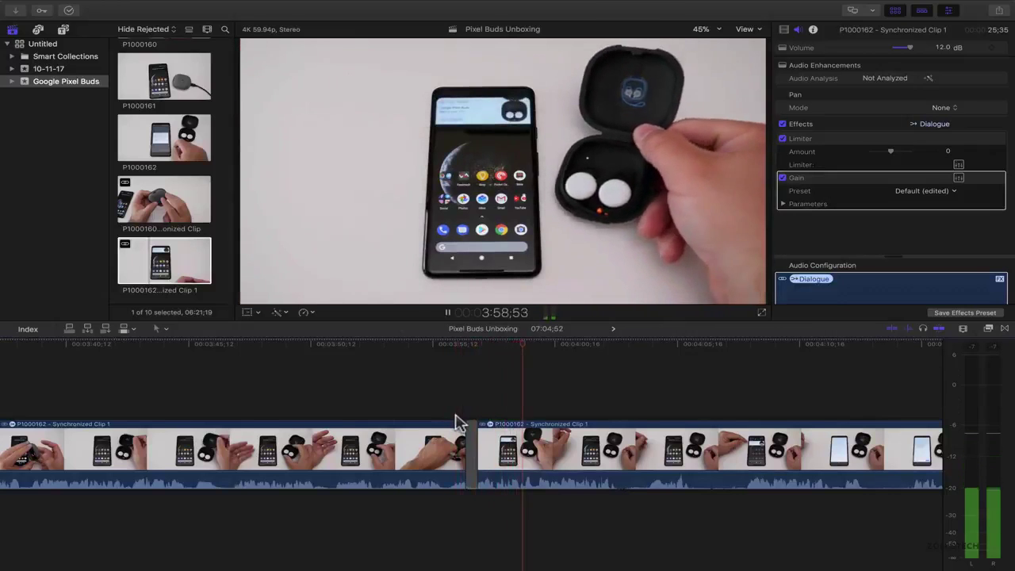
pyautogui.press('super+z')
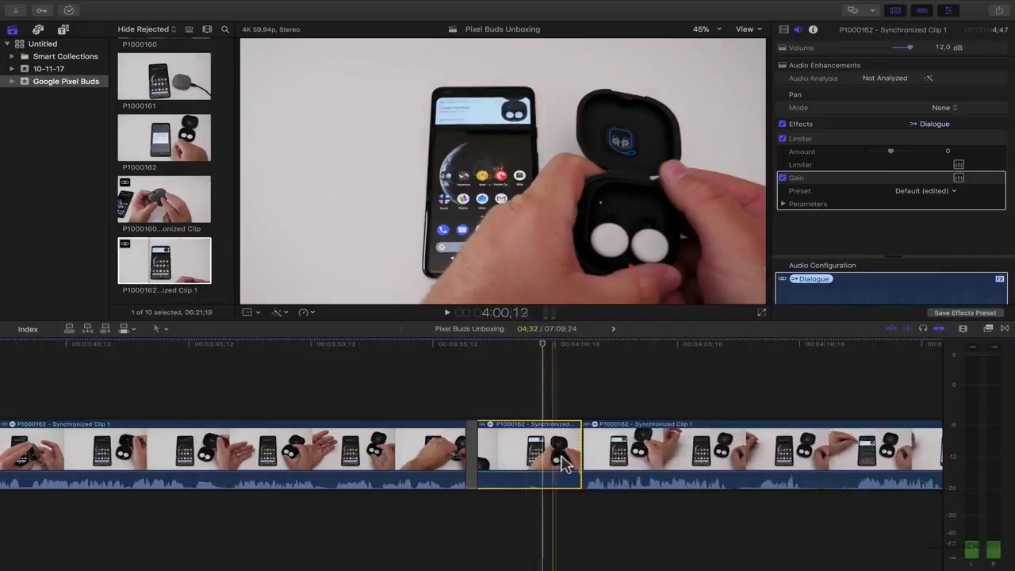
pyautogui.moveTo(583, 451); pyautogui.dragTo(585, 449)
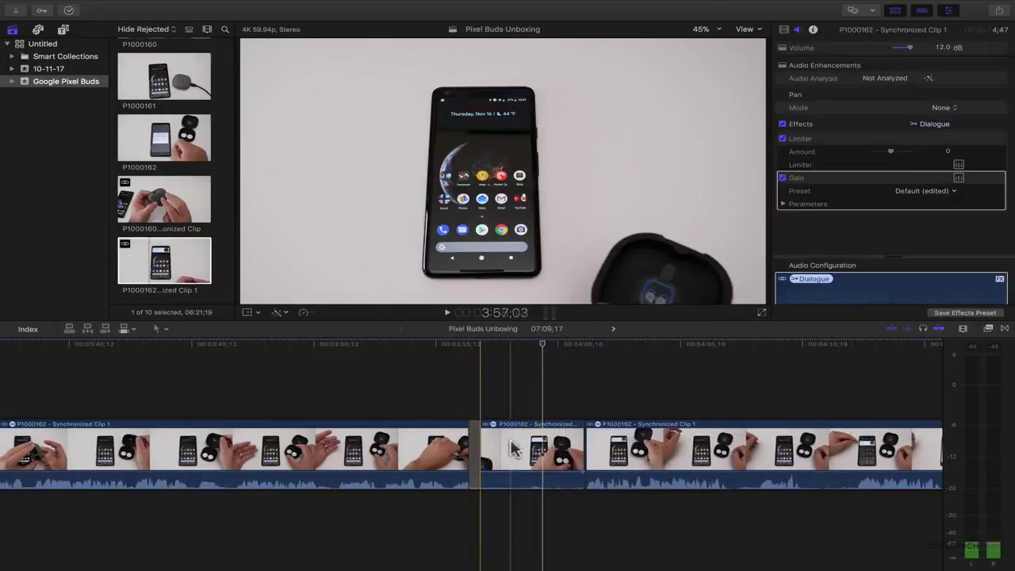
pyautogui.click(514, 449)
pyautogui.press('Delete')
pyautogui.press('space')
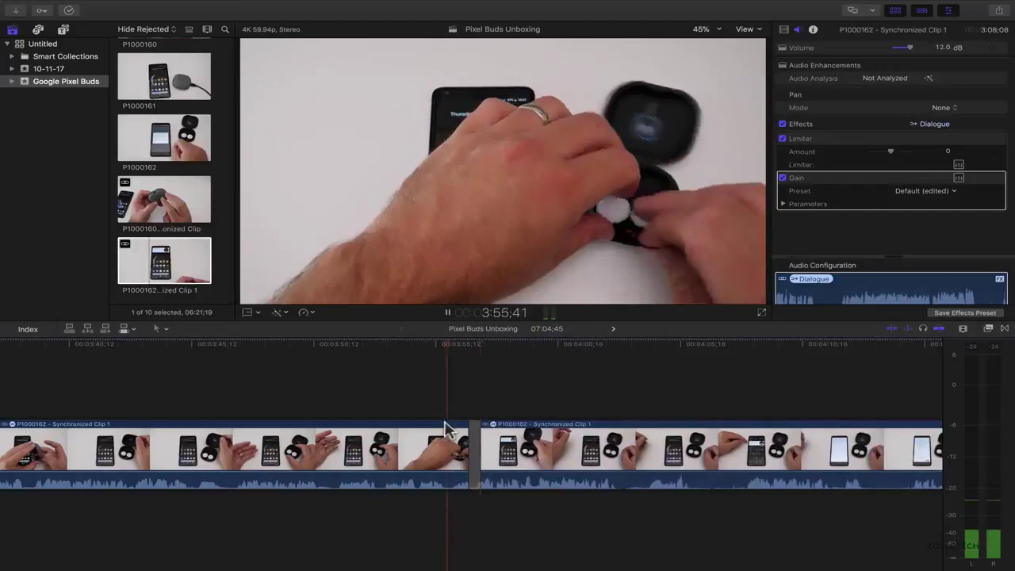
# Remove a short piece after 4:05;44, fine-tune the edit, and add a 00;30 cross dissolve.
pyautogui.click(695, 444)
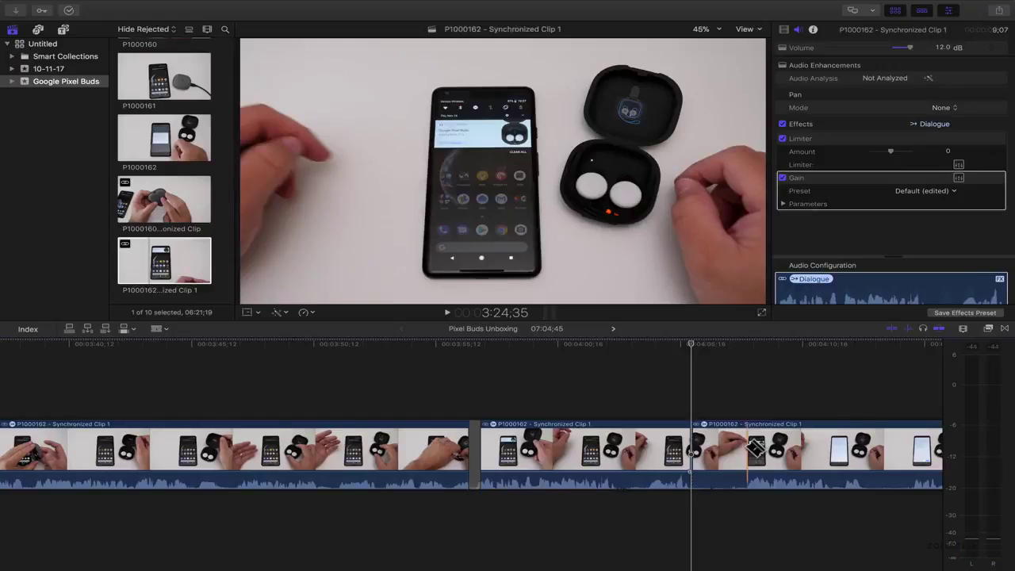
pyautogui.click(747, 449)
pyautogui.press('a')
pyautogui.click(722, 453)
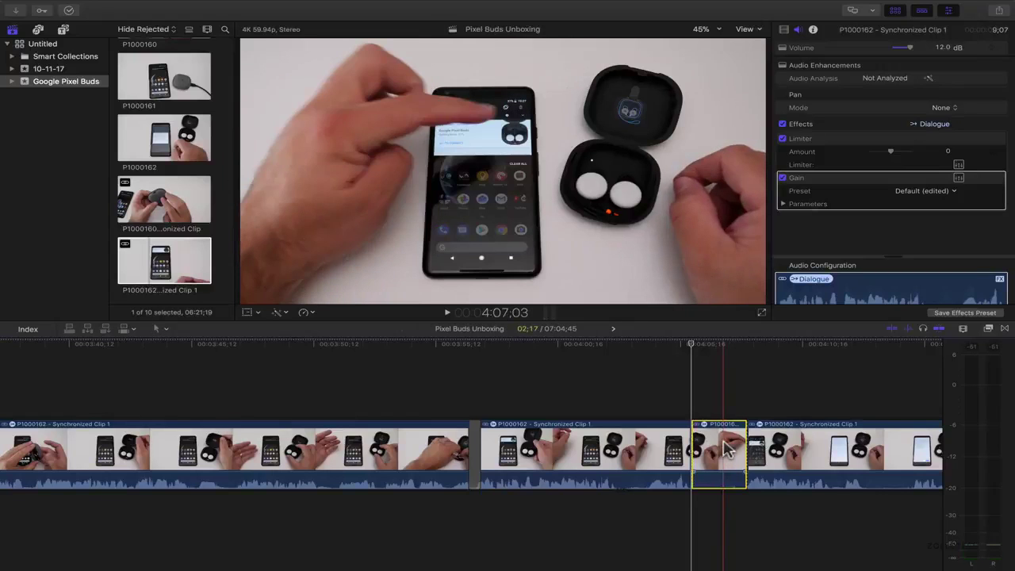
pyautogui.press('Delete')
pyautogui.press('space')
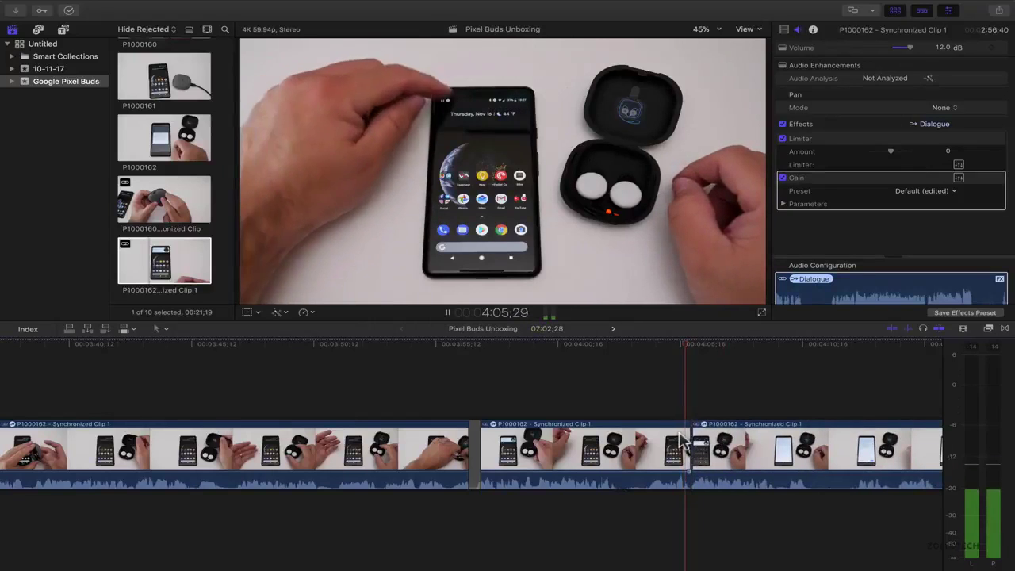
pyautogui.press('space')
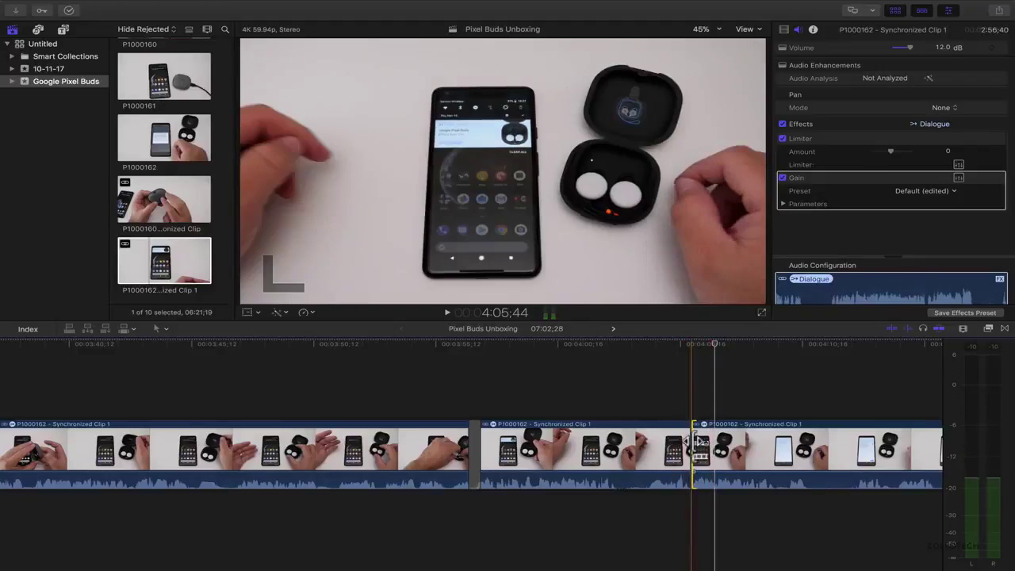
pyautogui.moveTo(697, 442); pyautogui.dragTo(688, 442)
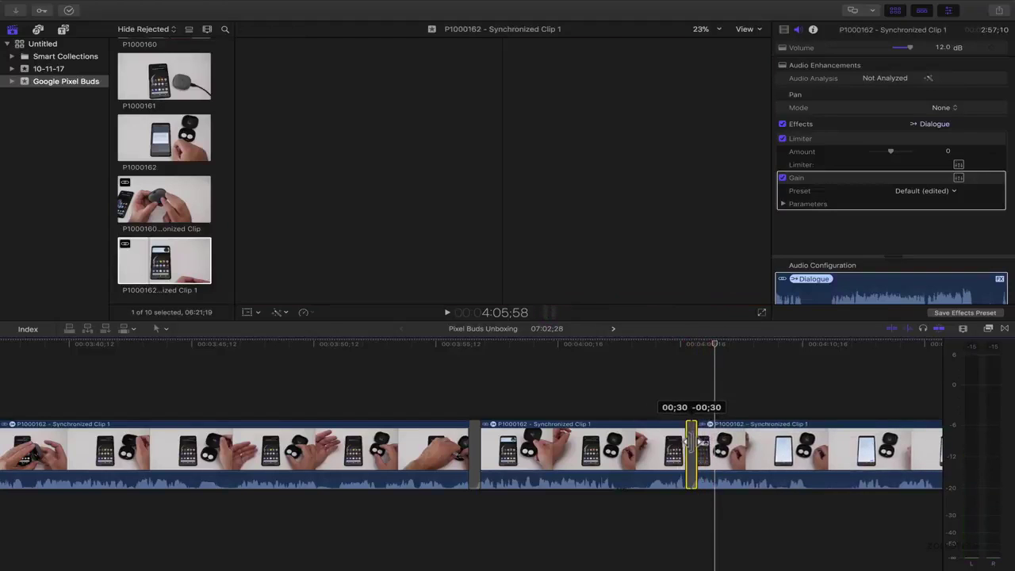
pyautogui.press('/')
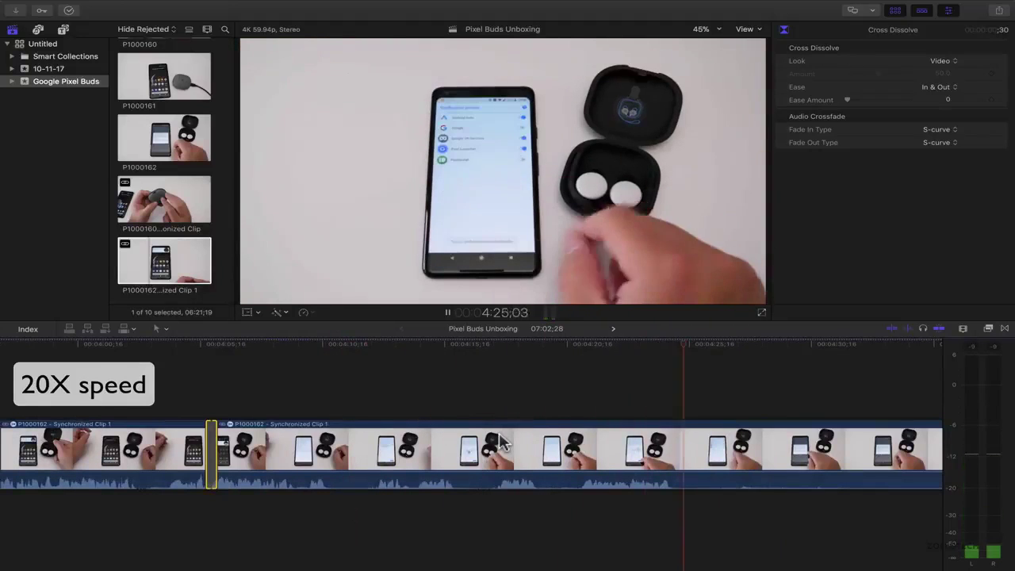
pyautogui.press('space')
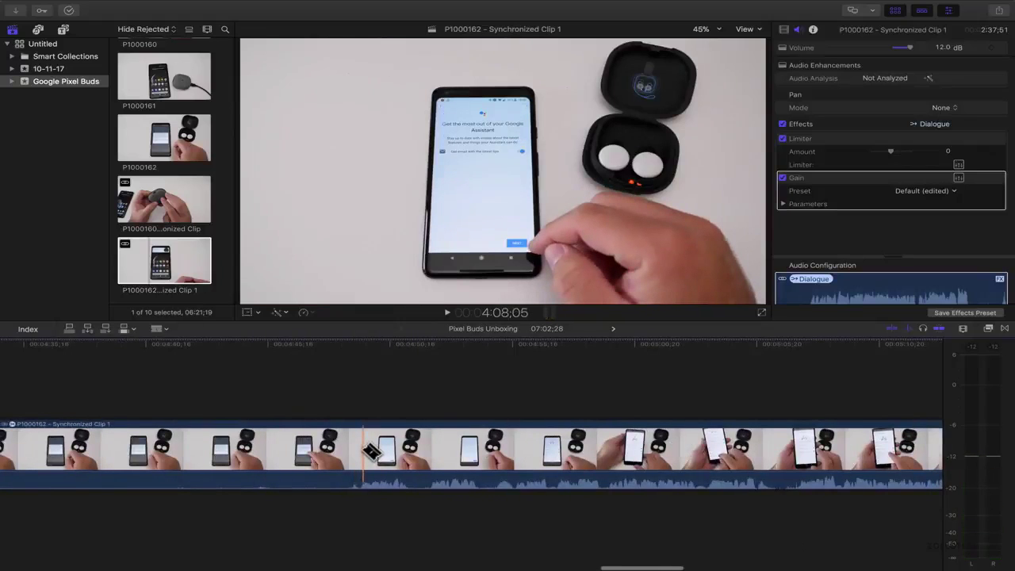
pyautogui.click(308, 450)
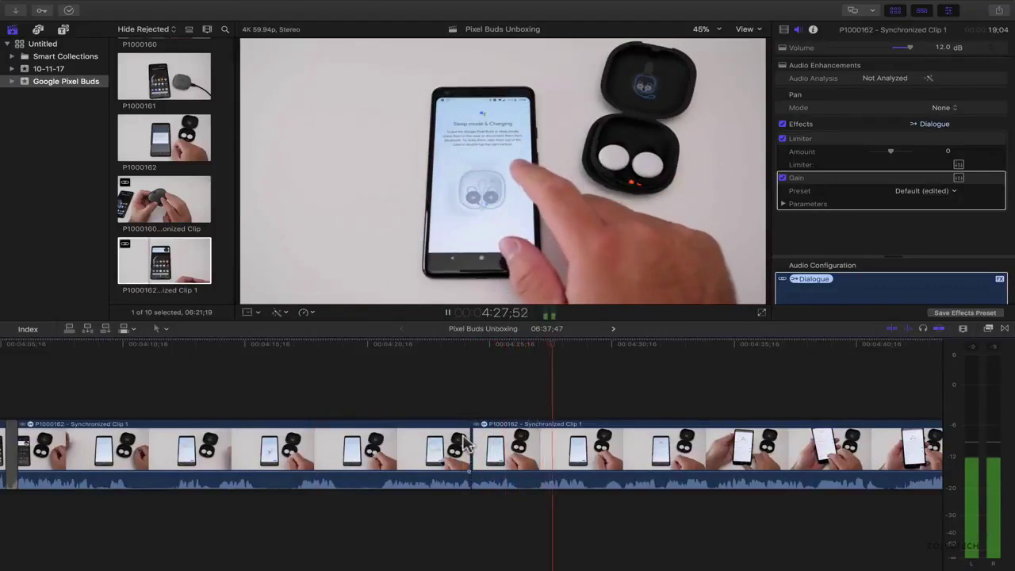
pyautogui.press('space')
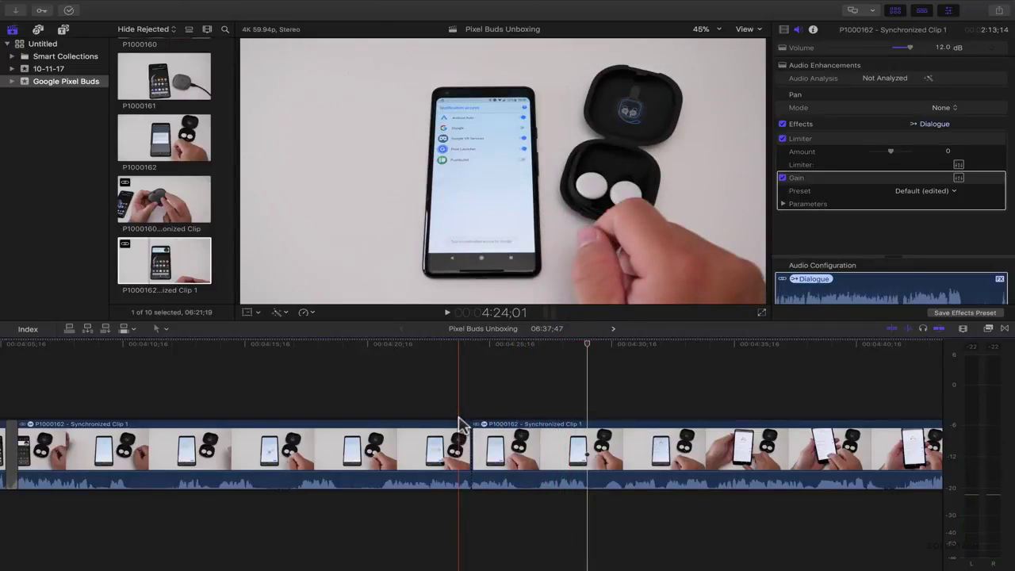
pyautogui.press('space')
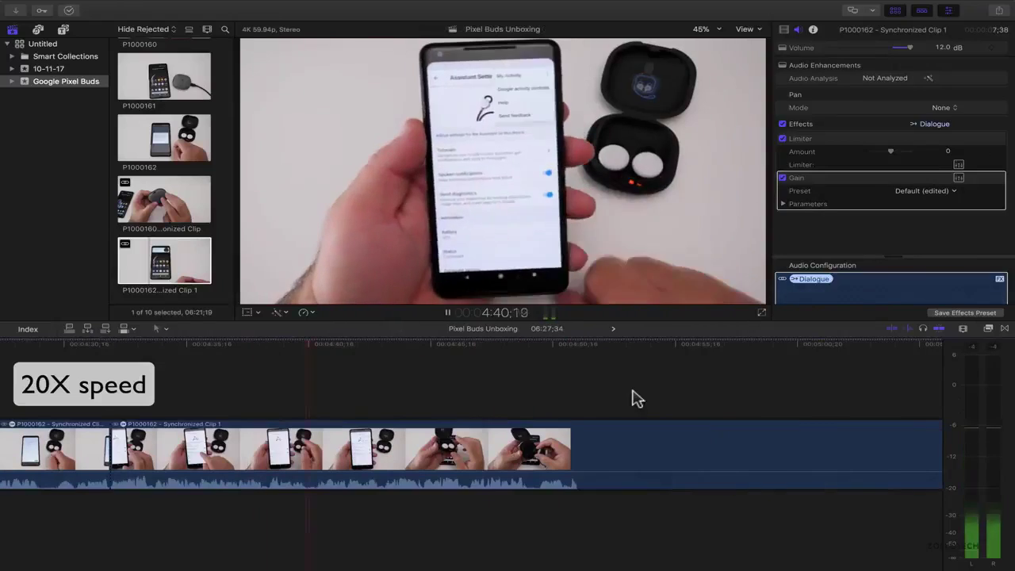
pyautogui.press('space')
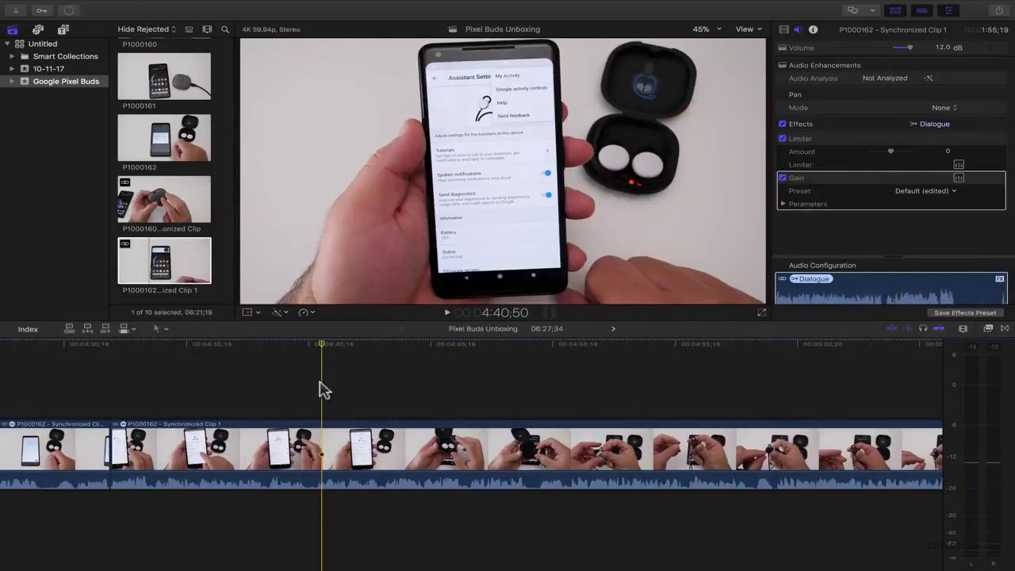
pyautogui.press('space')
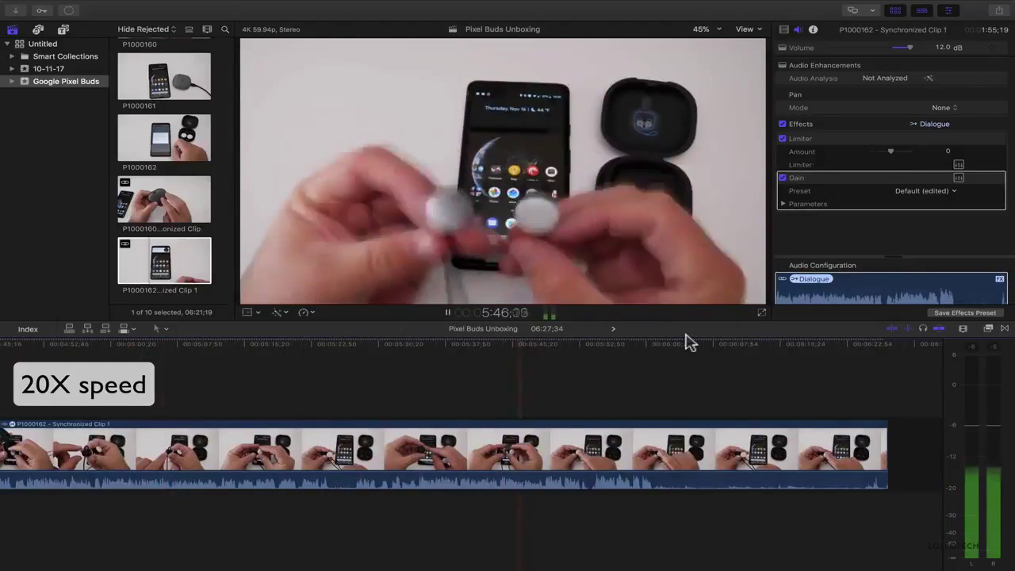
pyautogui.press('space')
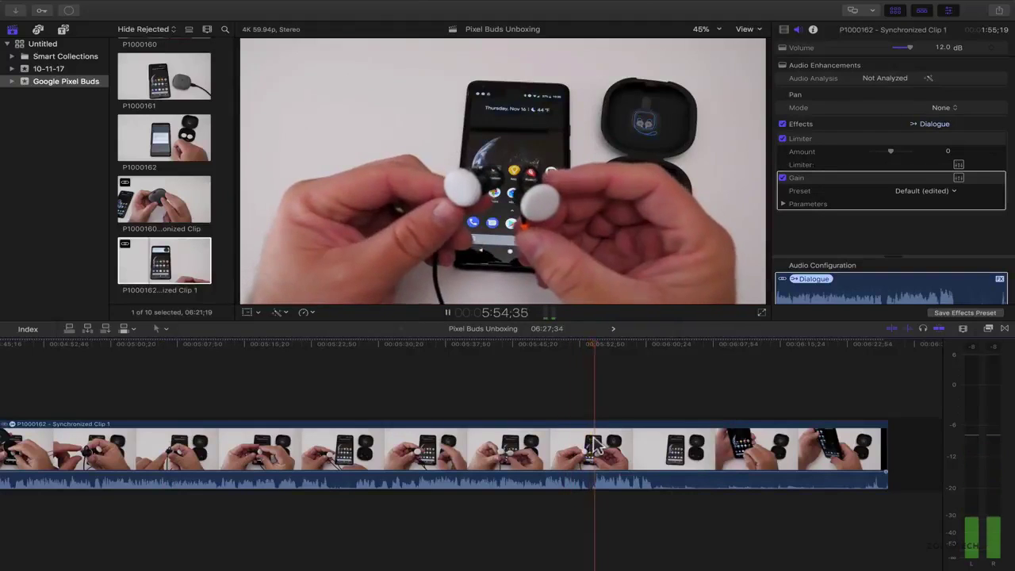
# Cut out the short stretch of earbuds demo footage near 5:51;10.
pyautogui.press('space')
pyautogui.click(593, 448)
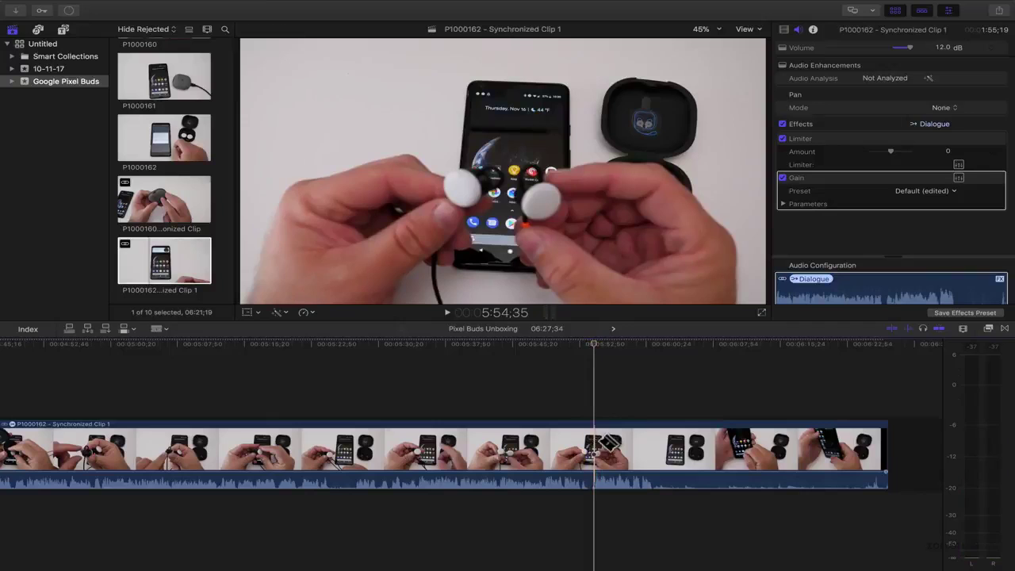
pyautogui.click(602, 444)
pyautogui.press('space')
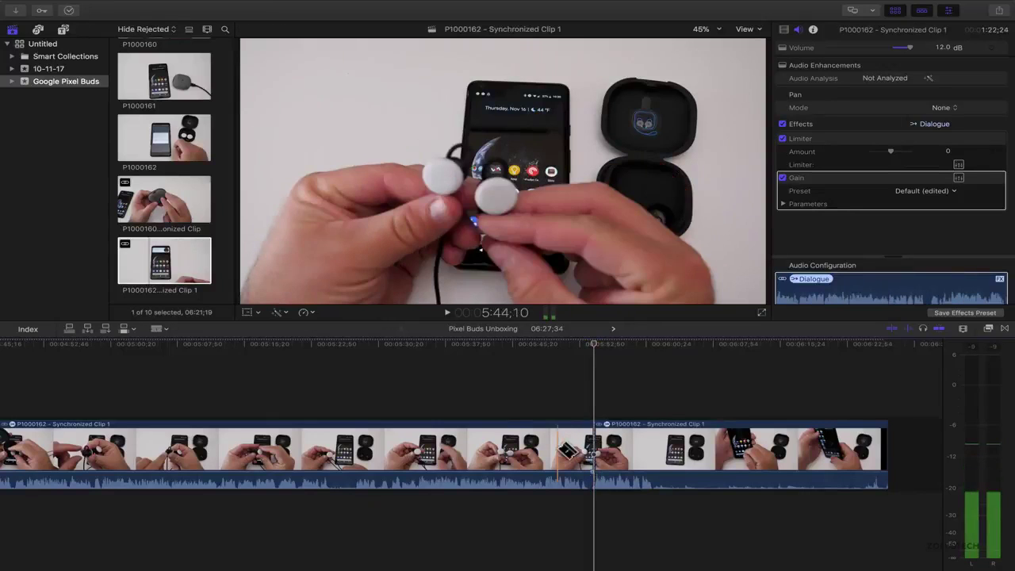
pyautogui.press('space')
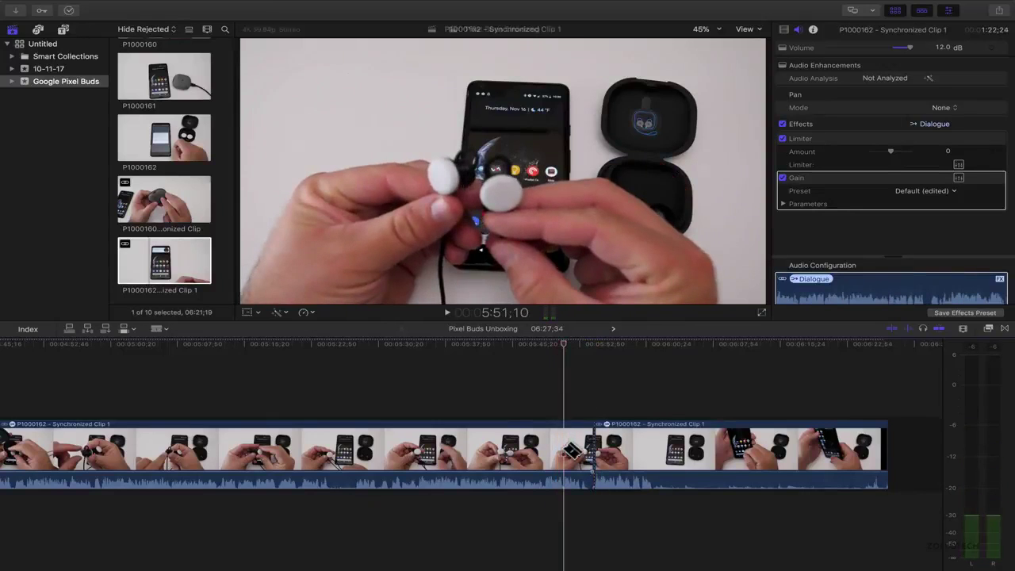
pyautogui.click(565, 450)
pyautogui.press('a')
pyautogui.click(579, 448)
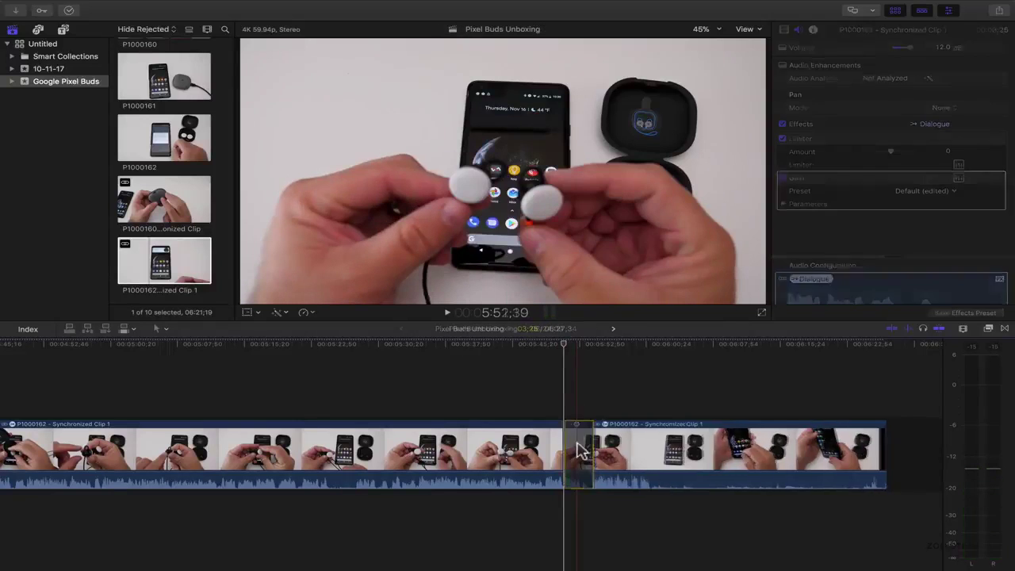
pyautogui.press('Delete')
# Tighten the edit point and split the clip at 5:57;37 to drop the leftover ending.
pyautogui.press('super+equal')
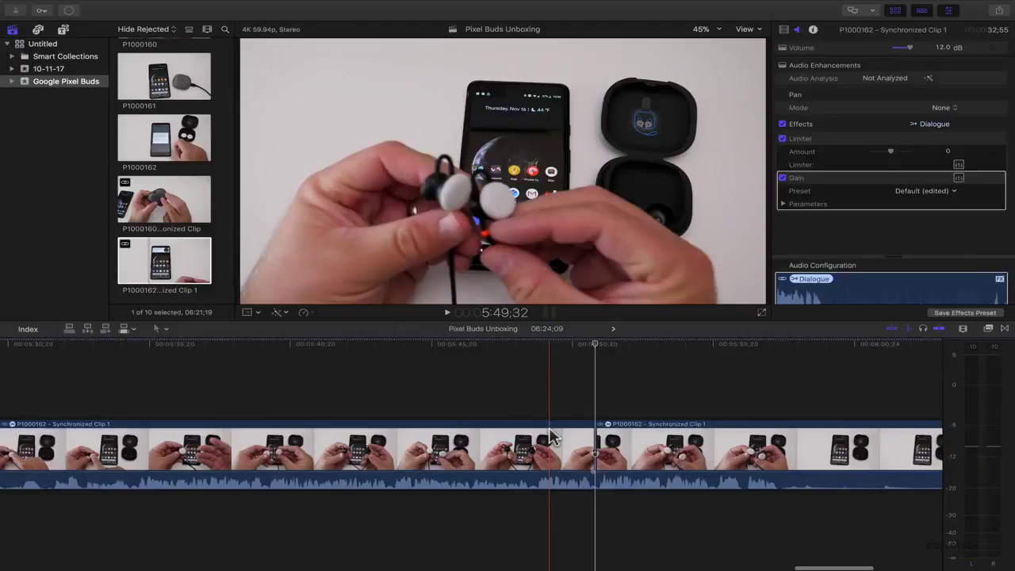
pyautogui.press('super+equal')
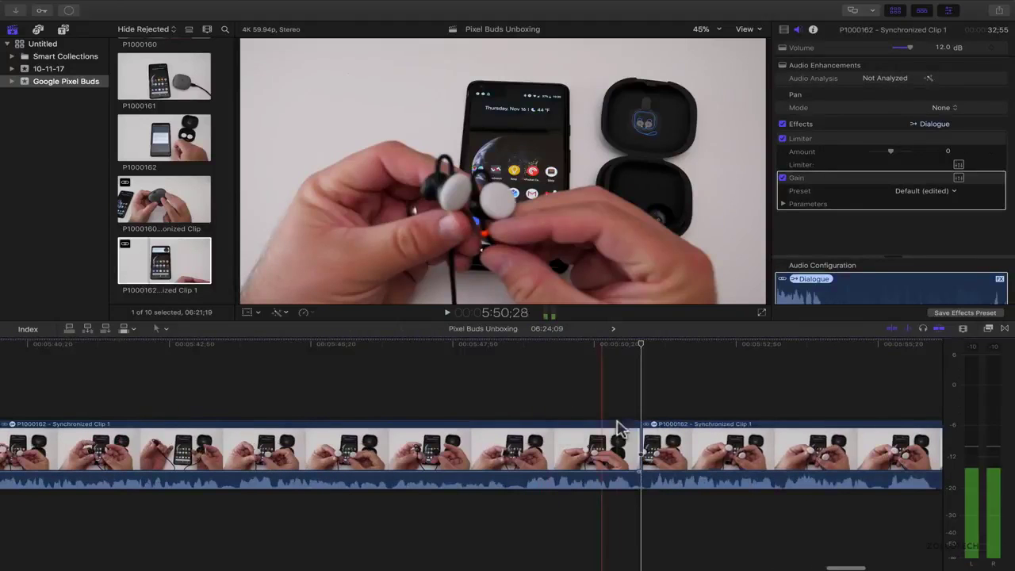
pyautogui.press('l')
pyautogui.moveTo(649, 443); pyautogui.dragTo(655, 442)
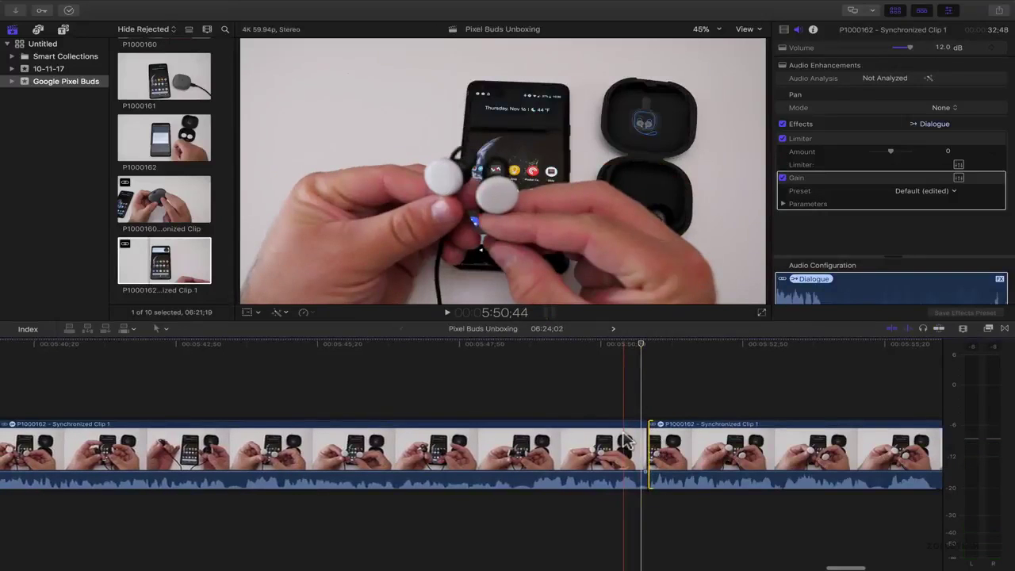
pyautogui.press('space')
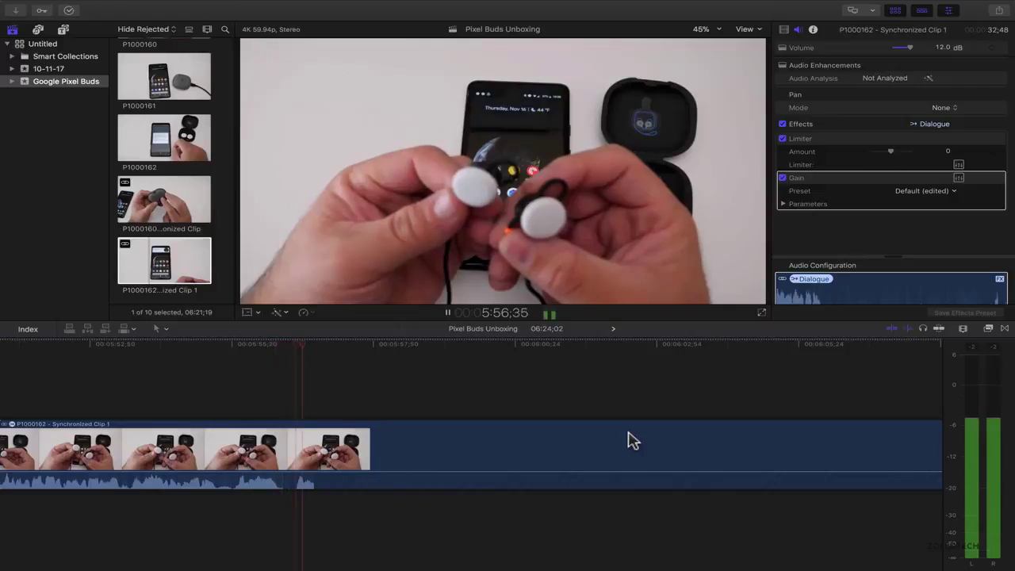
pyautogui.press('space')
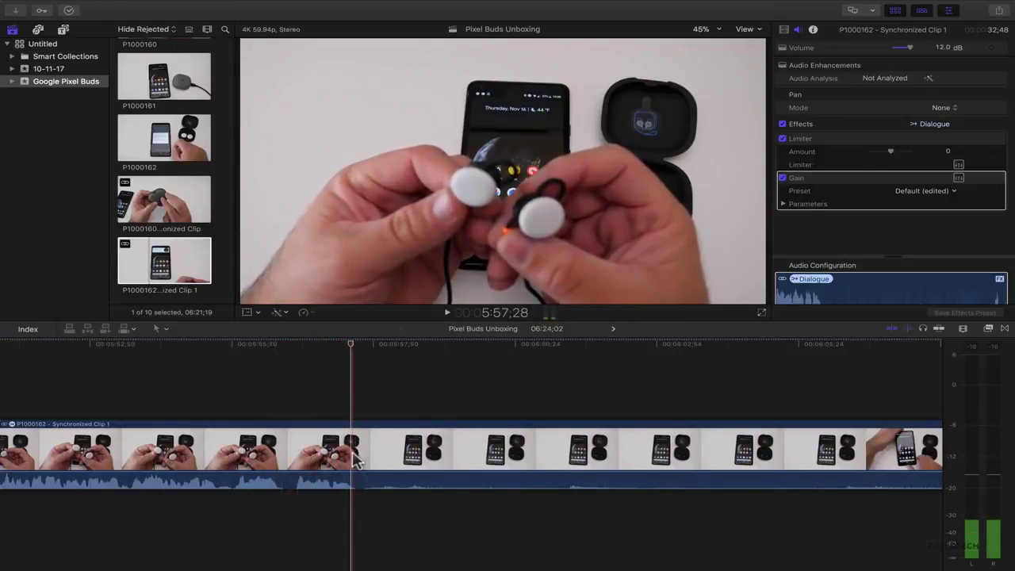
pyautogui.press('super+b')
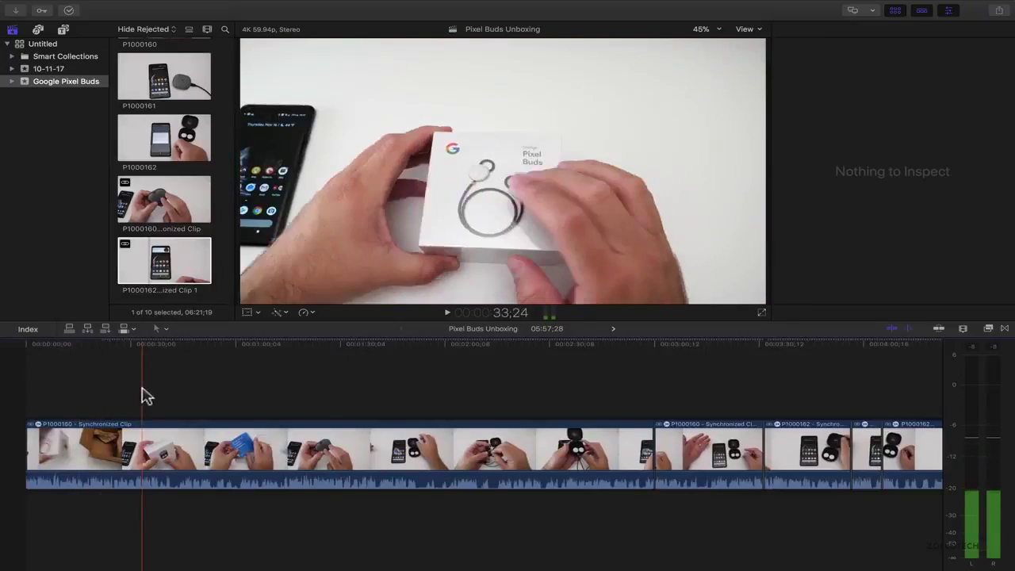
pyautogui.hscroll(15, 155, 395)
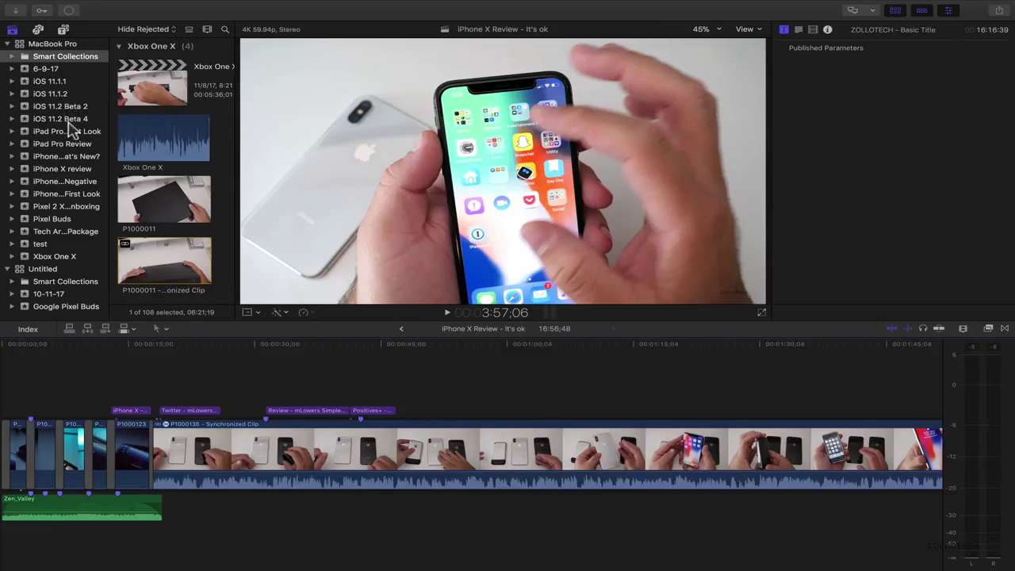
# Open the Xbox One X project from its event in the browser.
pyautogui.click(54, 256)
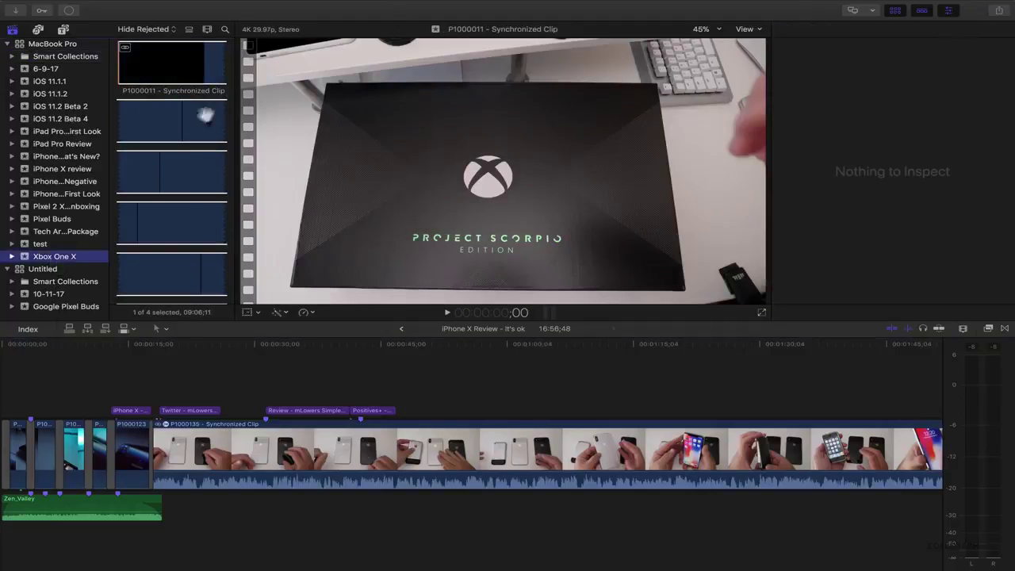
pyautogui.scroll(-3, 163, 138)
pyautogui.scroll(4, 218, 78)
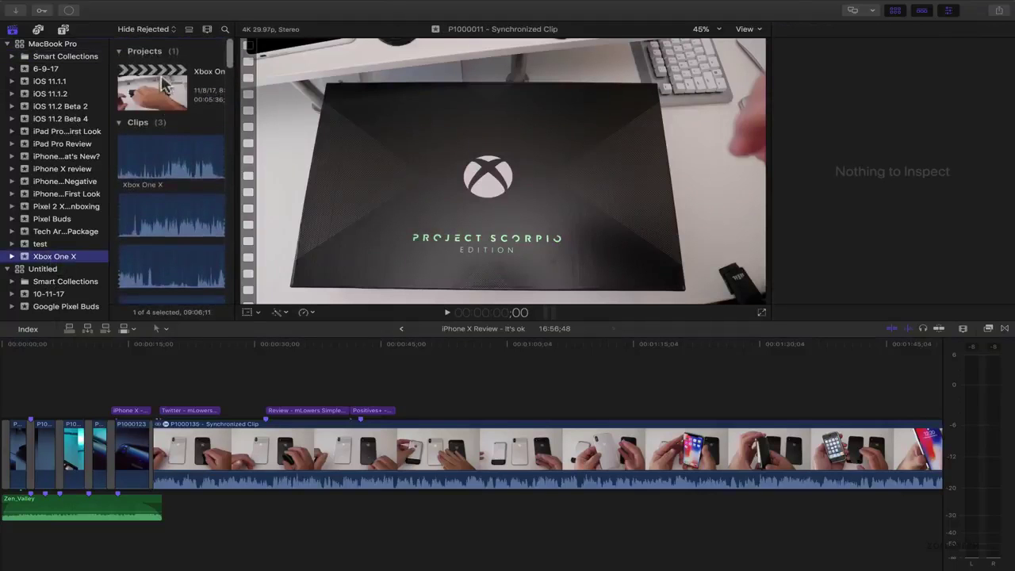
pyautogui.click(162, 93)
pyautogui.doubleClick(162, 94)
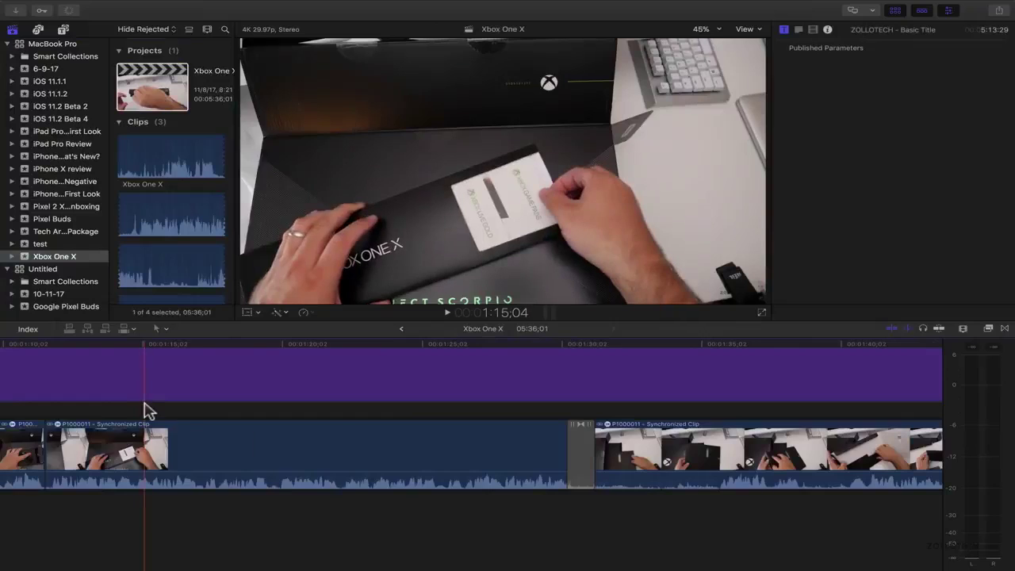
# Select the four outro clips at its end and return to Pixel Buds Unboxing.
pyautogui.hscroll(10, 148, 408)
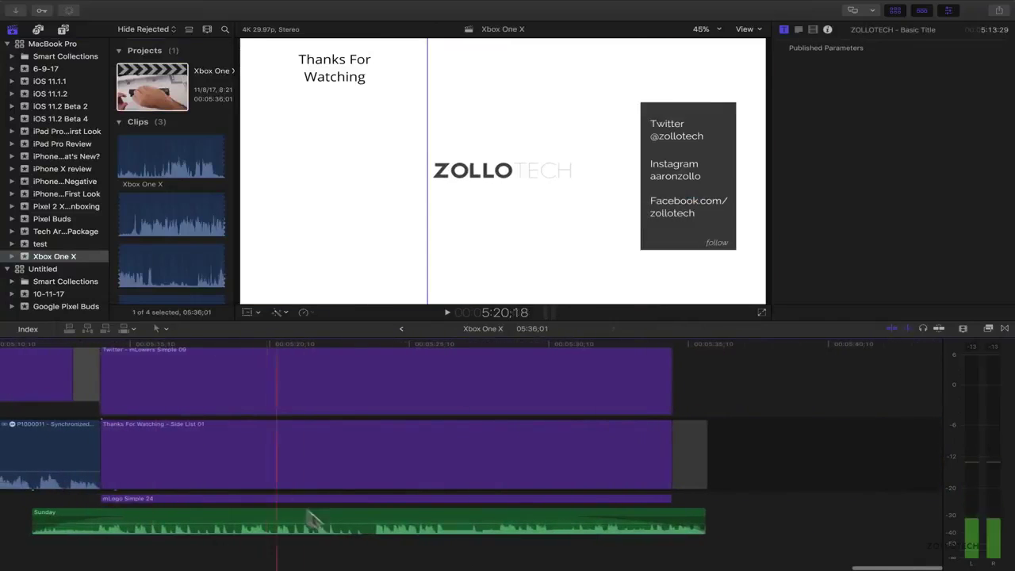
pyautogui.moveTo(689, 547); pyautogui.dragTo(353, 353)
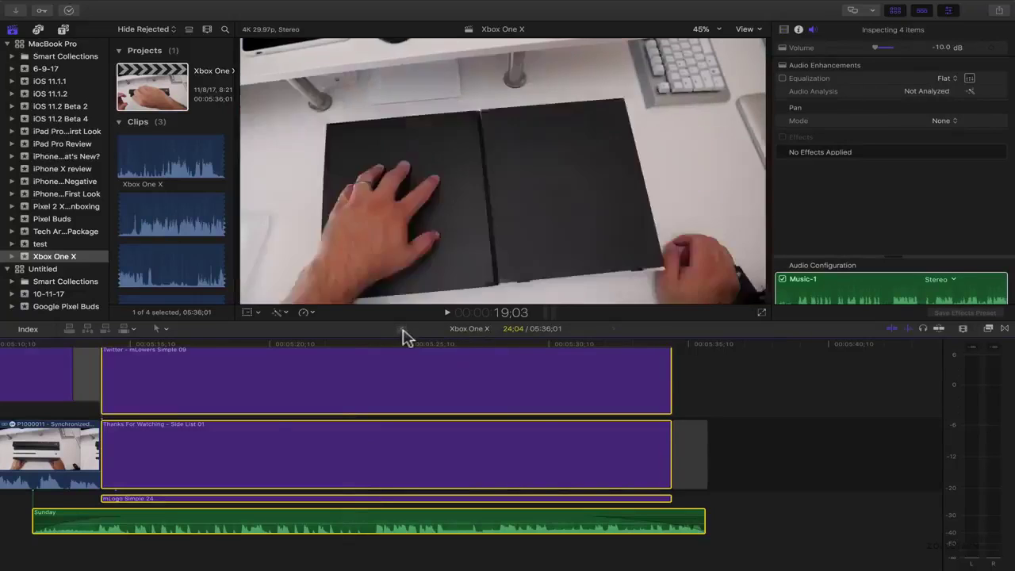
pyautogui.click(402, 335)
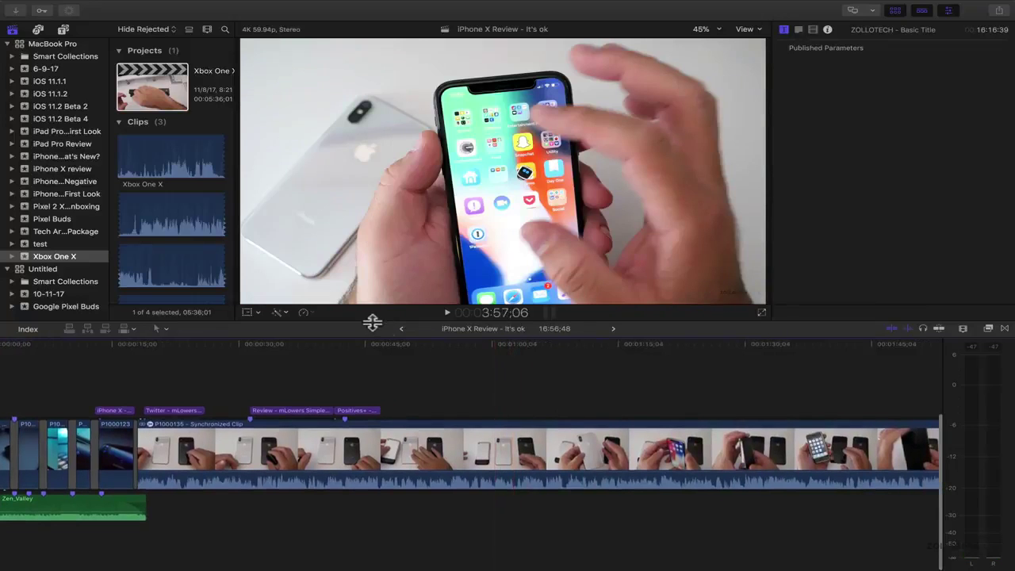
pyautogui.click(402, 330)
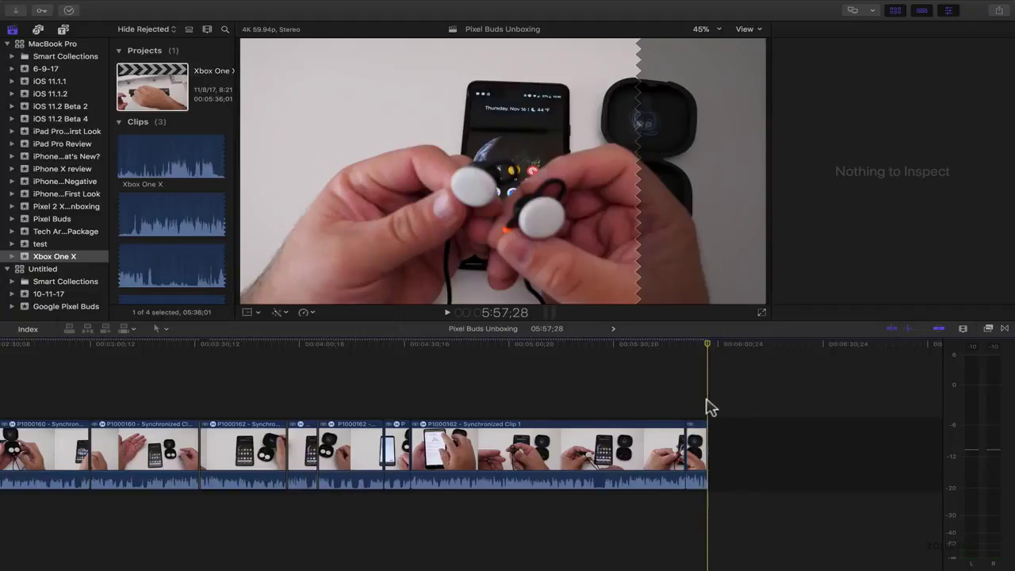
# Paste the outro titles and Sunday music after the last Pixel Buds clip and zoom in.
pyautogui.press('super+v')
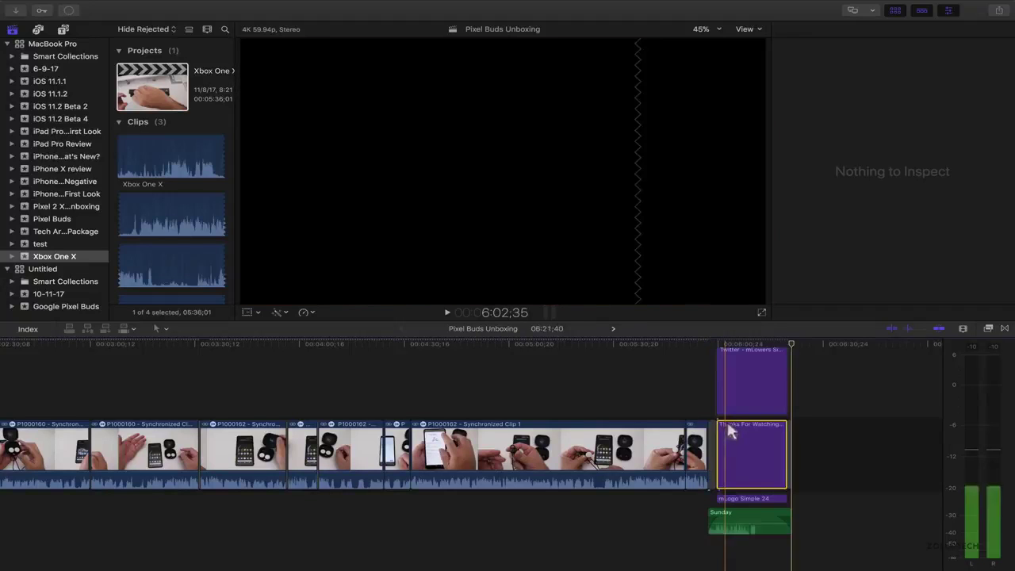
pyautogui.click(759, 477)
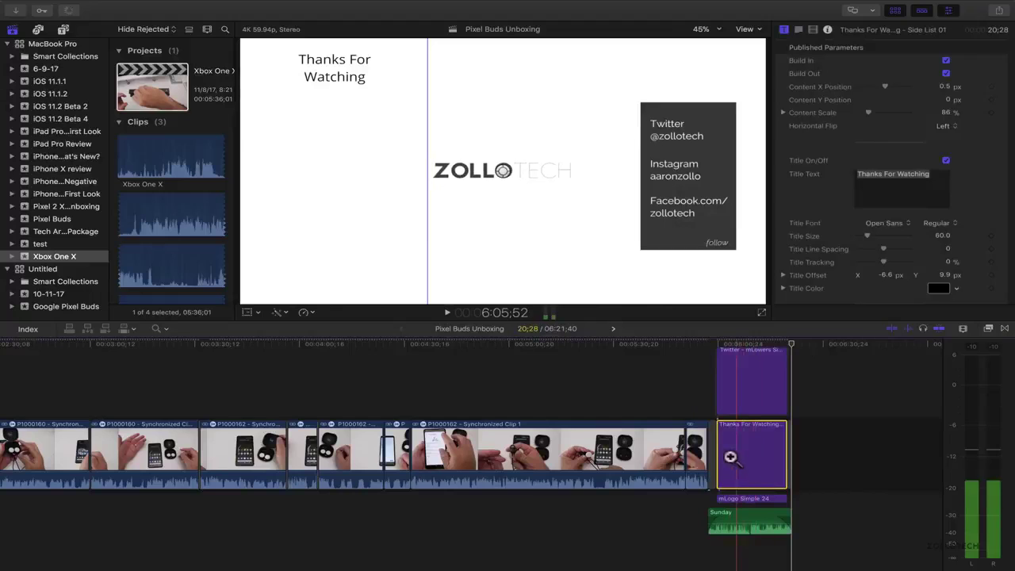
pyautogui.click(730, 457)
pyautogui.click(726, 455)
pyautogui.click(723, 454)
# Start the Sunday music under the last clip and delete the gap before the outro titles.
pyautogui.press('a')
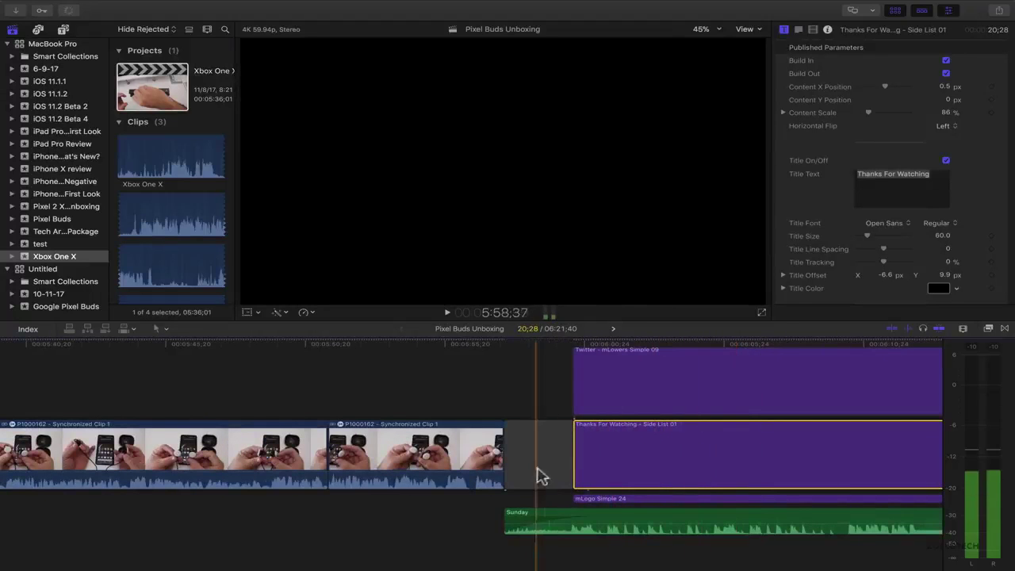
pyautogui.moveTo(608, 520); pyautogui.dragTo(546, 523)
pyautogui.click(554, 520)
pyautogui.click(529, 464)
pyautogui.press('Delete')
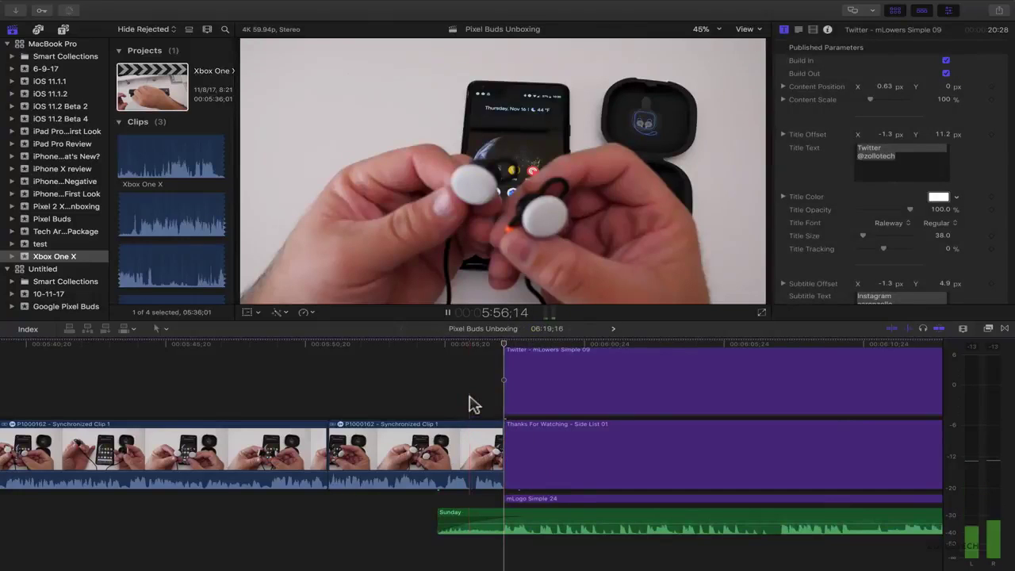
pyautogui.press('space')
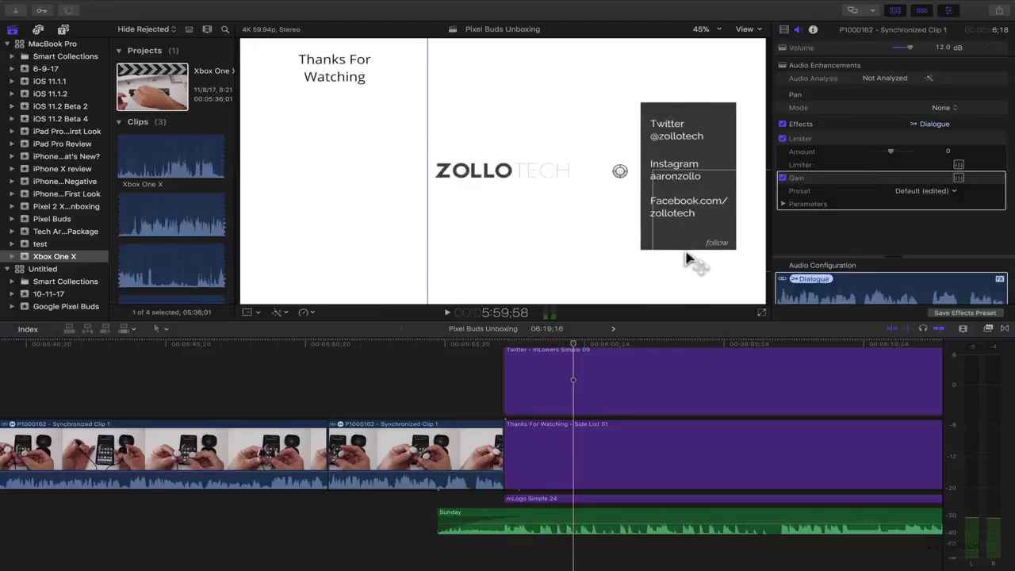
pyautogui.click(675, 181)
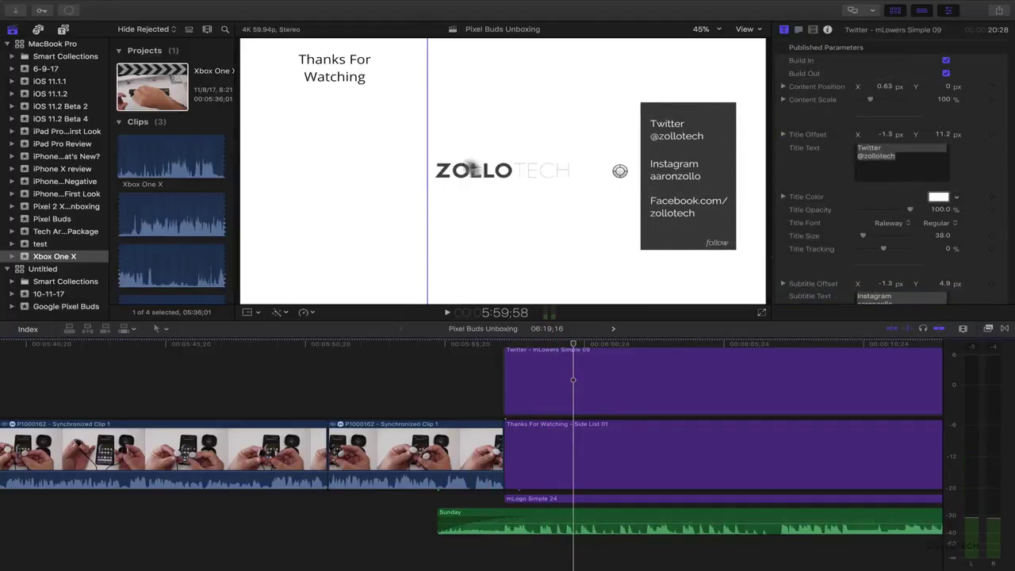
# Select the Twitter lower-third title in the Xbox One X project.
pyautogui.click(612, 328)
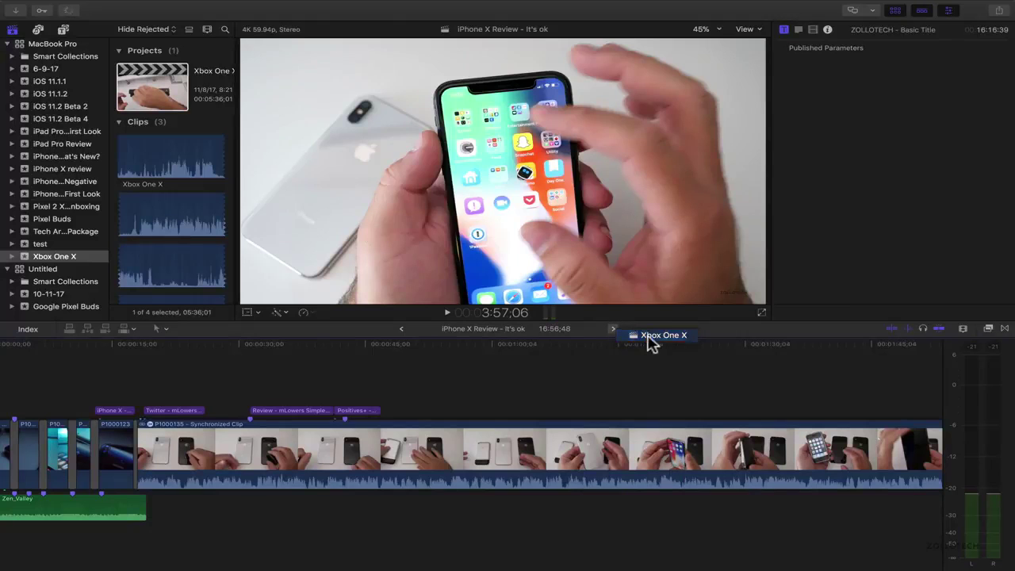
pyautogui.click(650, 337)
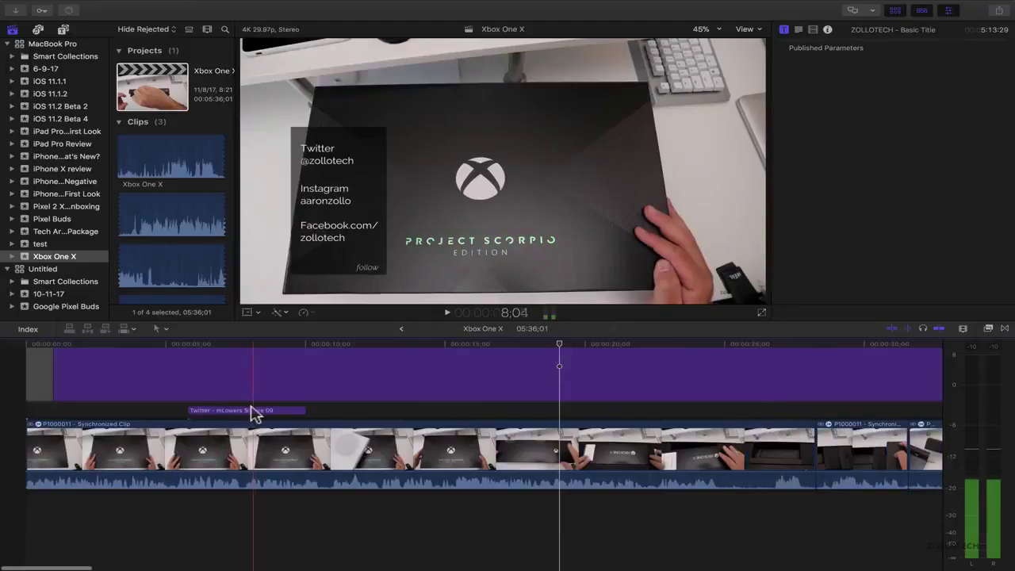
pyautogui.click(252, 412)
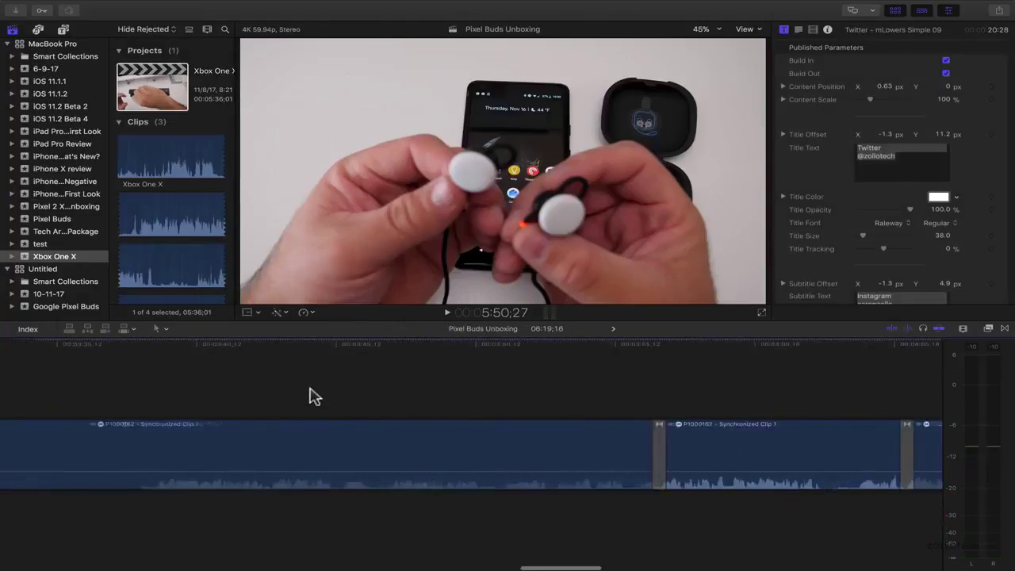
# Paste the Twitter lower third at the timeline start, preview it, and return to Pixel Buds Unboxing.
pyautogui.press('Home')
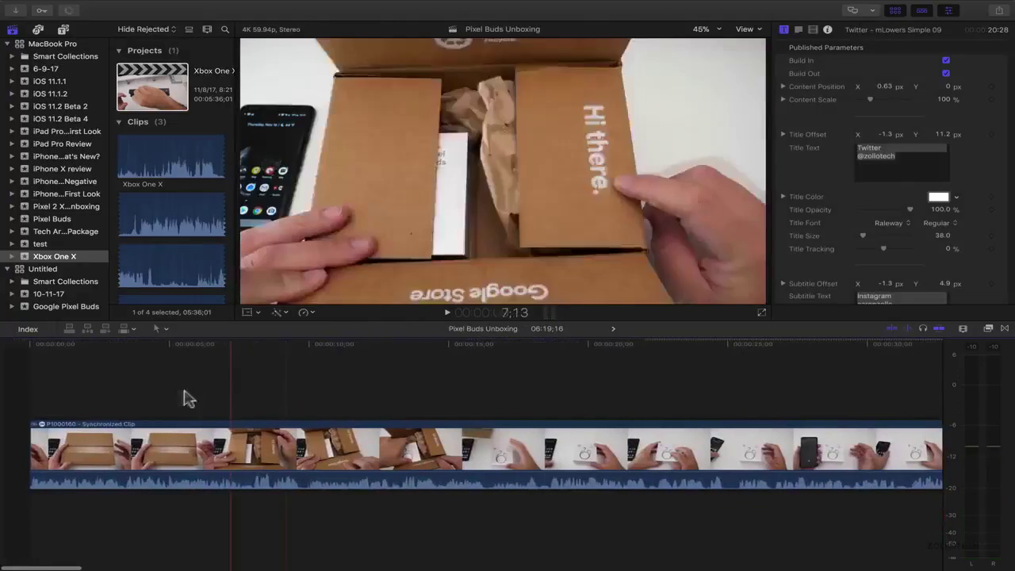
pyautogui.press('super+z')
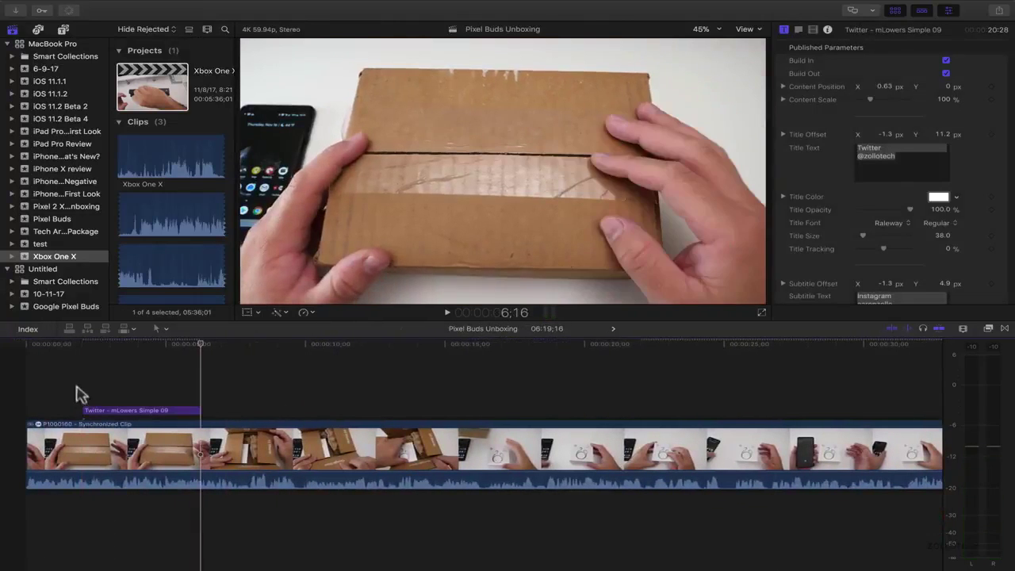
pyautogui.press('space')
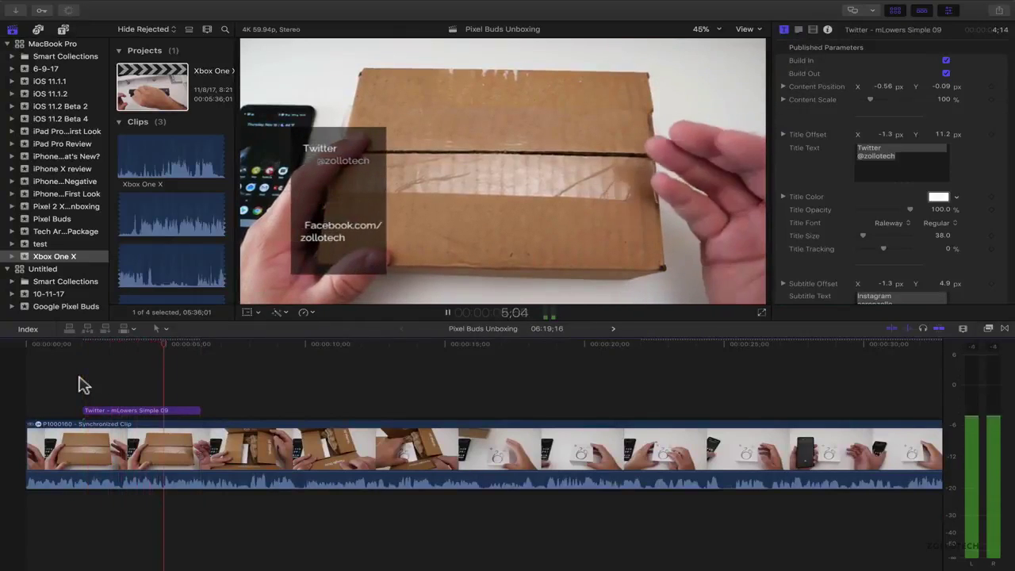
pyautogui.press('space')
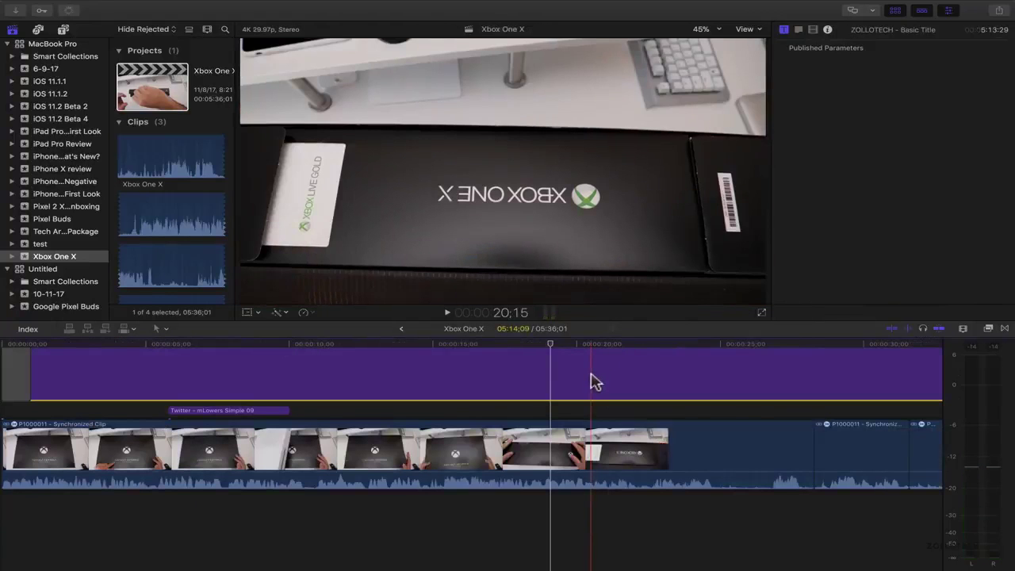
pyautogui.click(402, 329)
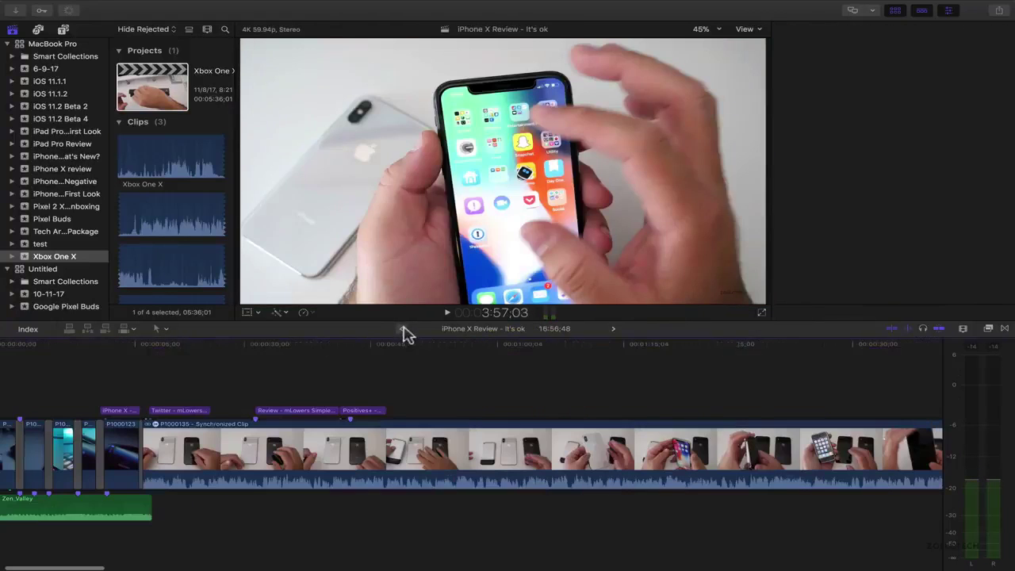
pyautogui.click(402, 329)
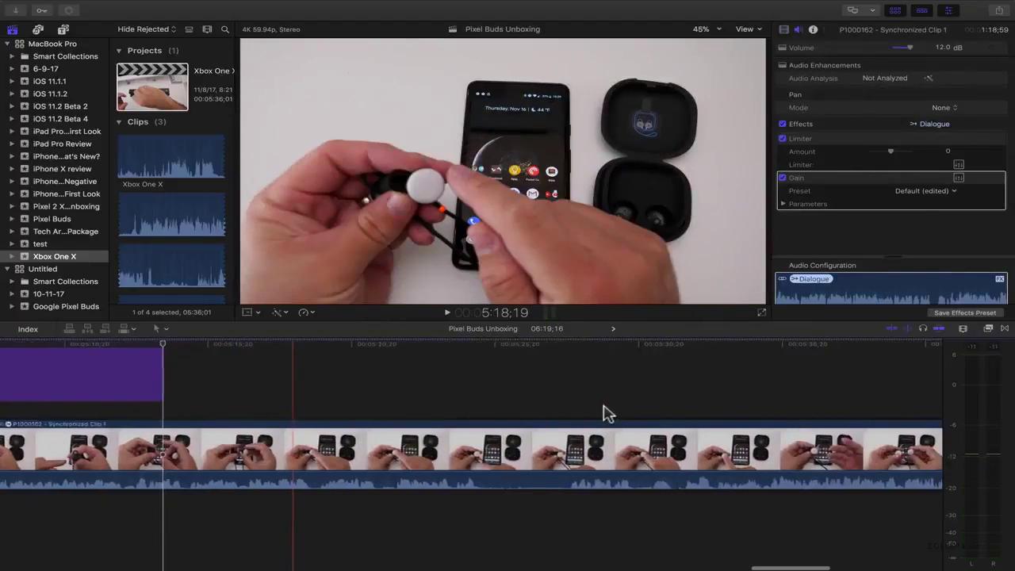
# Extend the ZOLLOTECH Basic Title to 5:57;08, reaching the Thanks For Watching card.
pyautogui.moveTo(161, 372); pyautogui.dragTo(904, 372)
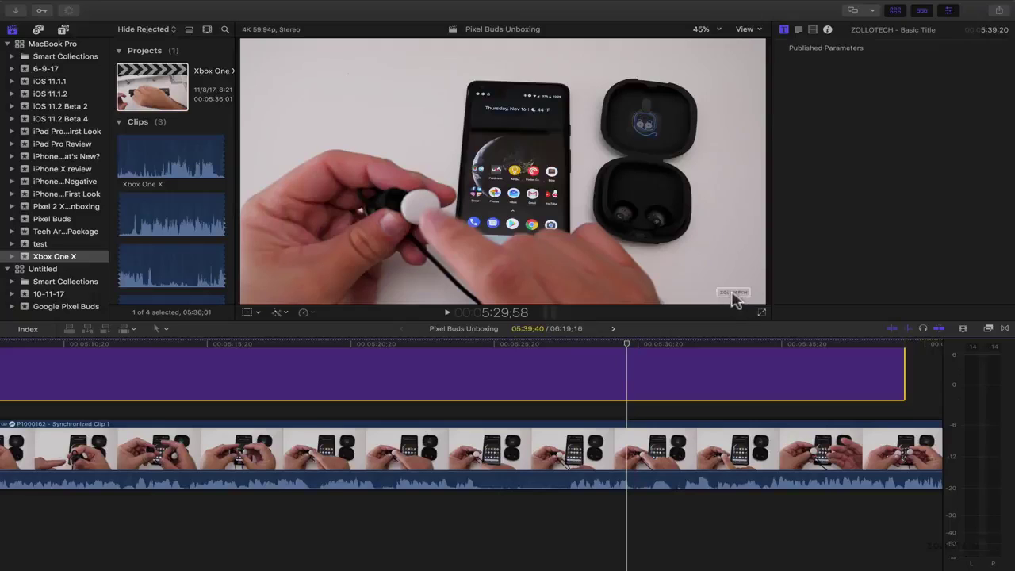
pyautogui.hscroll(10, 729, 367)
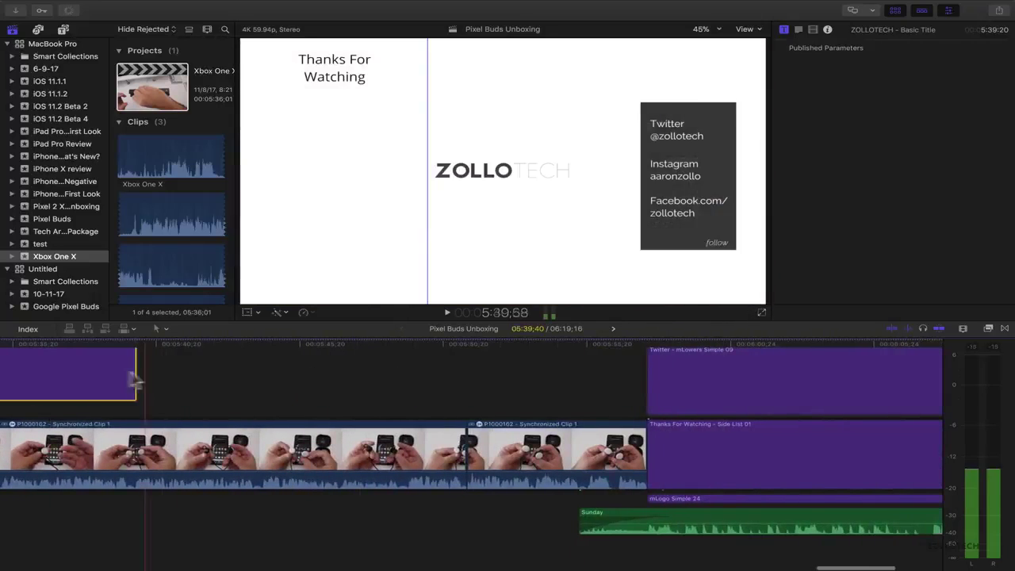
pyautogui.moveTo(134, 365); pyautogui.dragTo(645, 389)
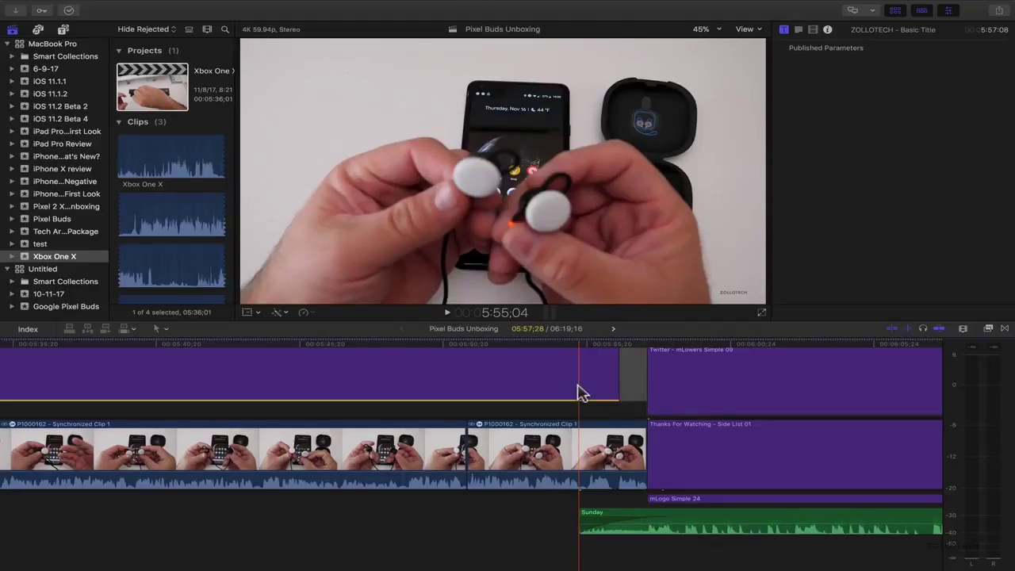
pyautogui.hscroll(-20, 510, 417)
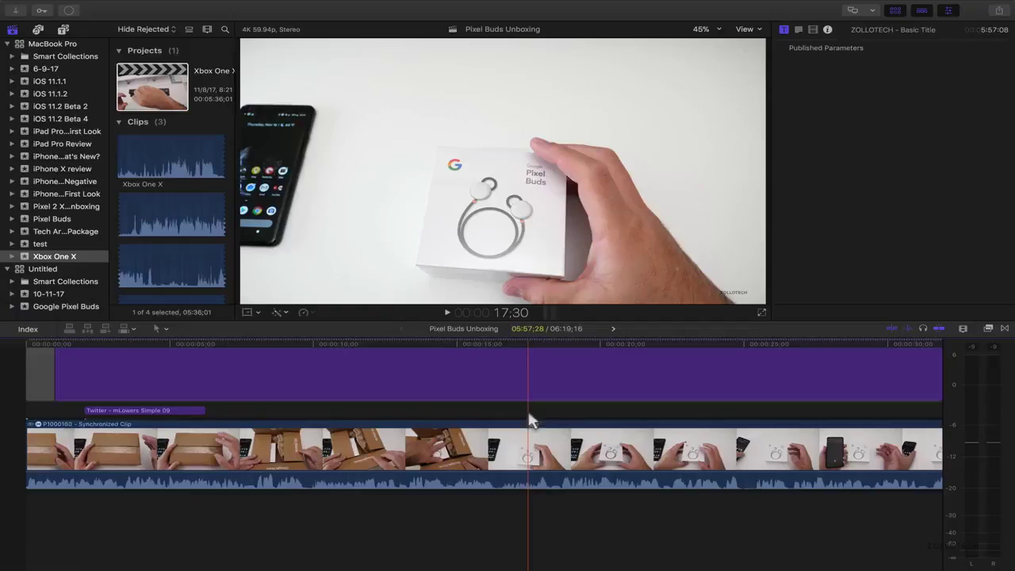
# Park the playhead on the boxed Pixel Buds shot and start a Master File export.
pyautogui.click(530, 419)
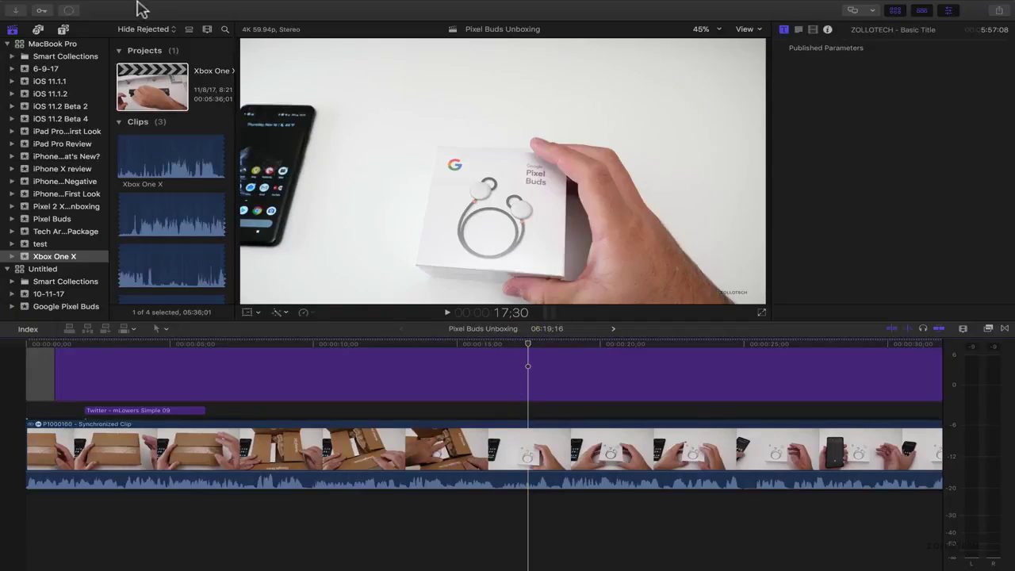
pyautogui.click(106, 6)
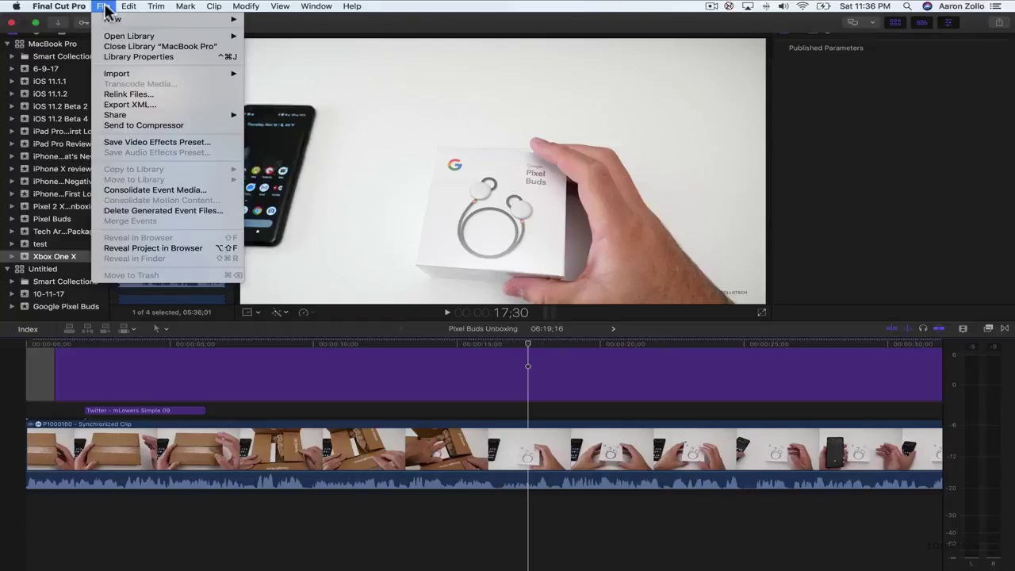
pyautogui.moveTo(136, 117)
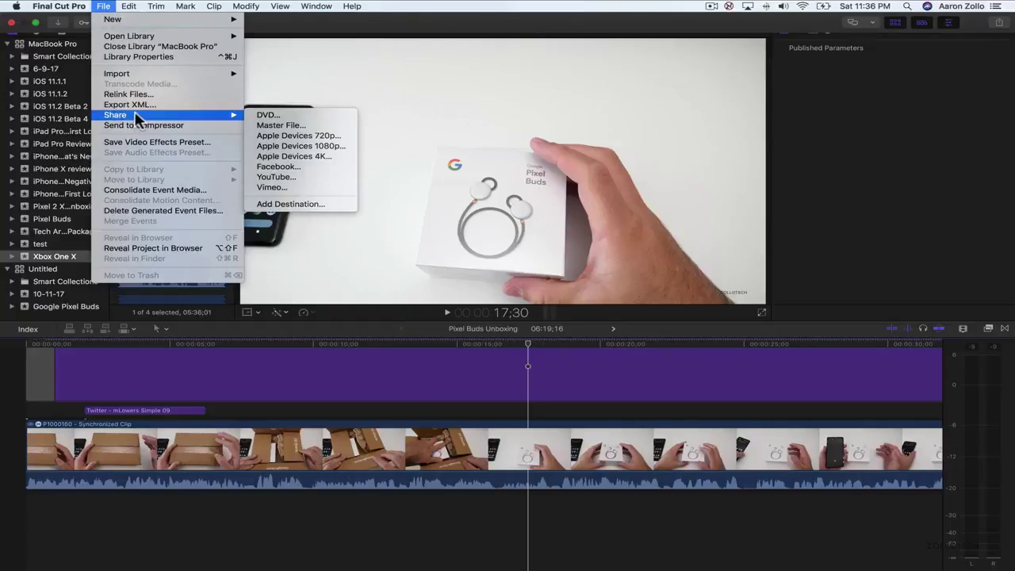
pyautogui.click(266, 127)
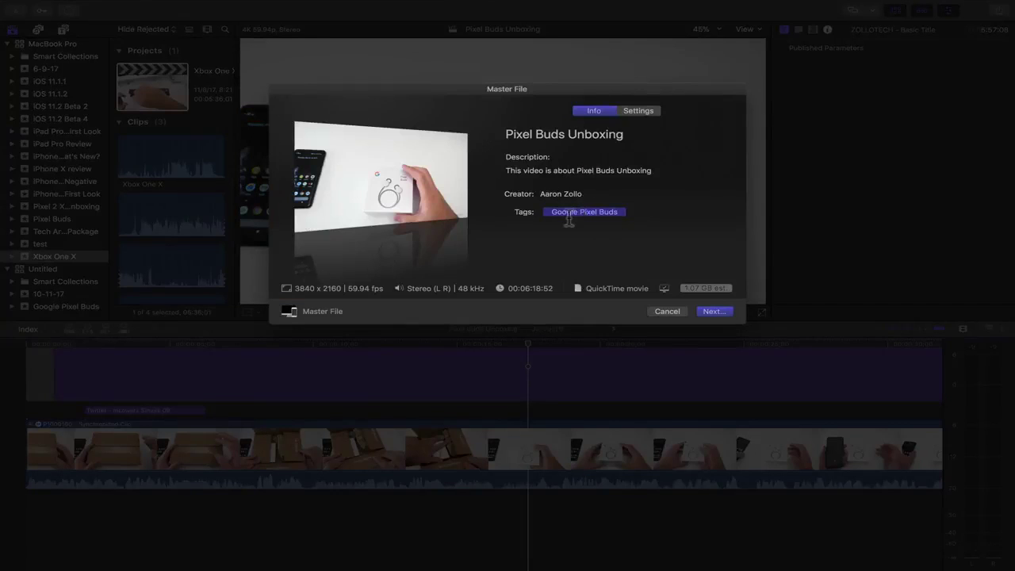
# Keep Web Hosting format and H.264 Faster Encode at 3840 x 2160, then proceed to saving.
pyautogui.click(639, 111)
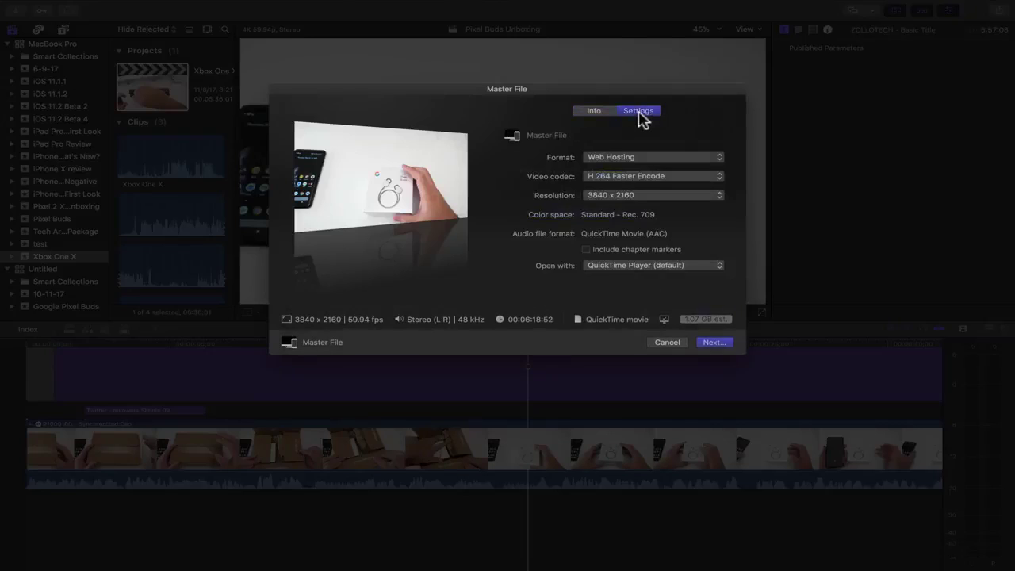
pyautogui.click(639, 158)
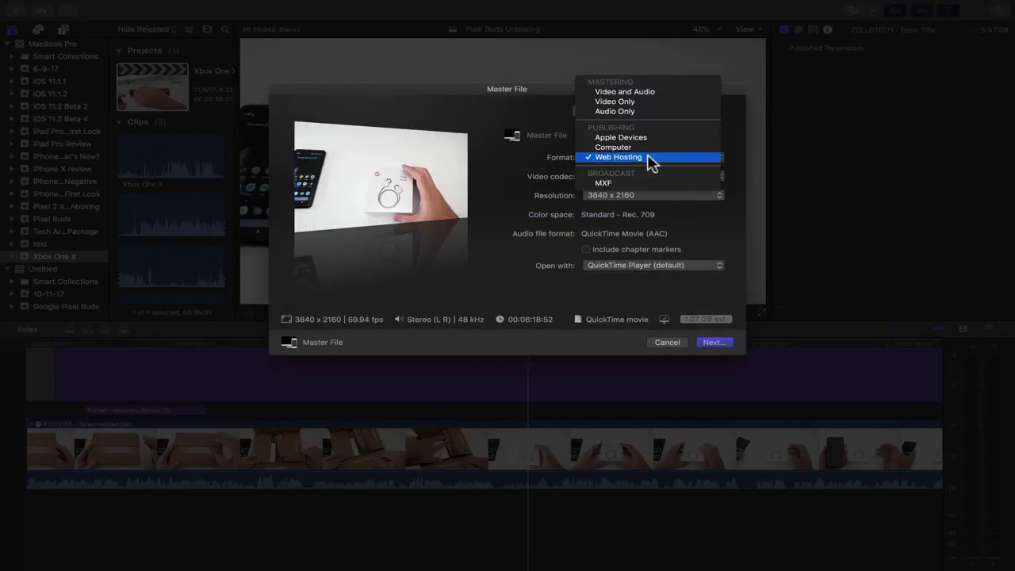
pyautogui.click(648, 158)
pyautogui.click(672, 179)
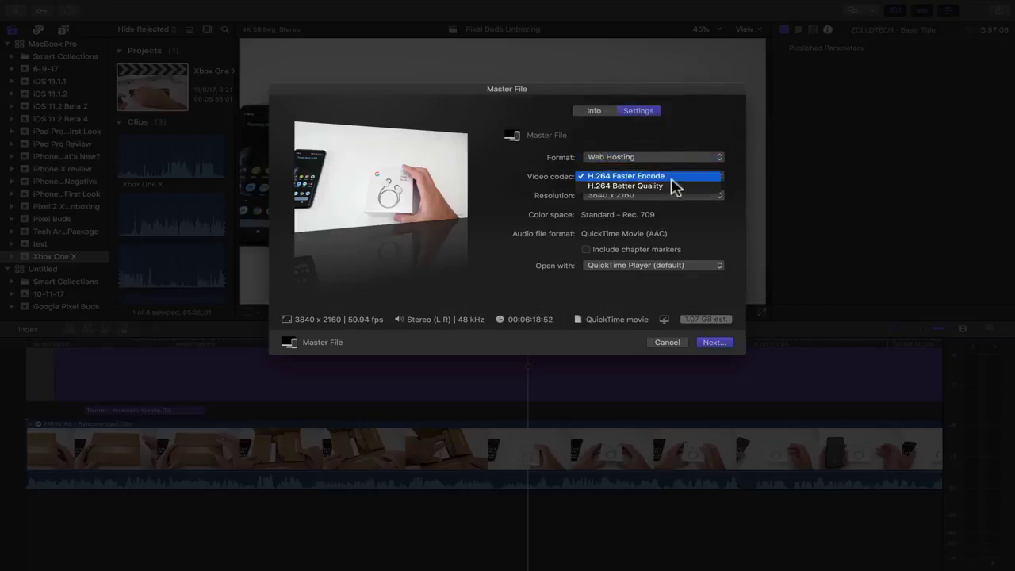
pyautogui.click(689, 136)
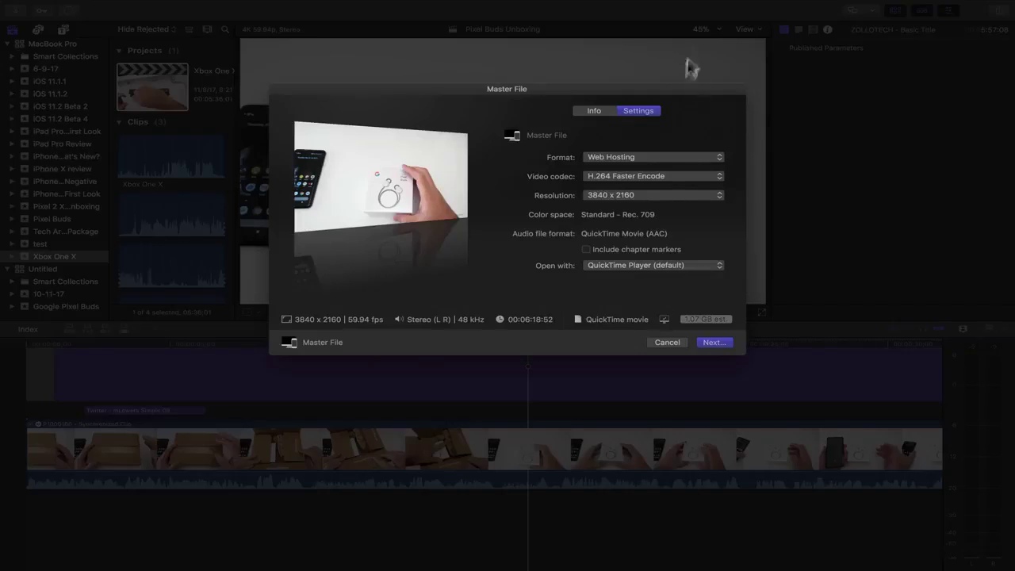
pyautogui.click(644, 157)
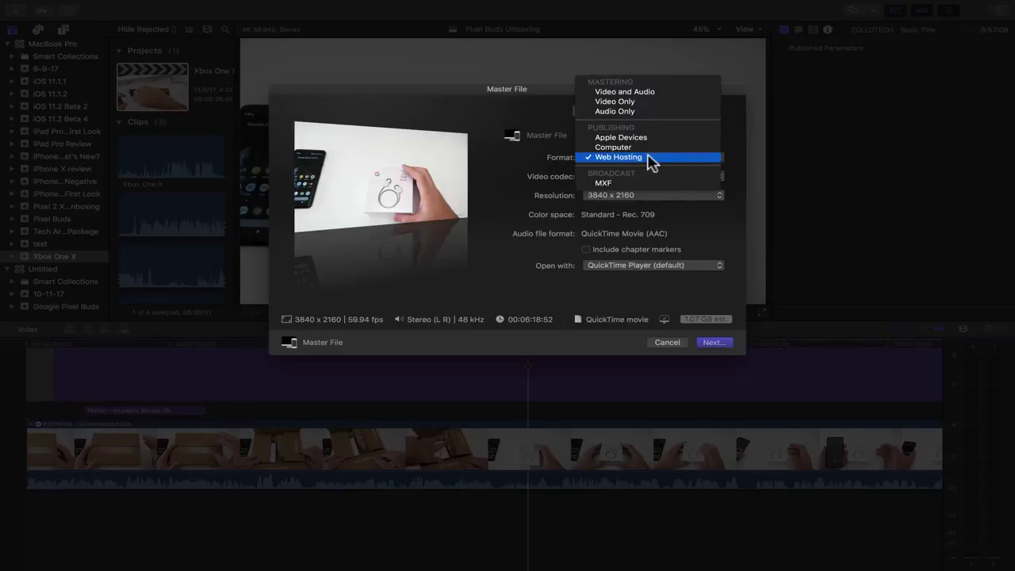
pyautogui.click(725, 237)
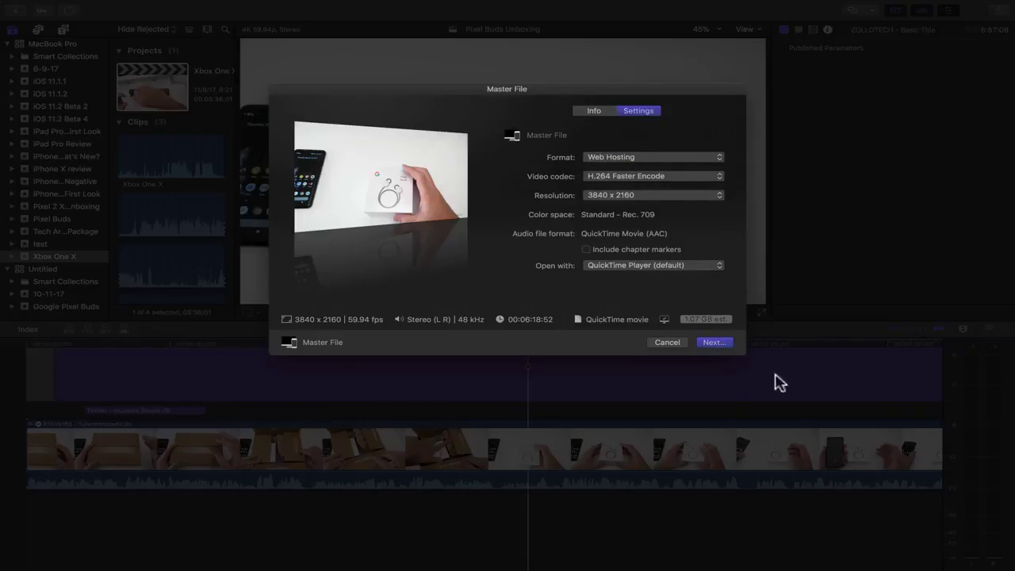
pyautogui.click(712, 342)
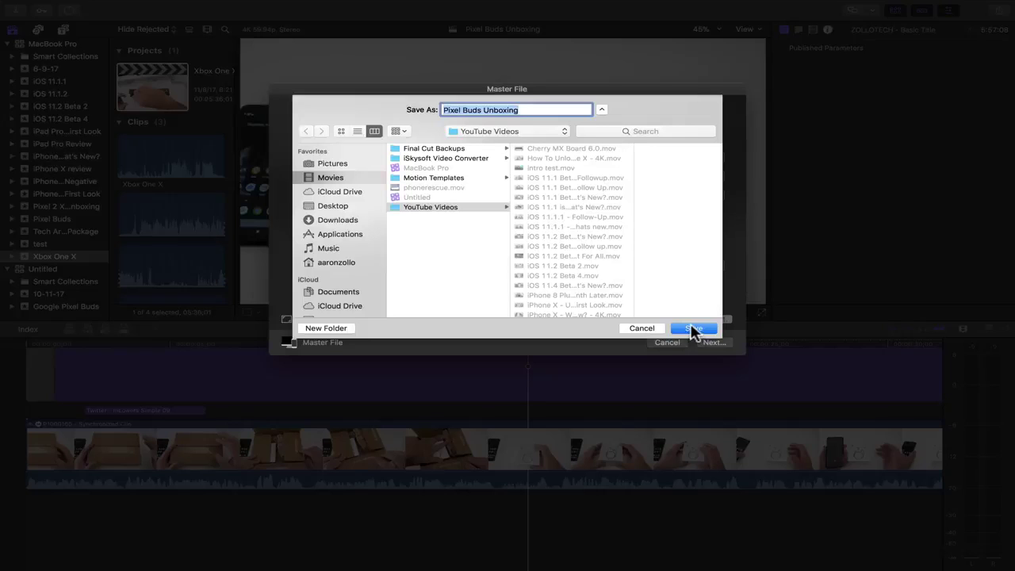
# Cancel the Save sheet and Master File dialog, then scroll through the Pixel Buds timeline.
pyautogui.click(636, 326)
pyautogui.click(667, 342)
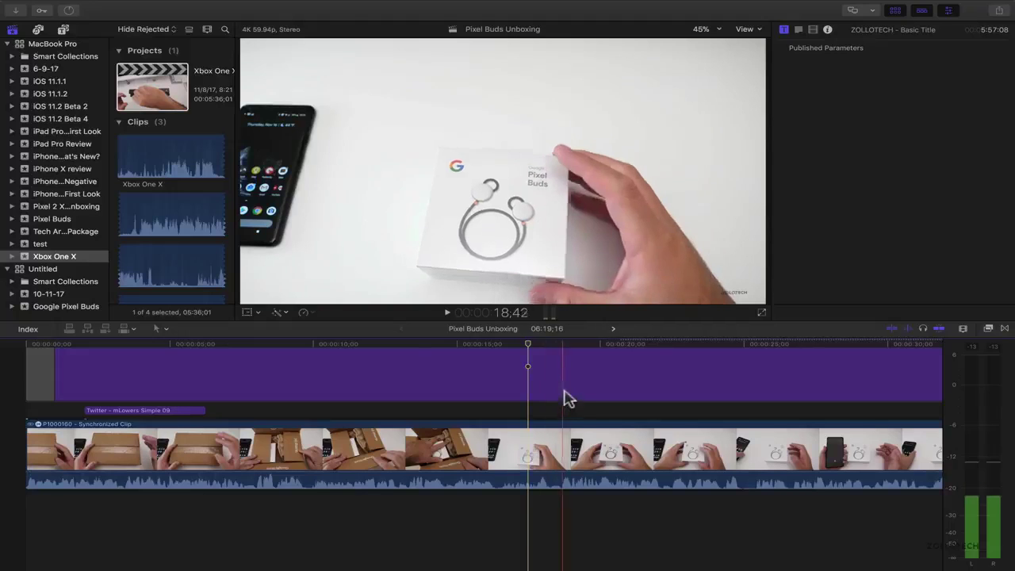
pyautogui.hscroll(10, 564, 419)
pyautogui.hscroll(20, 564, 418)
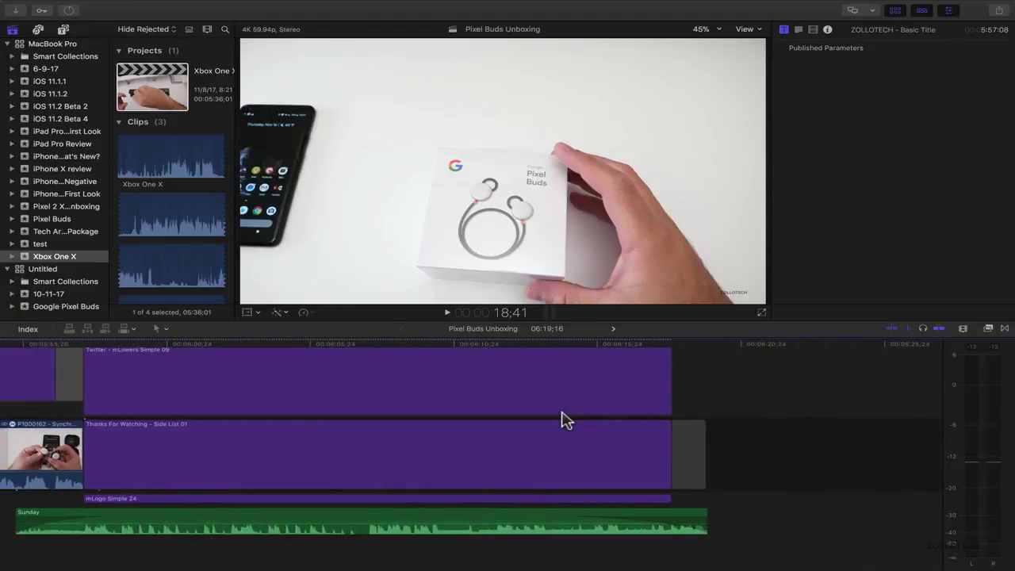
pyautogui.hscroll(-20, 564, 419)
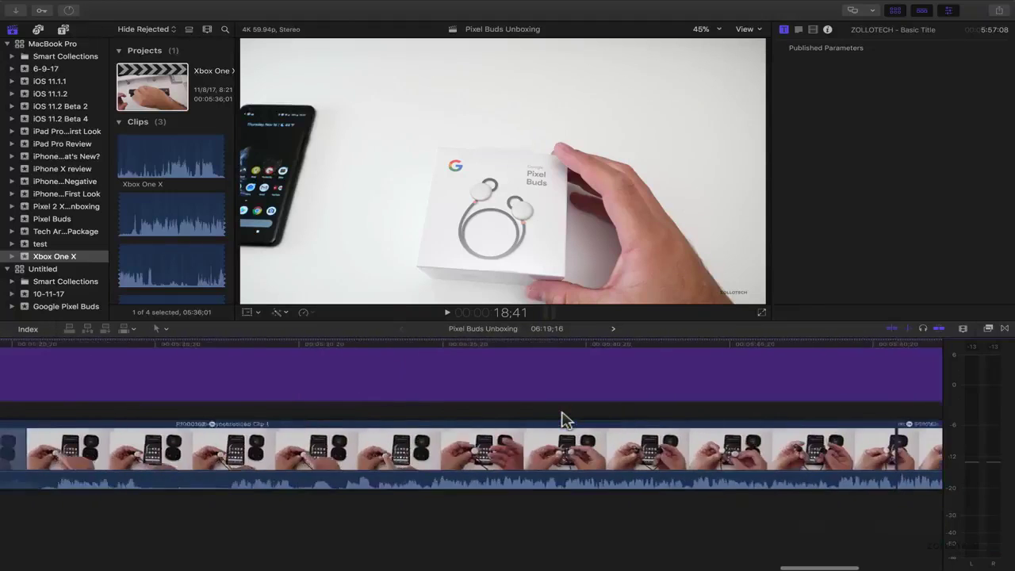
pyautogui.scroll(2, 564, 418)
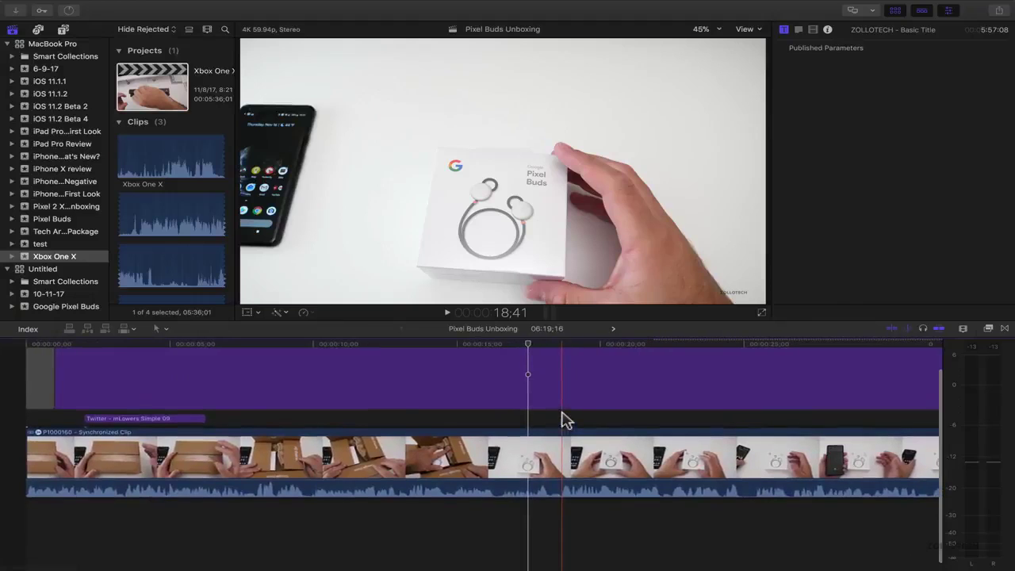